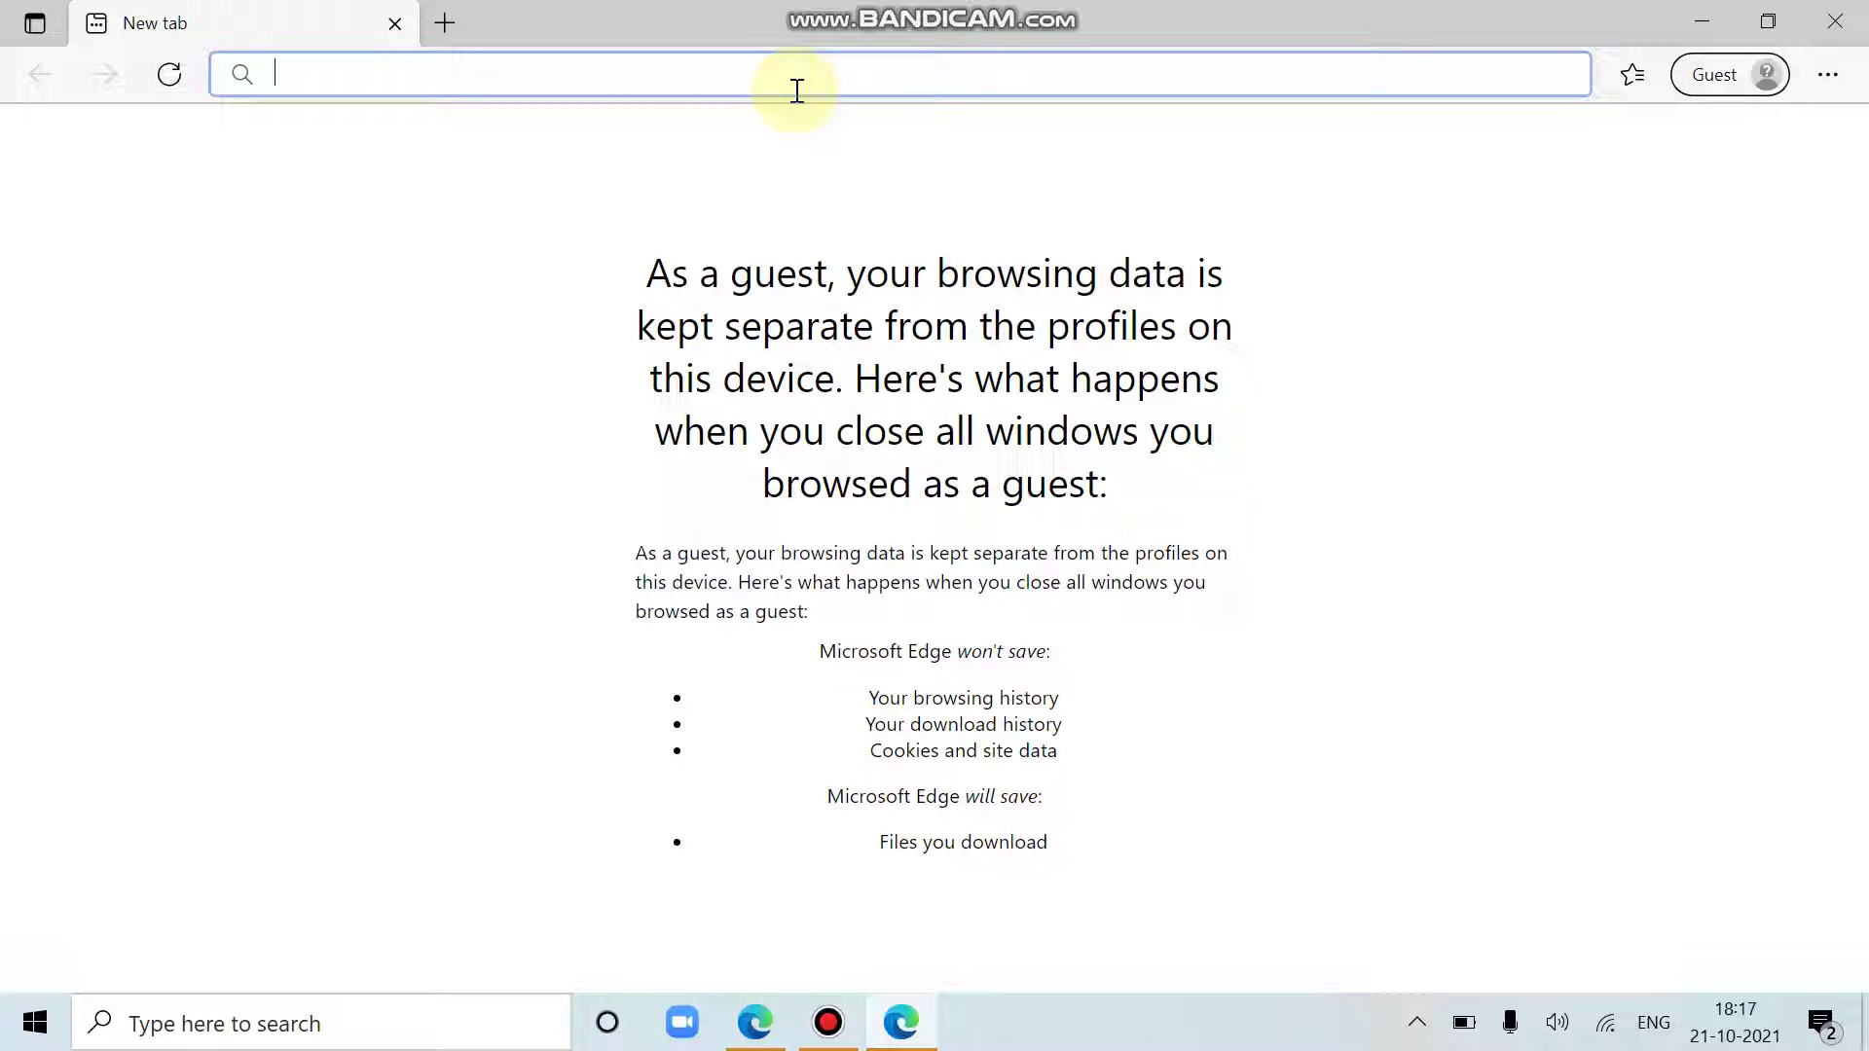
# Step: Search Bing for 'canava' from the Edge address bar
pyautogui.write('canava')
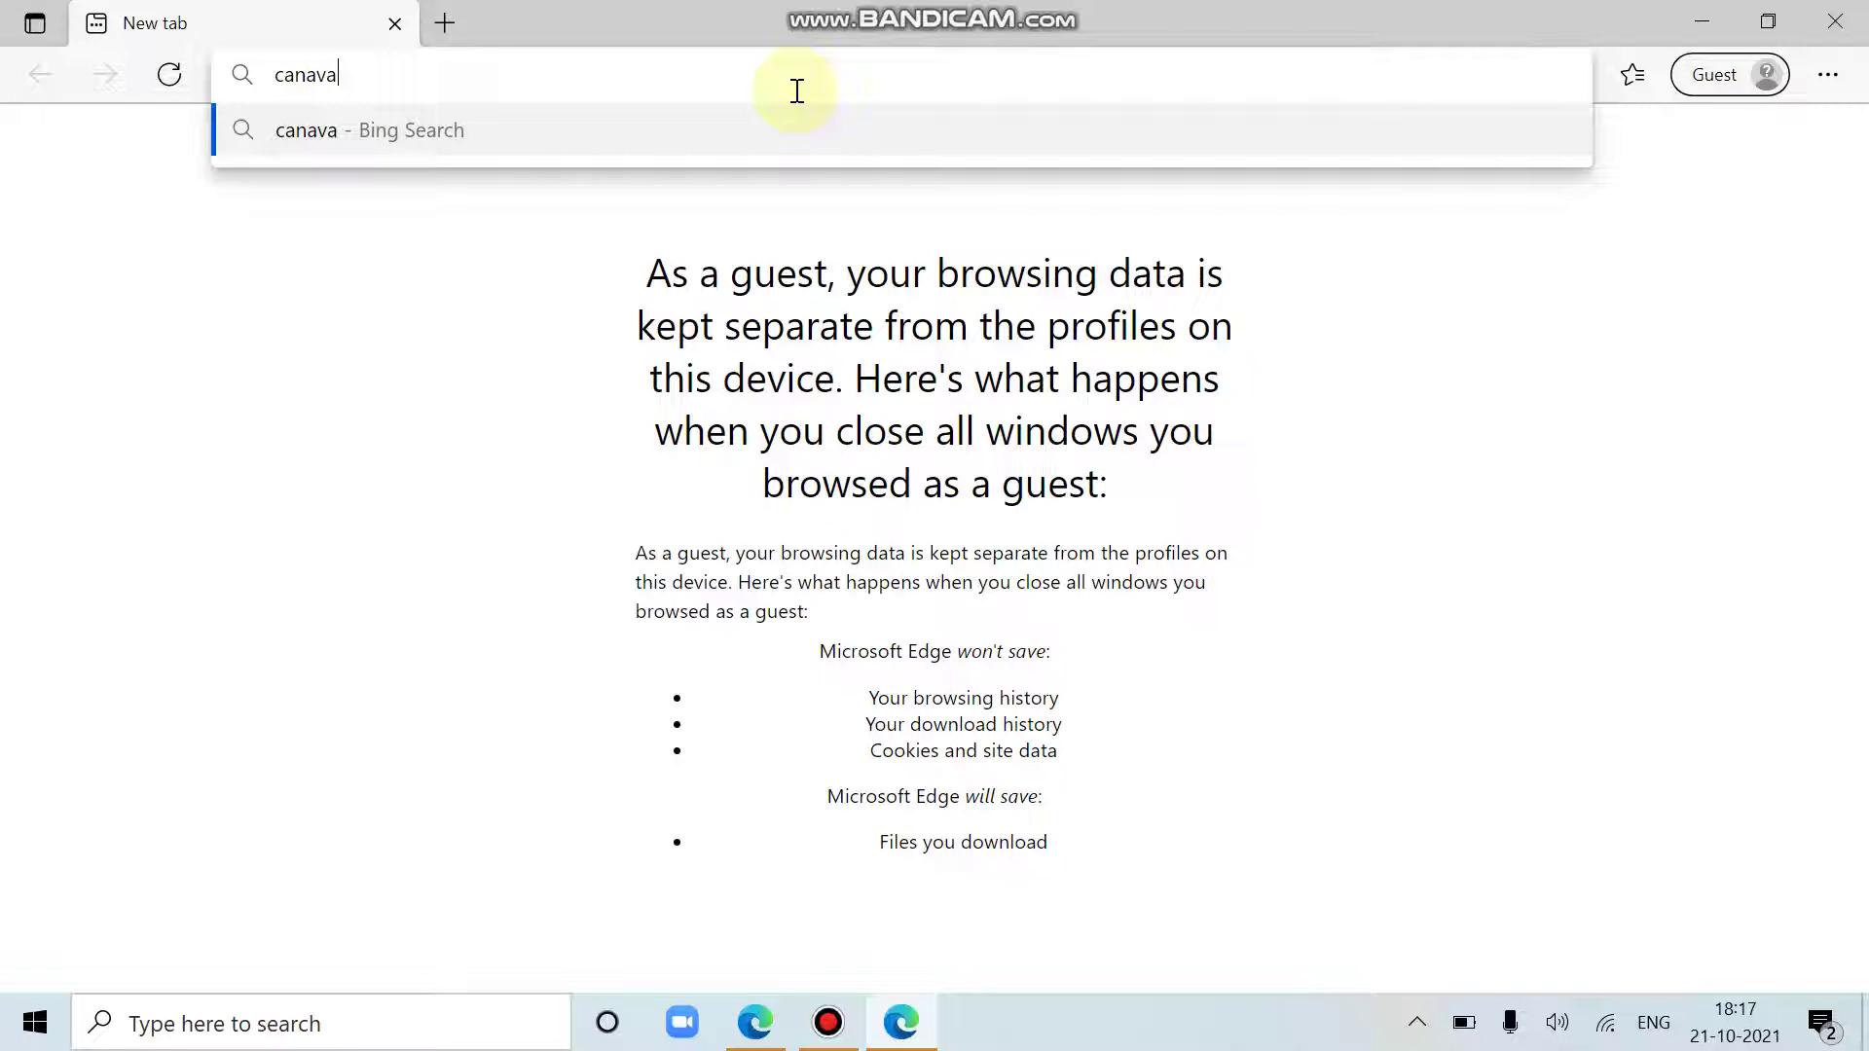
pyautogui.press('Return')
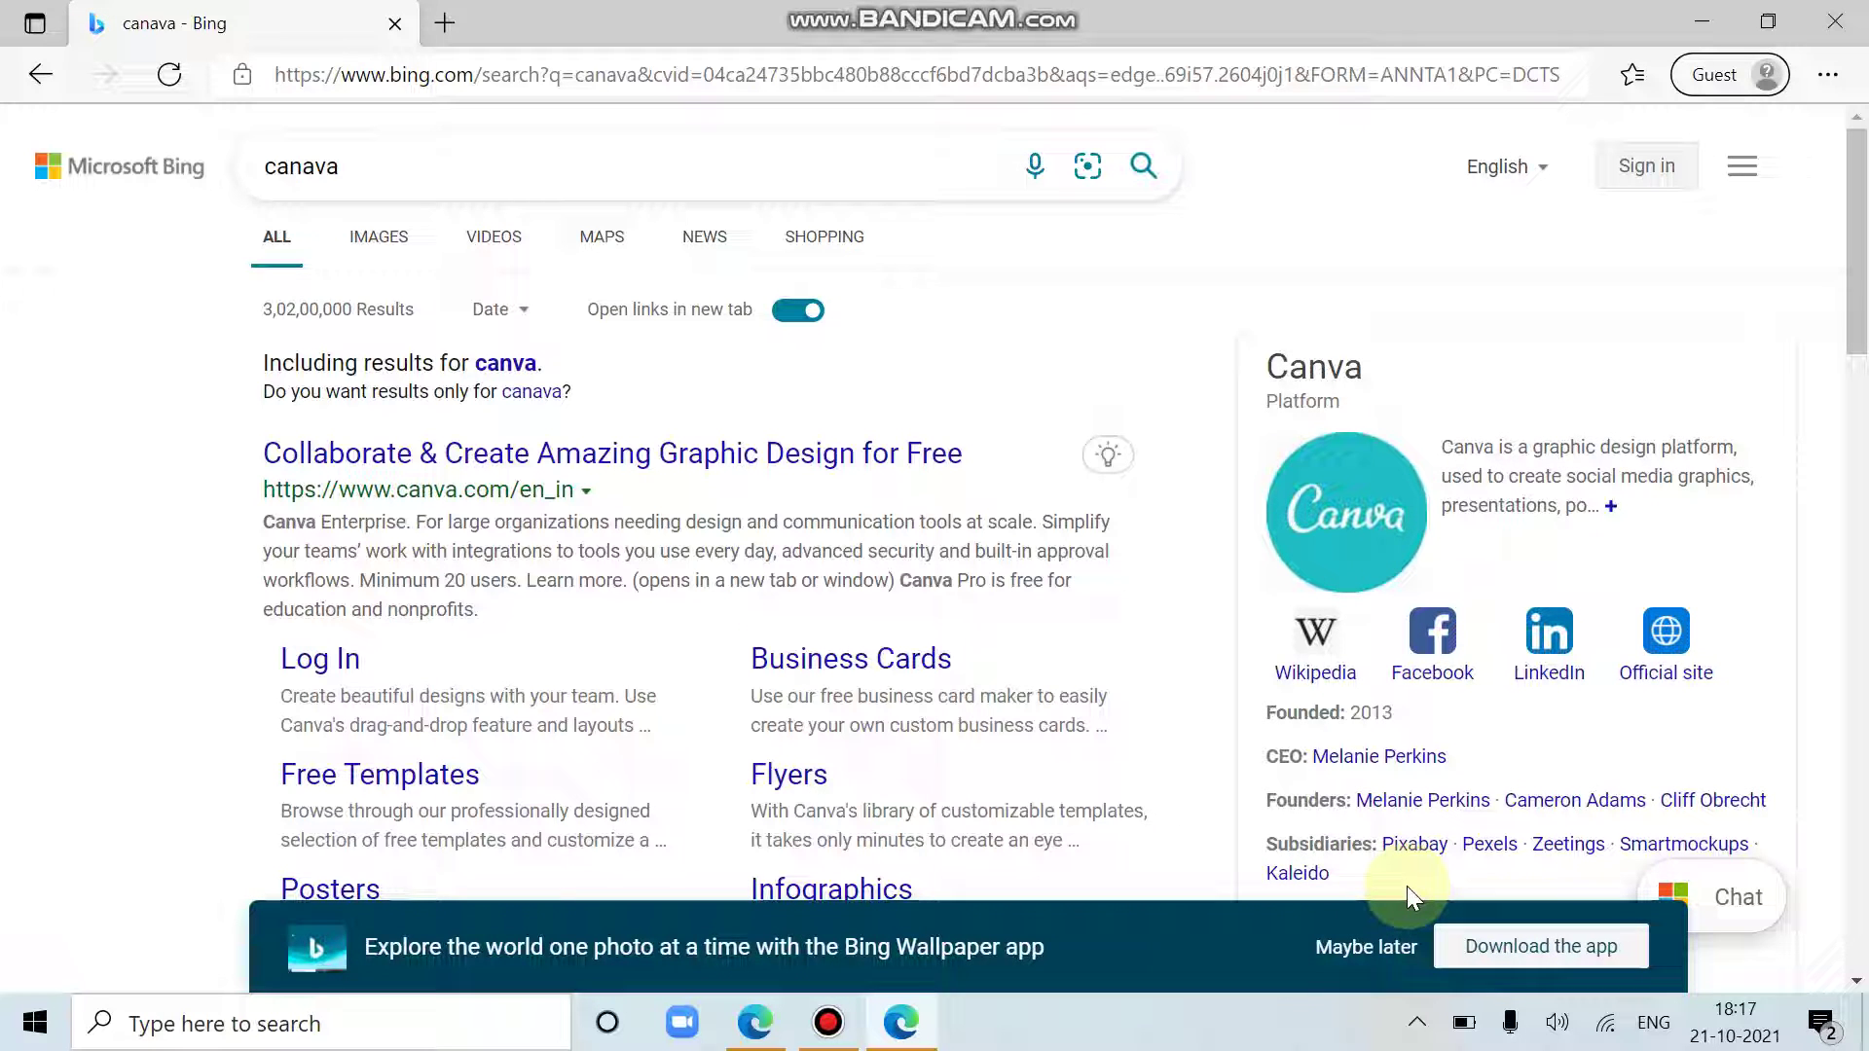
# Step: Open Canva's official site and bring up its sign-up options instead of log-in
pyautogui.click(469, 460)
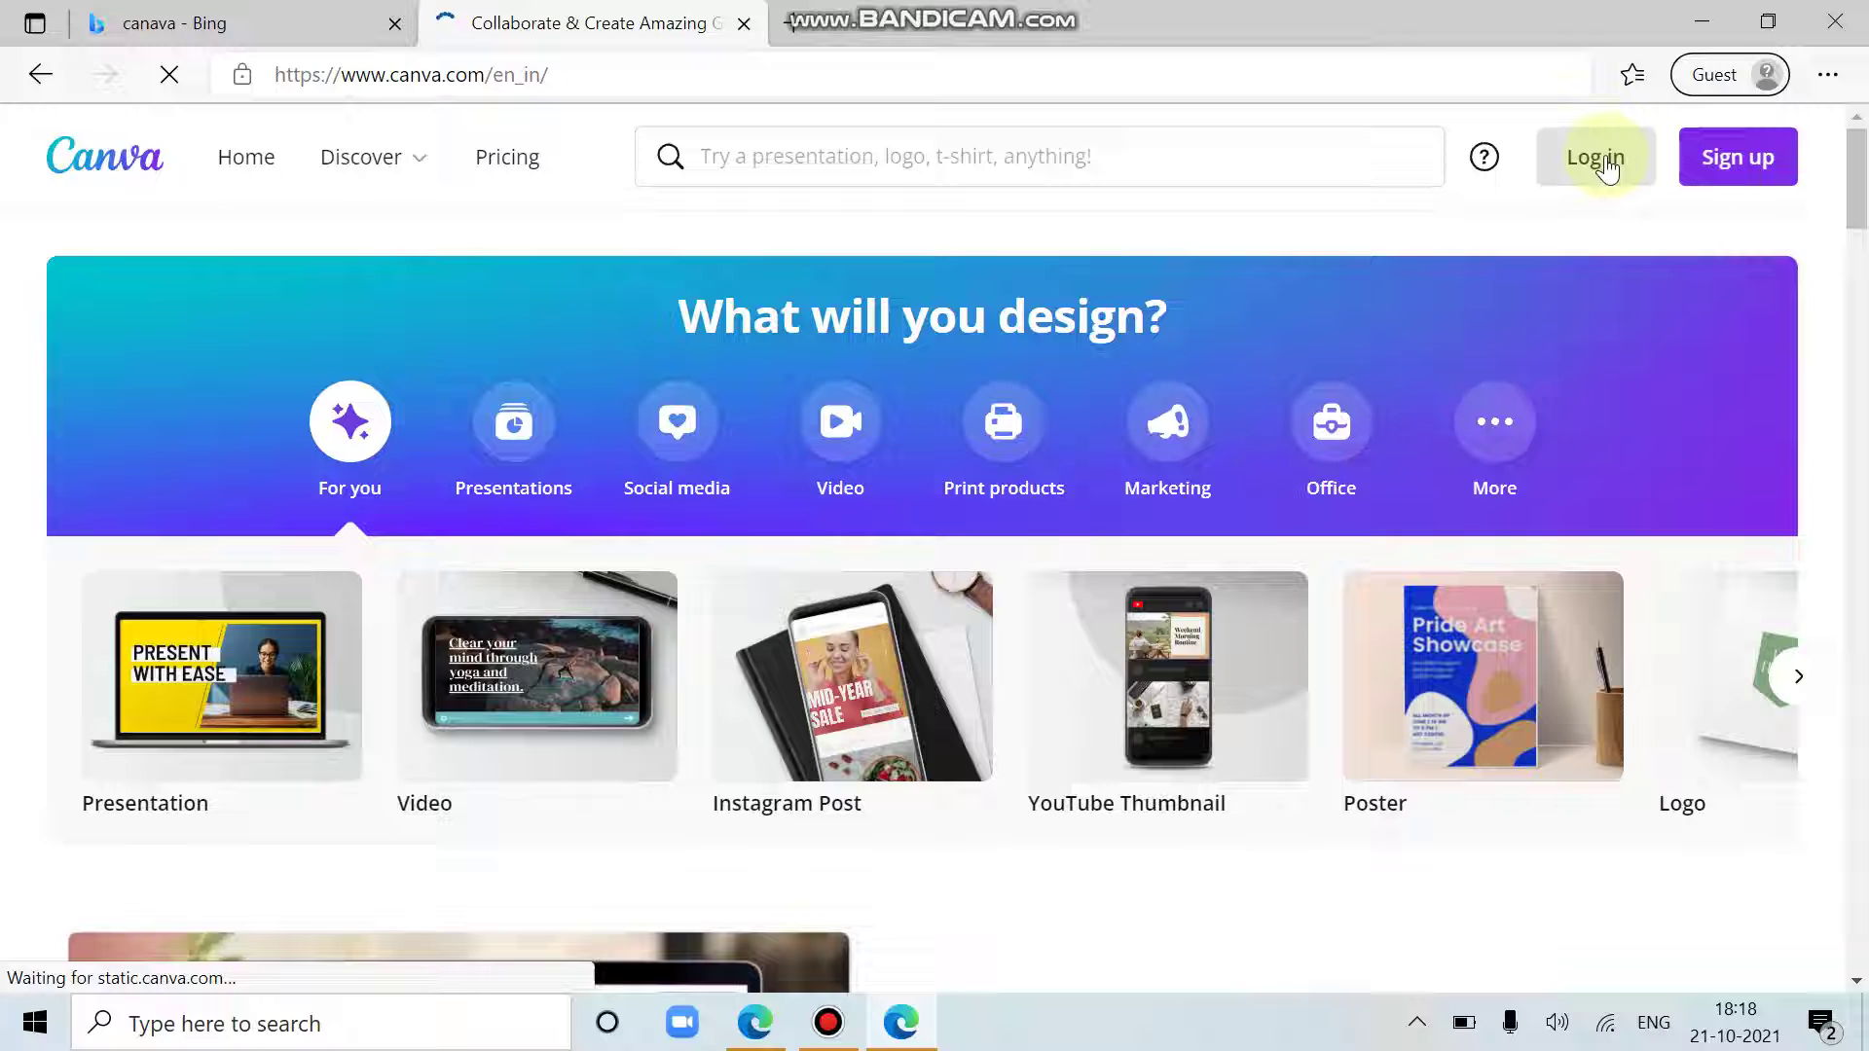
pyautogui.click(1603, 161)
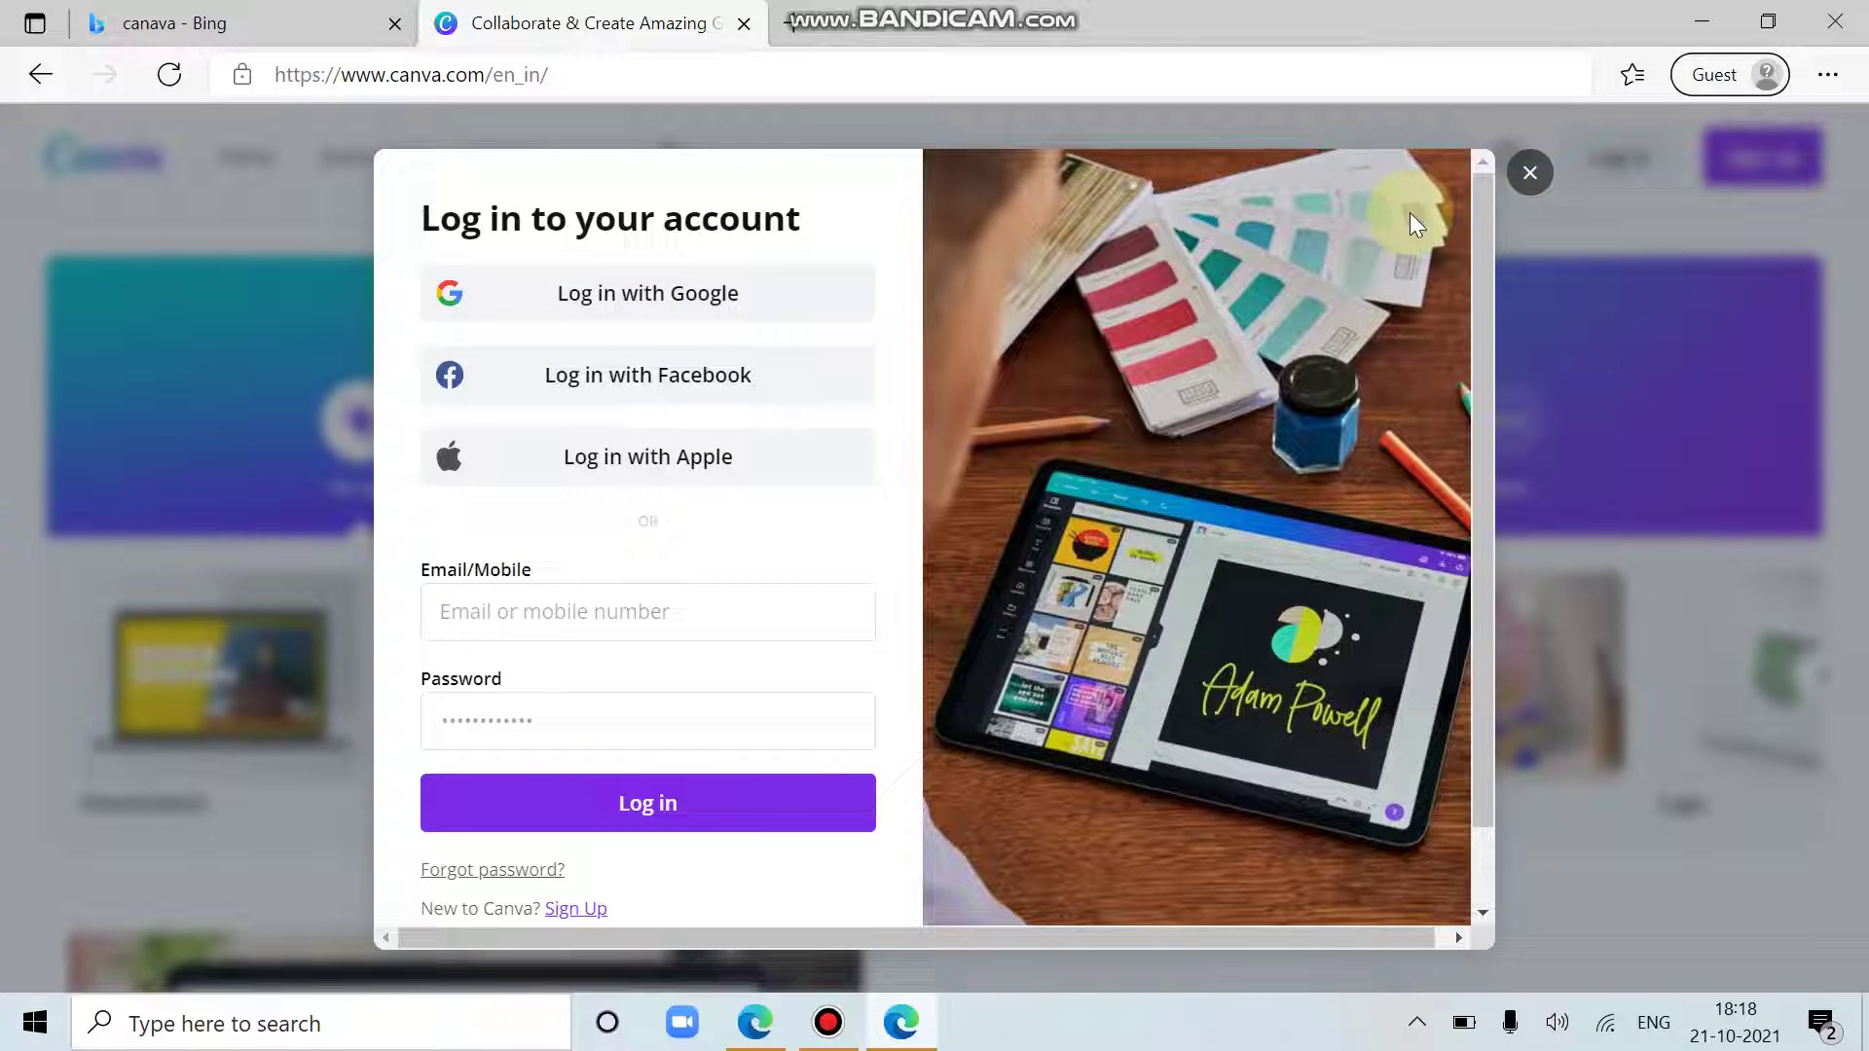
pyautogui.click(1530, 170)
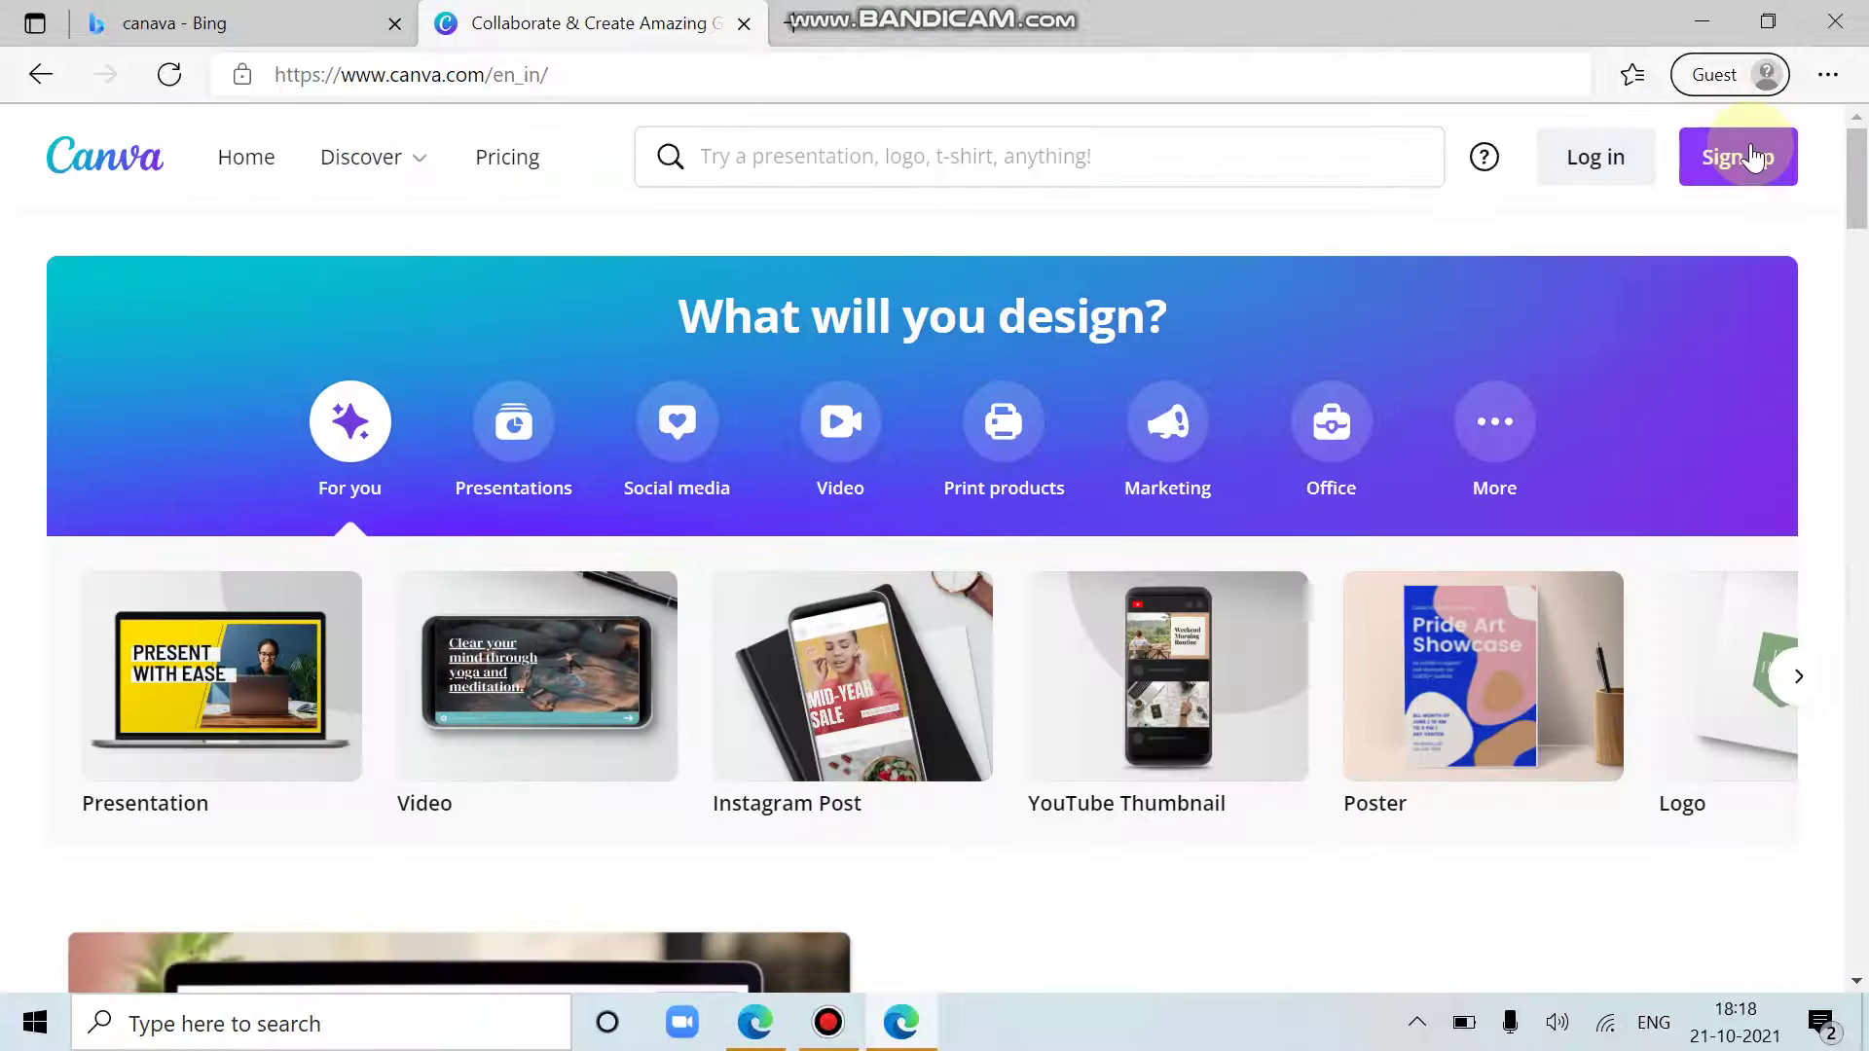
pyautogui.click(1751, 148)
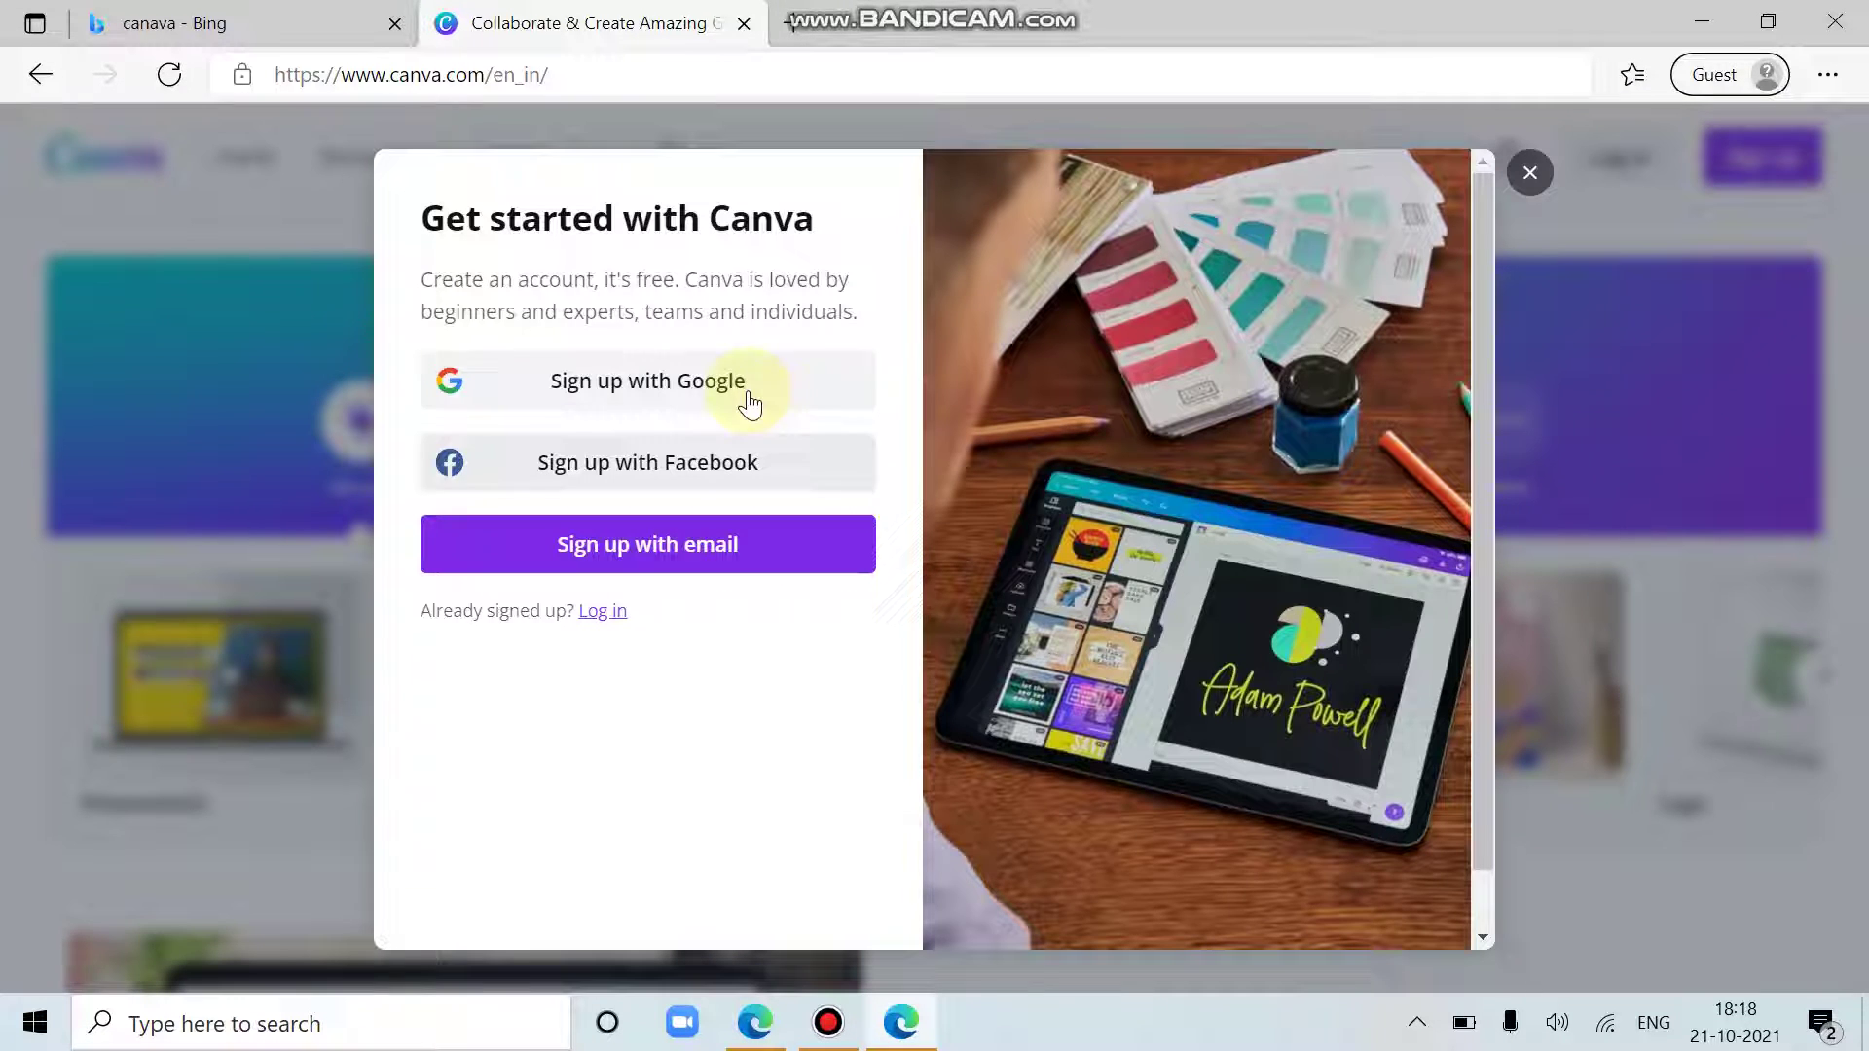
# Step: Sign up with Google, entering the account email and then the account password
pyautogui.click(701, 381)
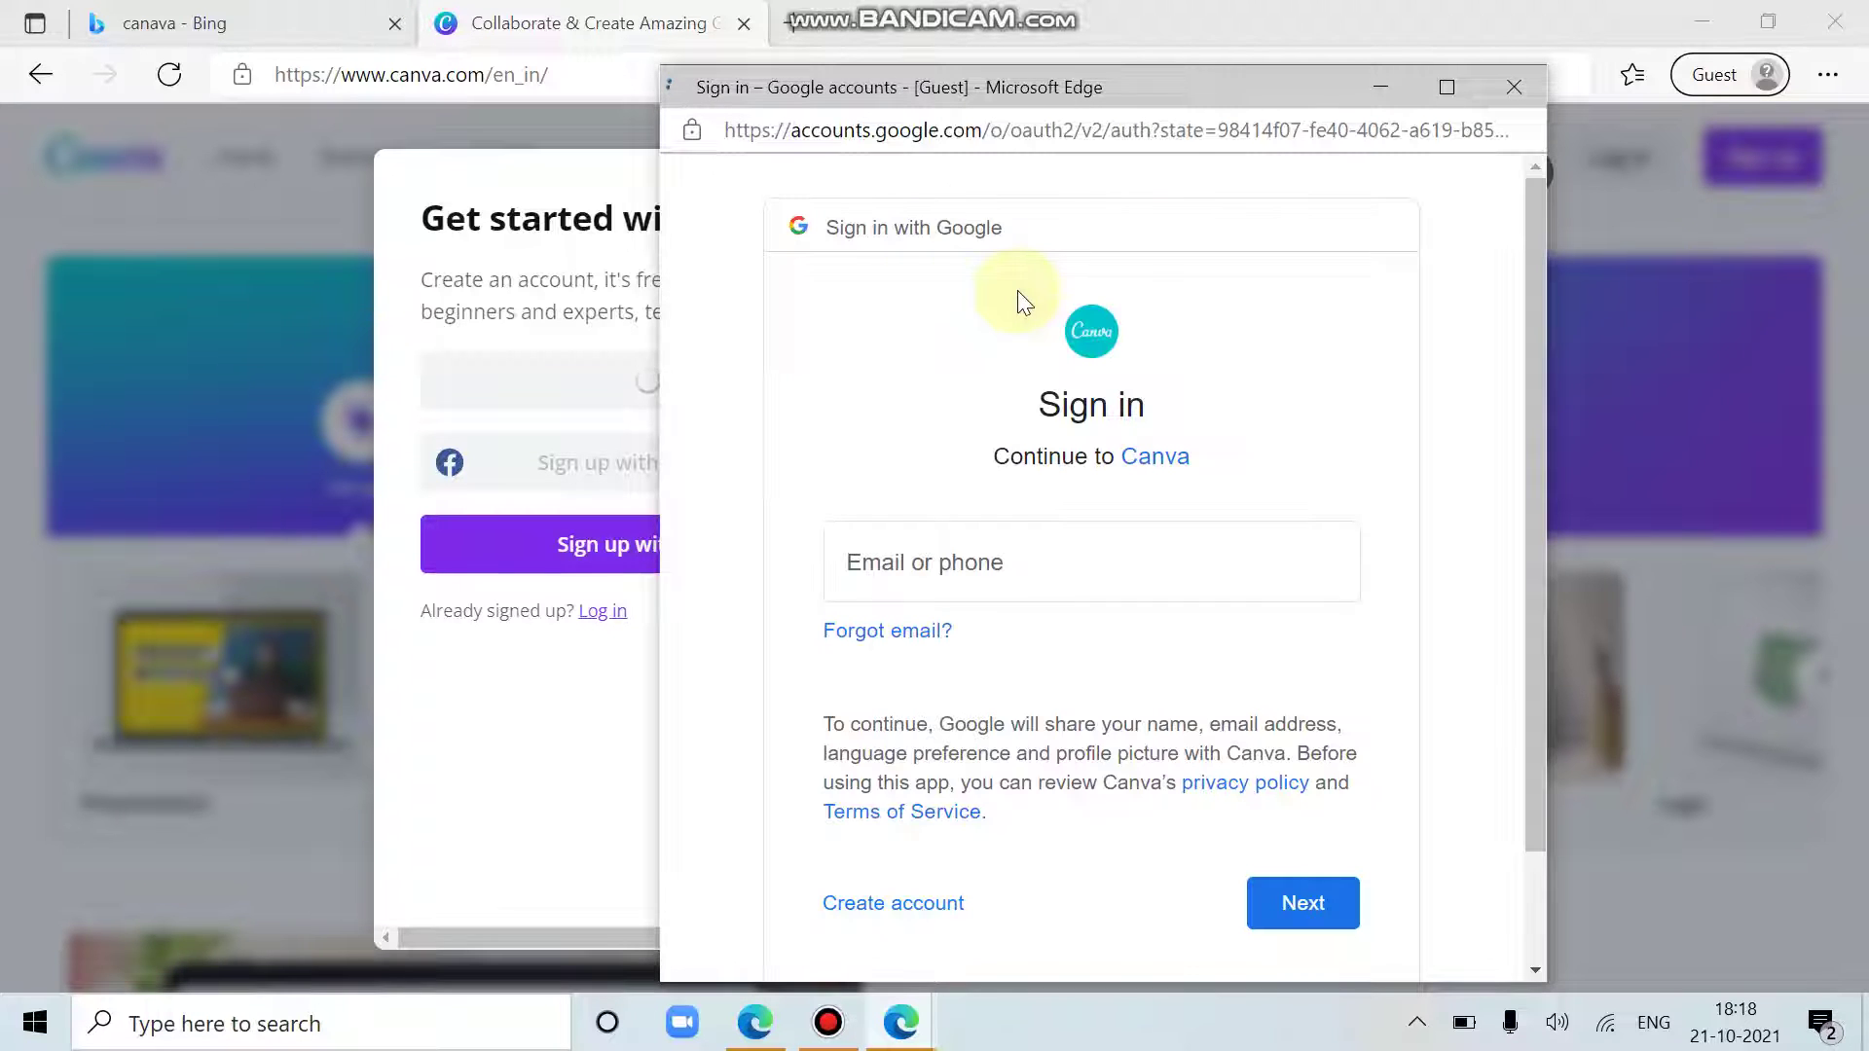
pyautogui.click(957, 566)
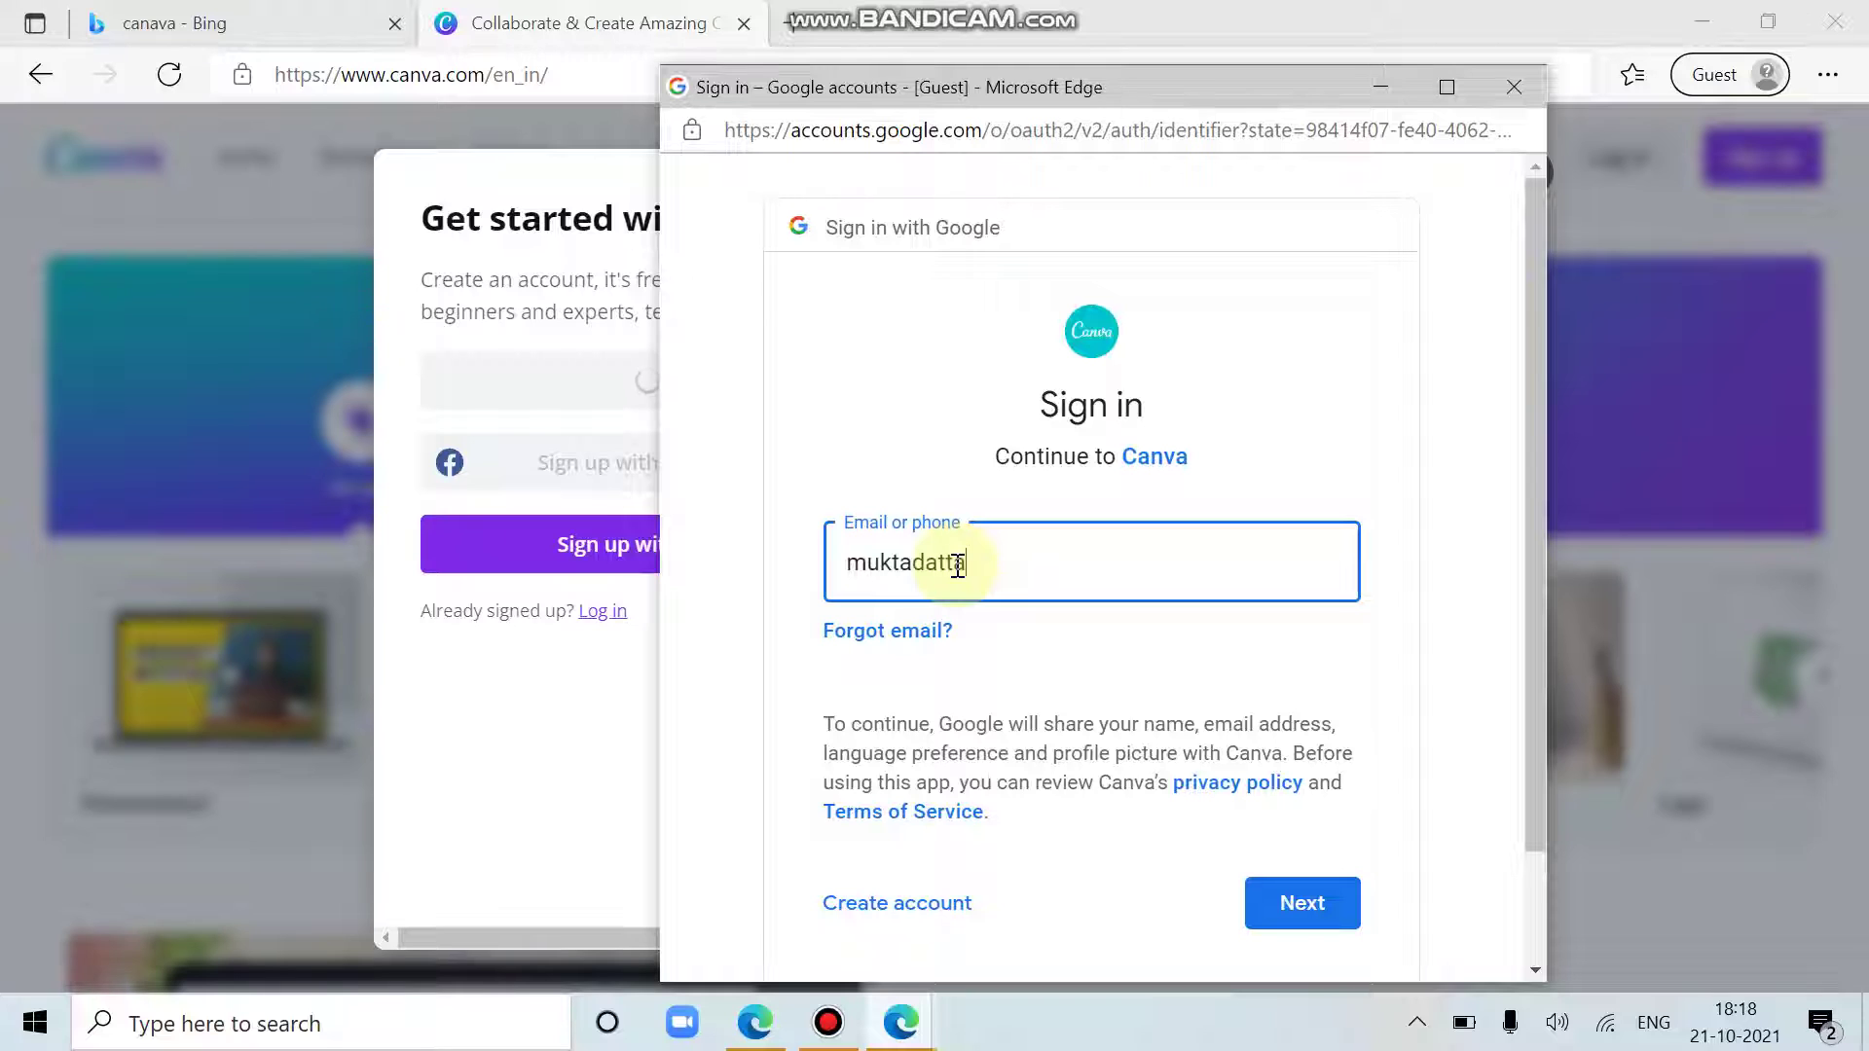
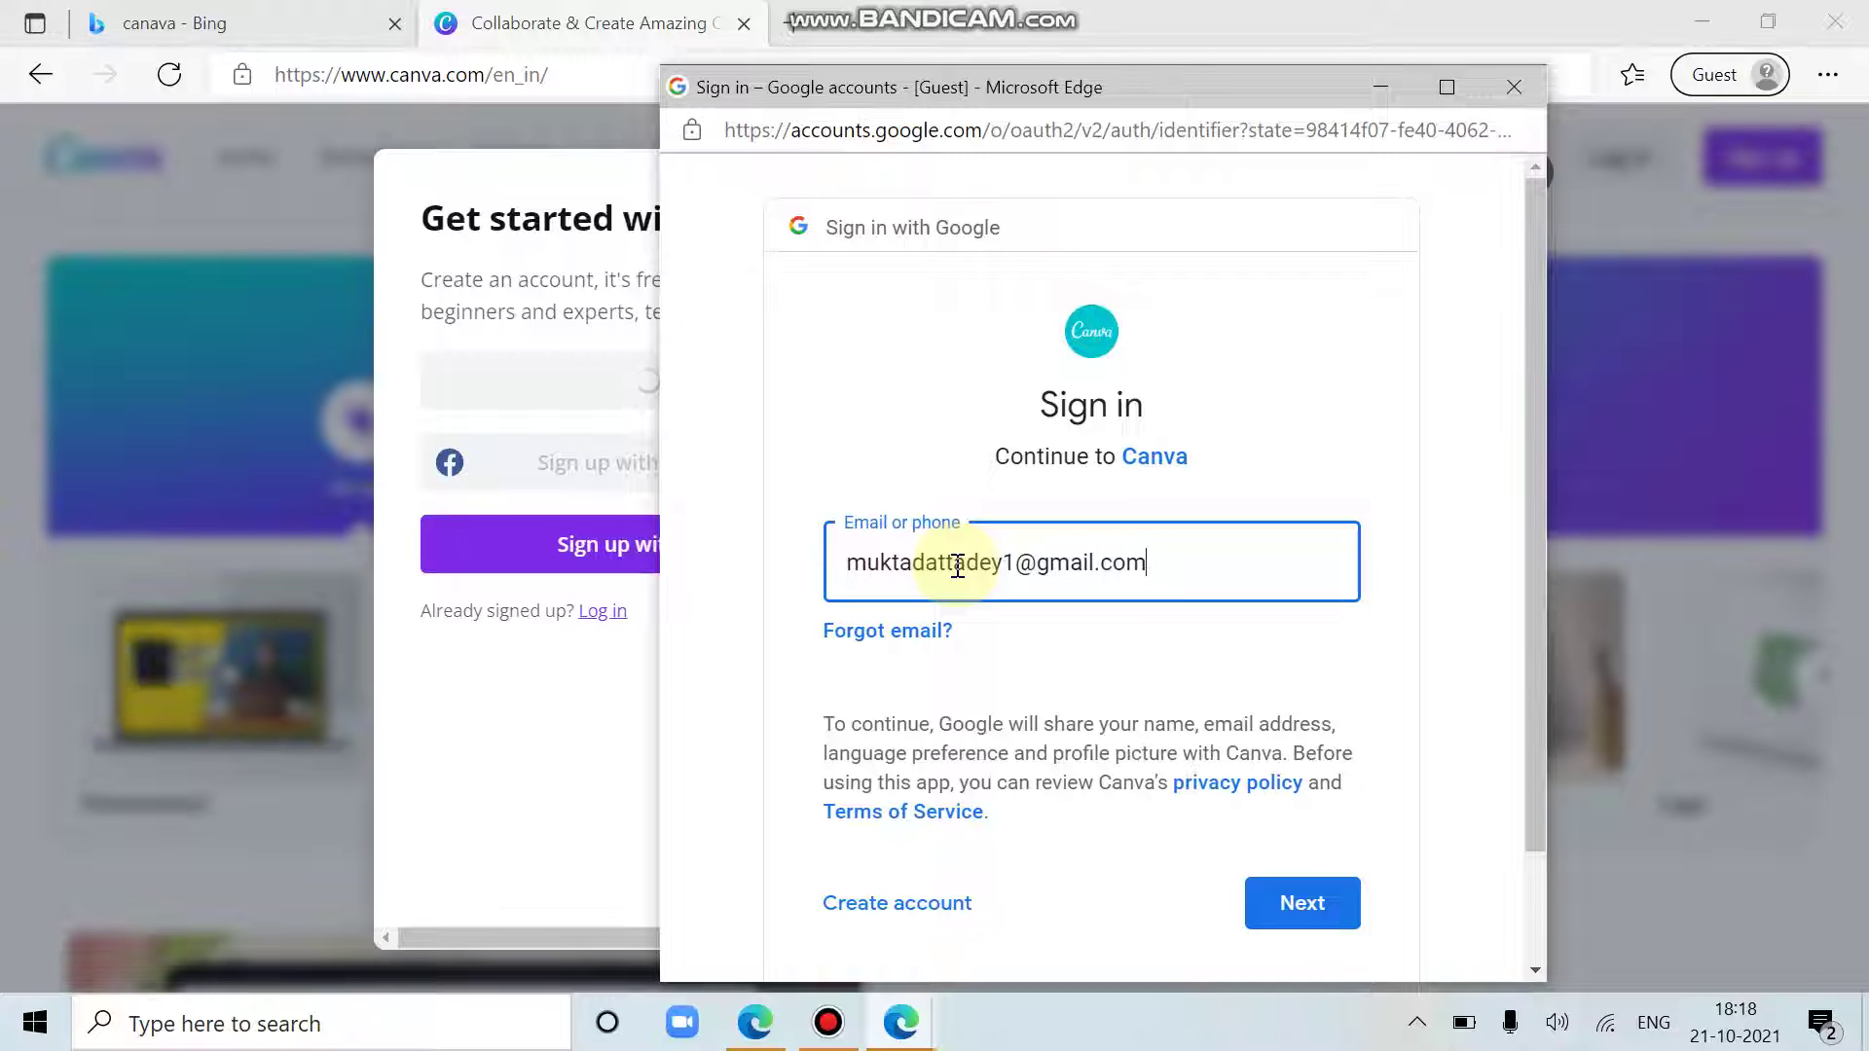
pyautogui.press('Return')
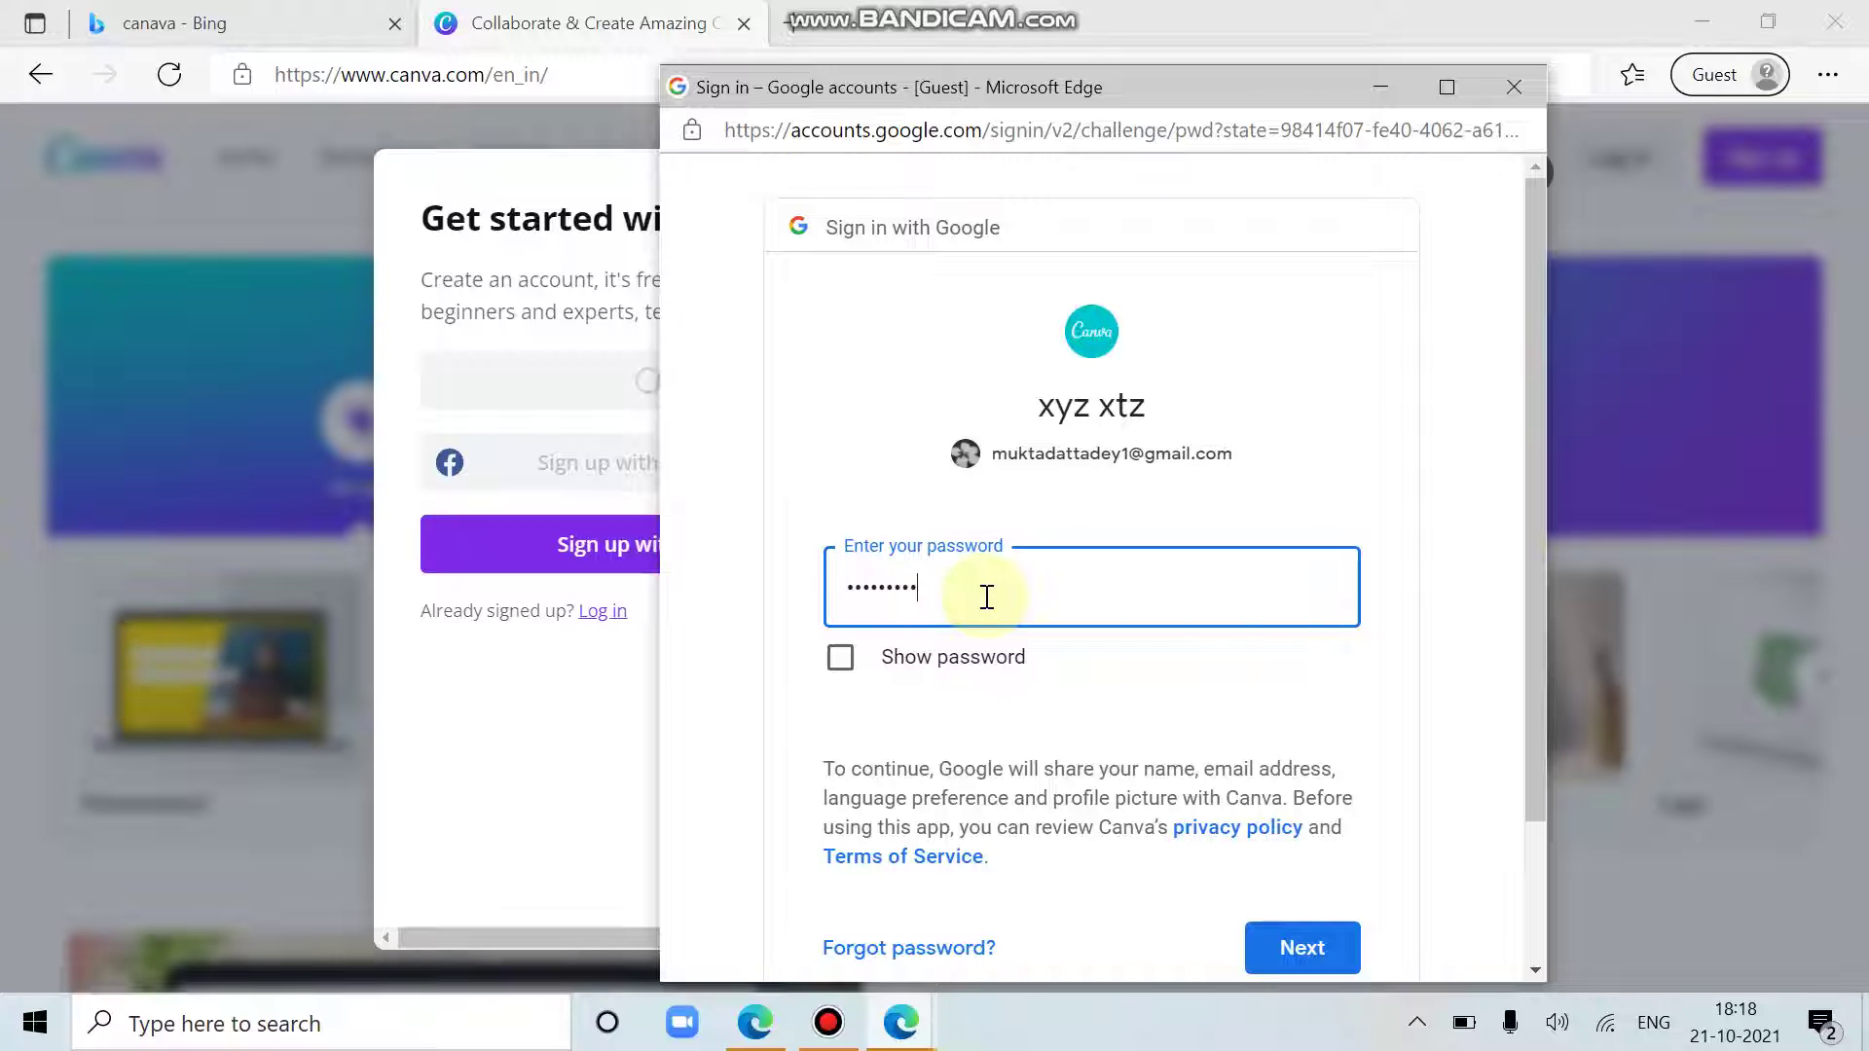
pyautogui.press('Return')
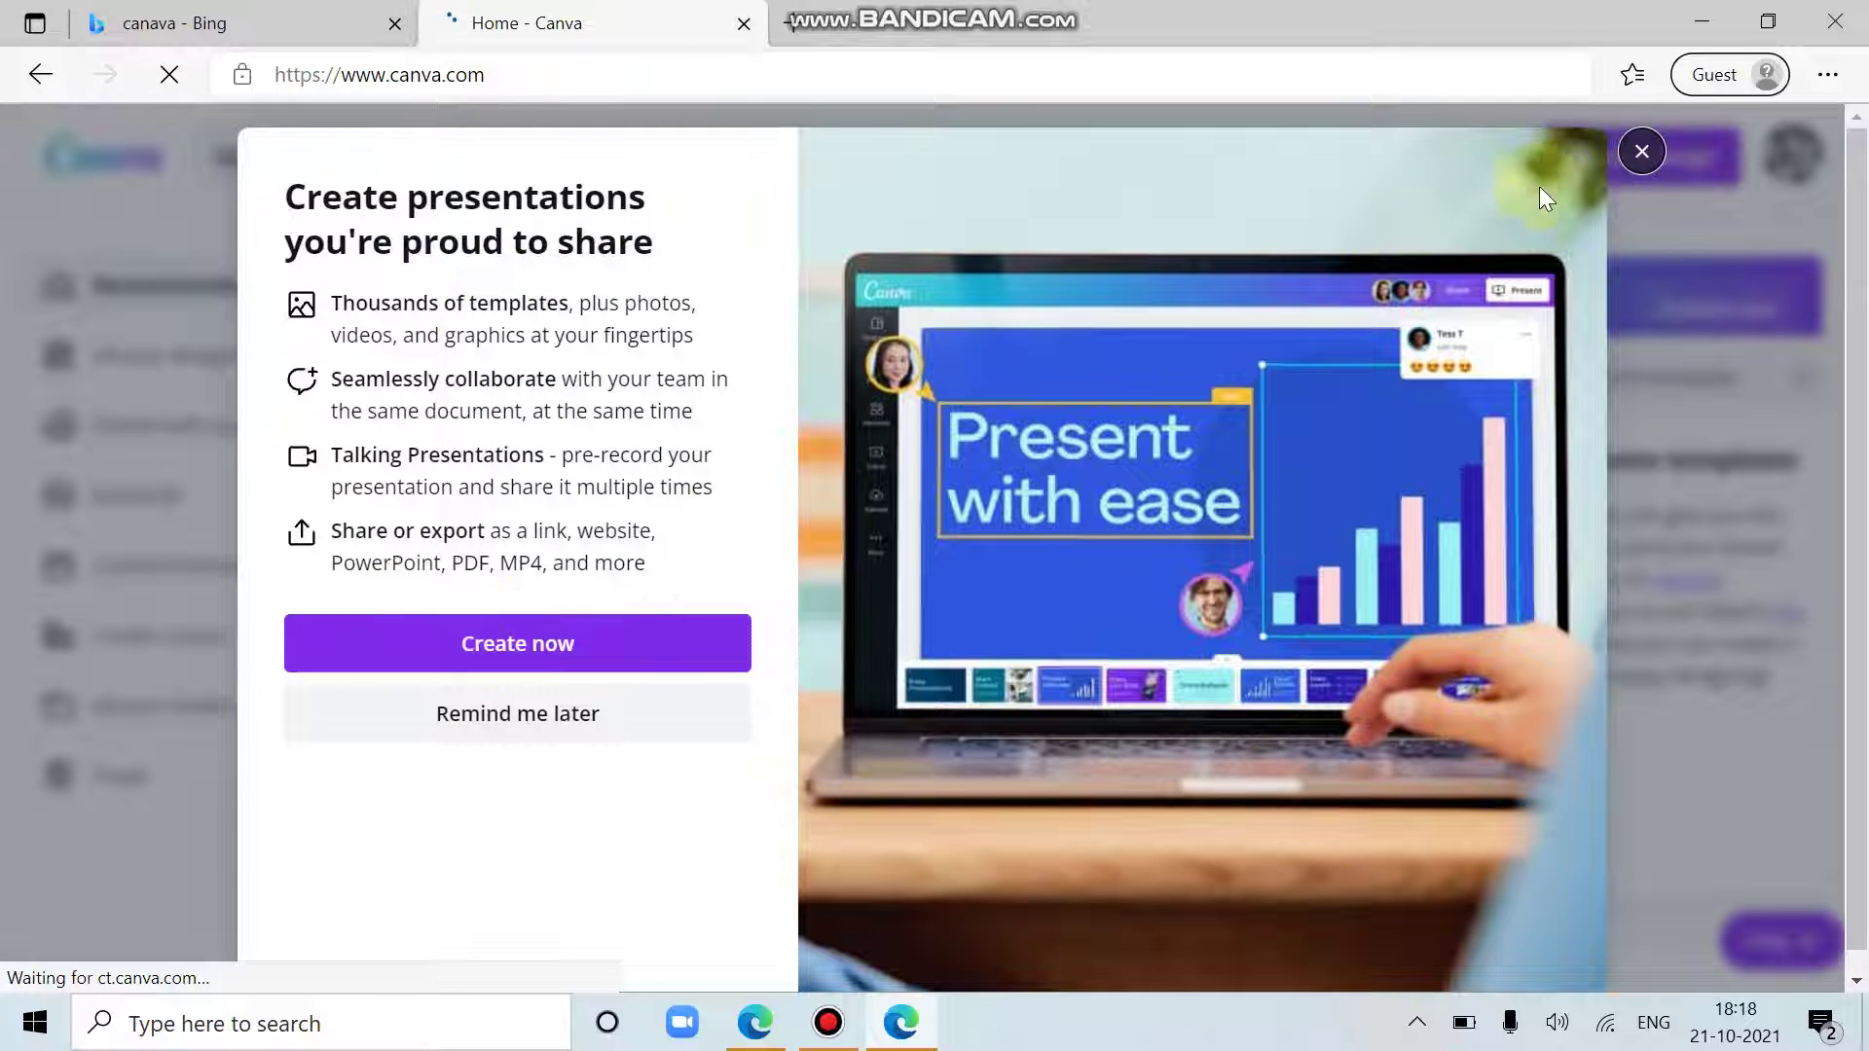
# Step: Dismiss the presentations promo and resume help panel, then browse the Home page suggestions
pyautogui.click(1641, 153)
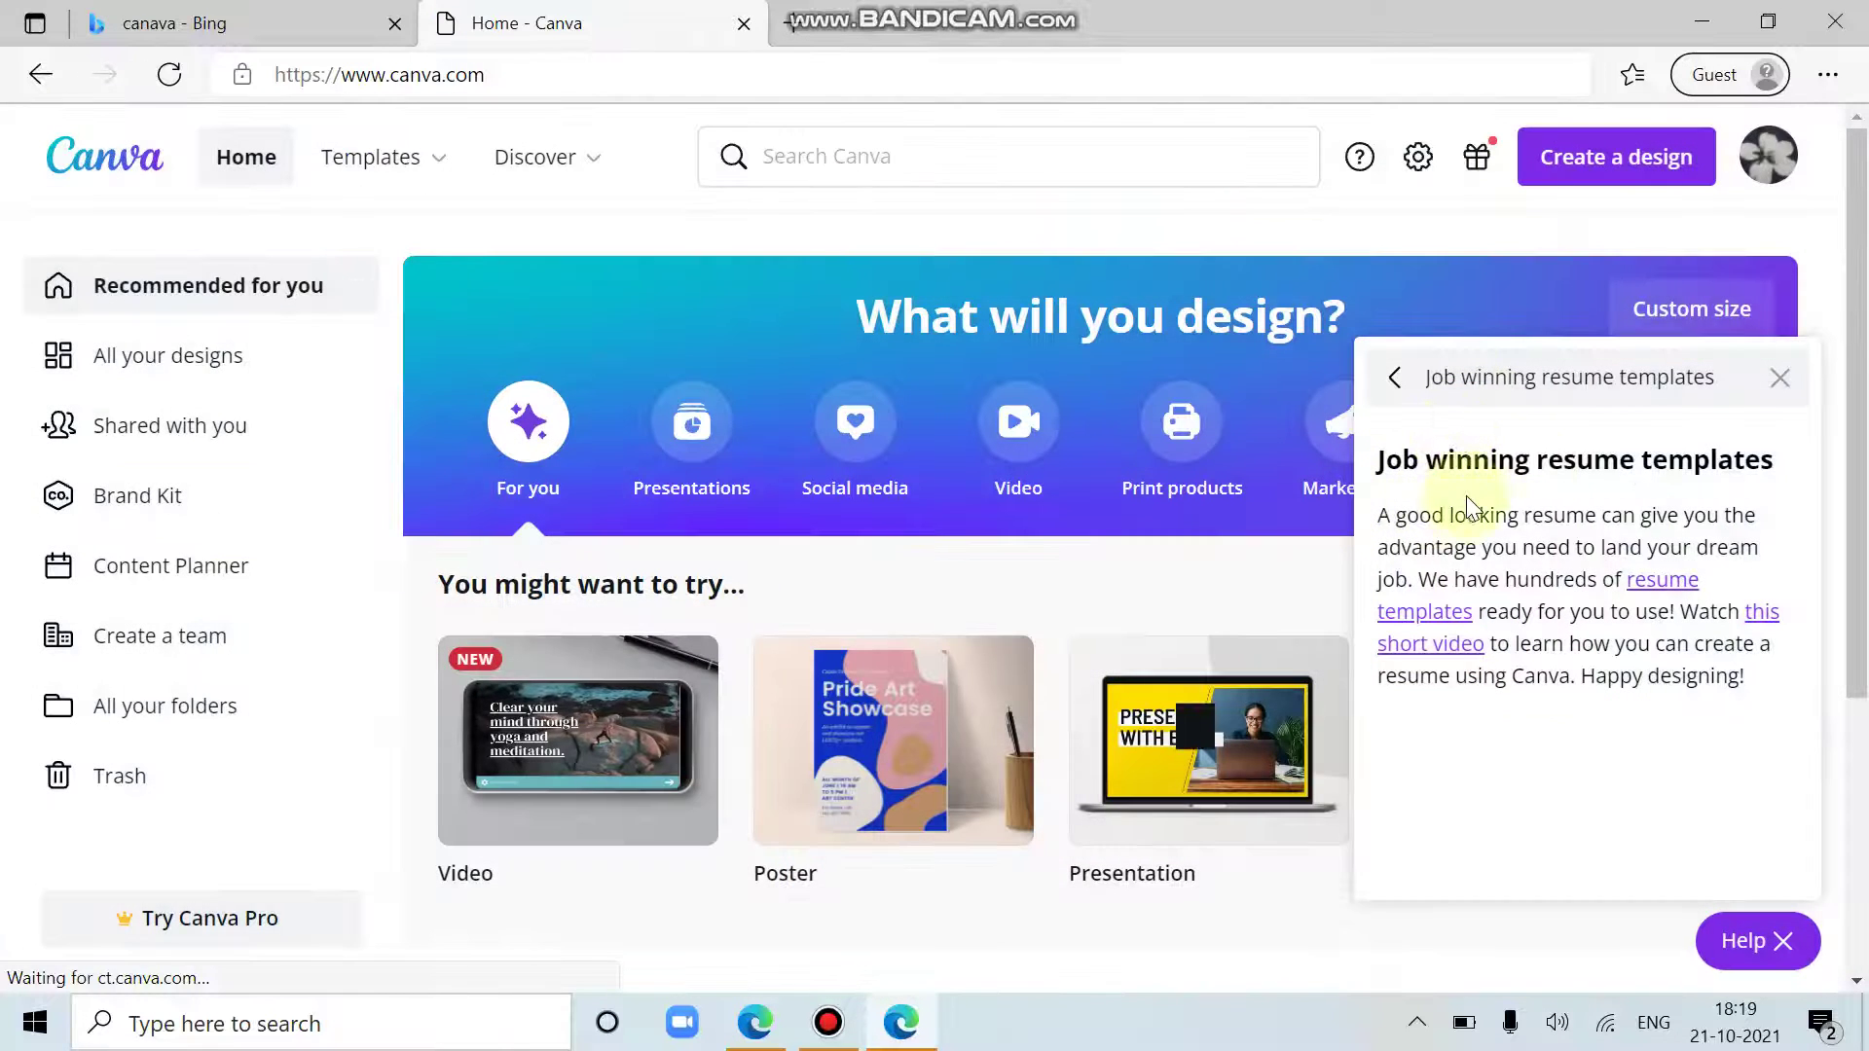
pyautogui.click(1787, 385)
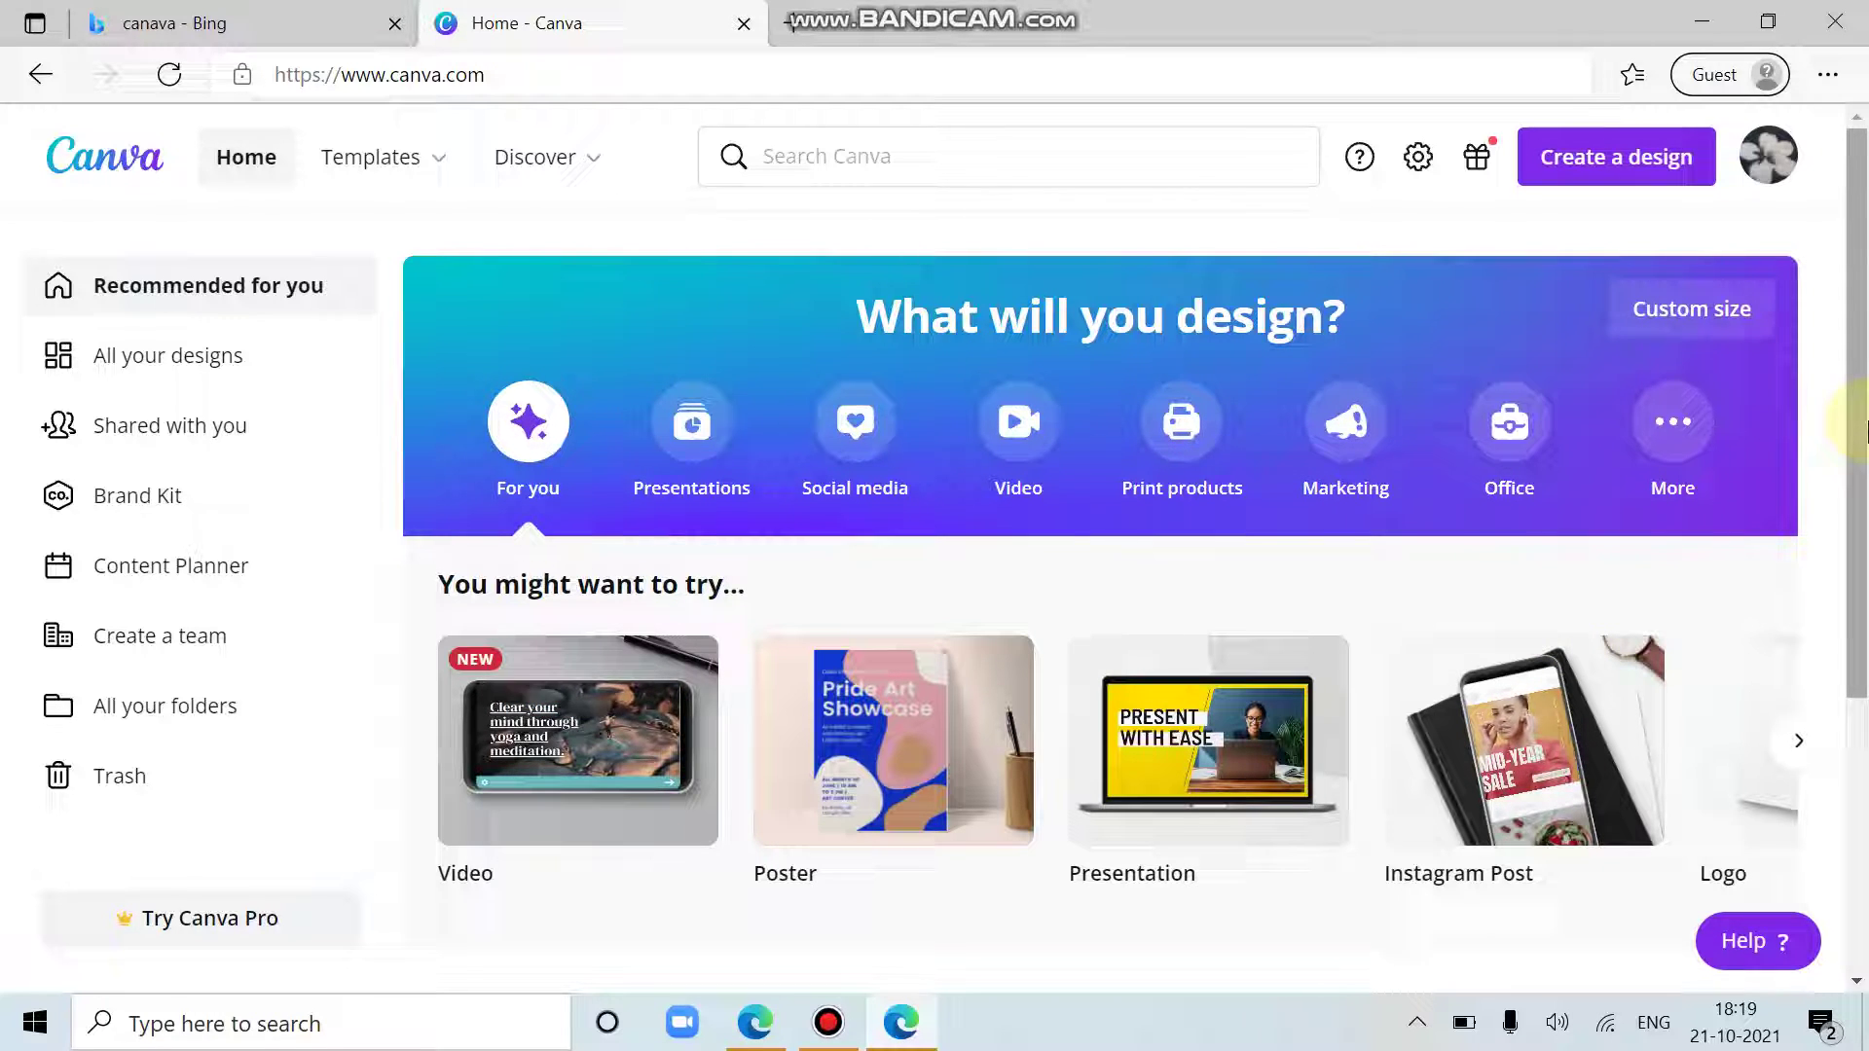
pyautogui.scroll(-3, 1864, 429)
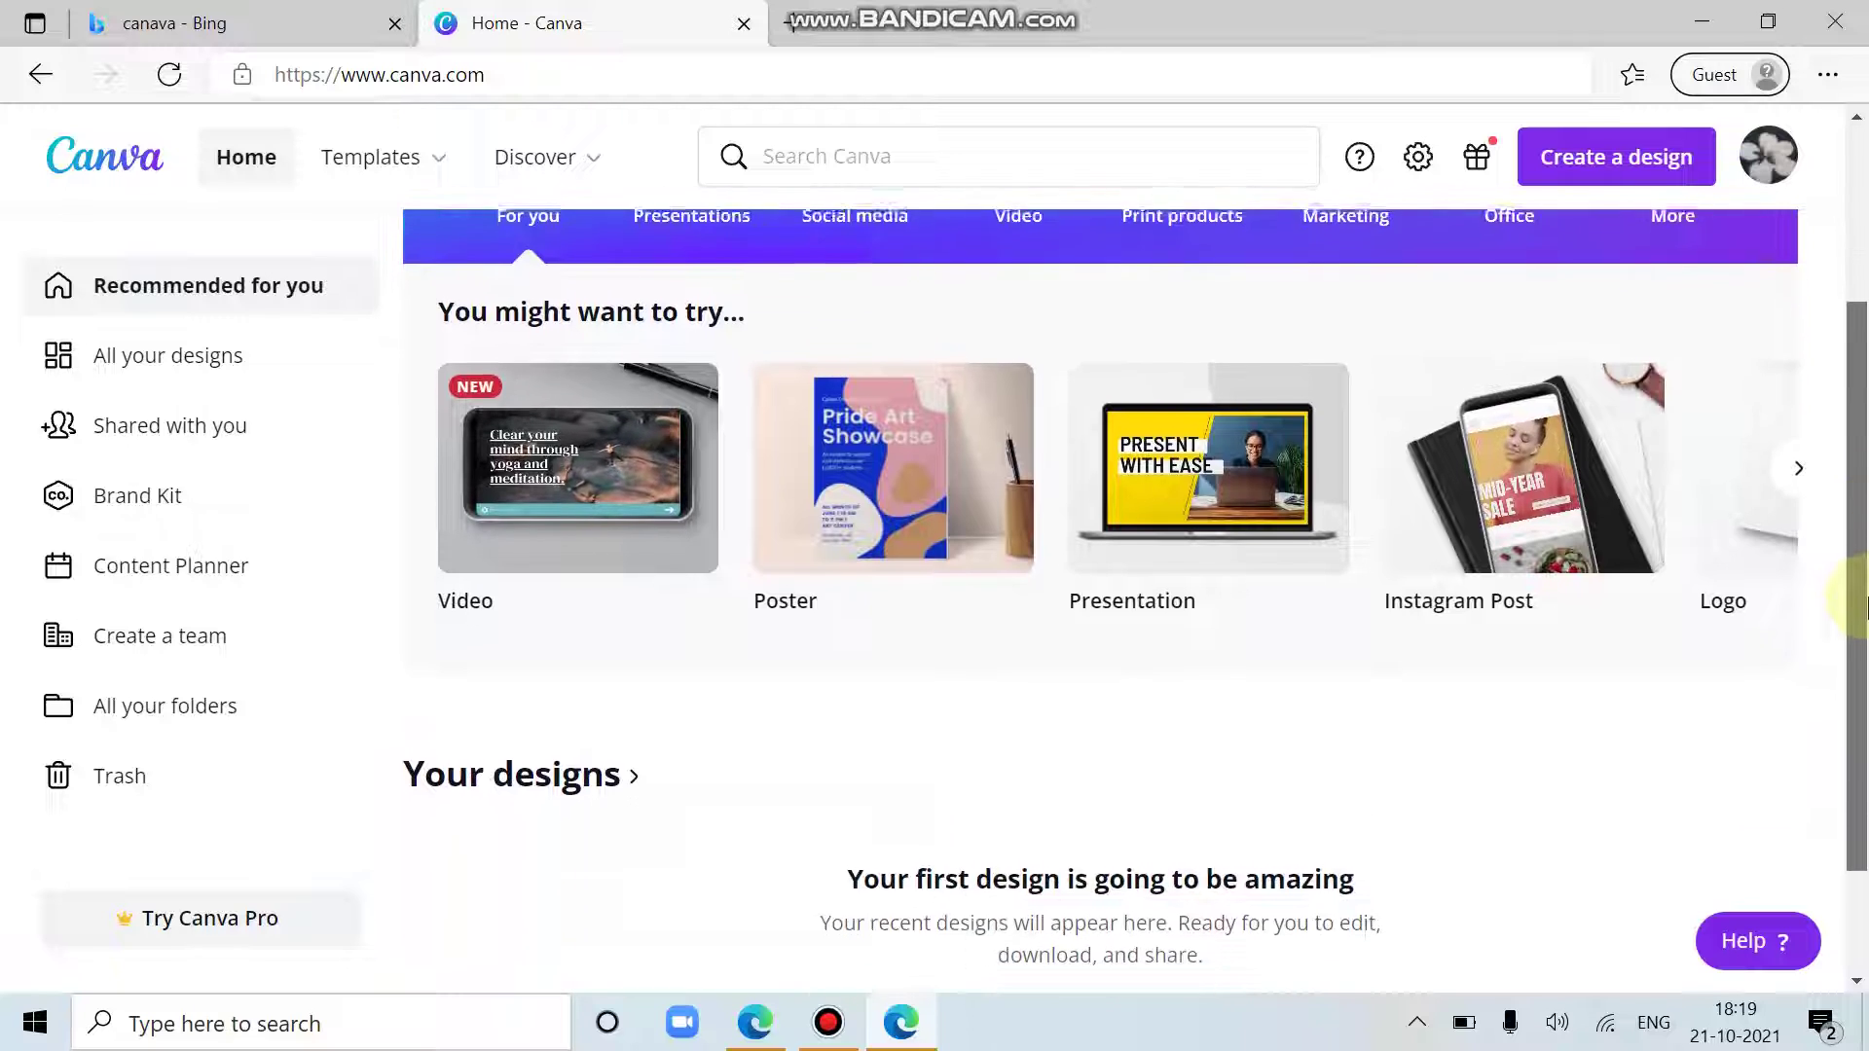
pyautogui.scroll(3, 1864, 530)
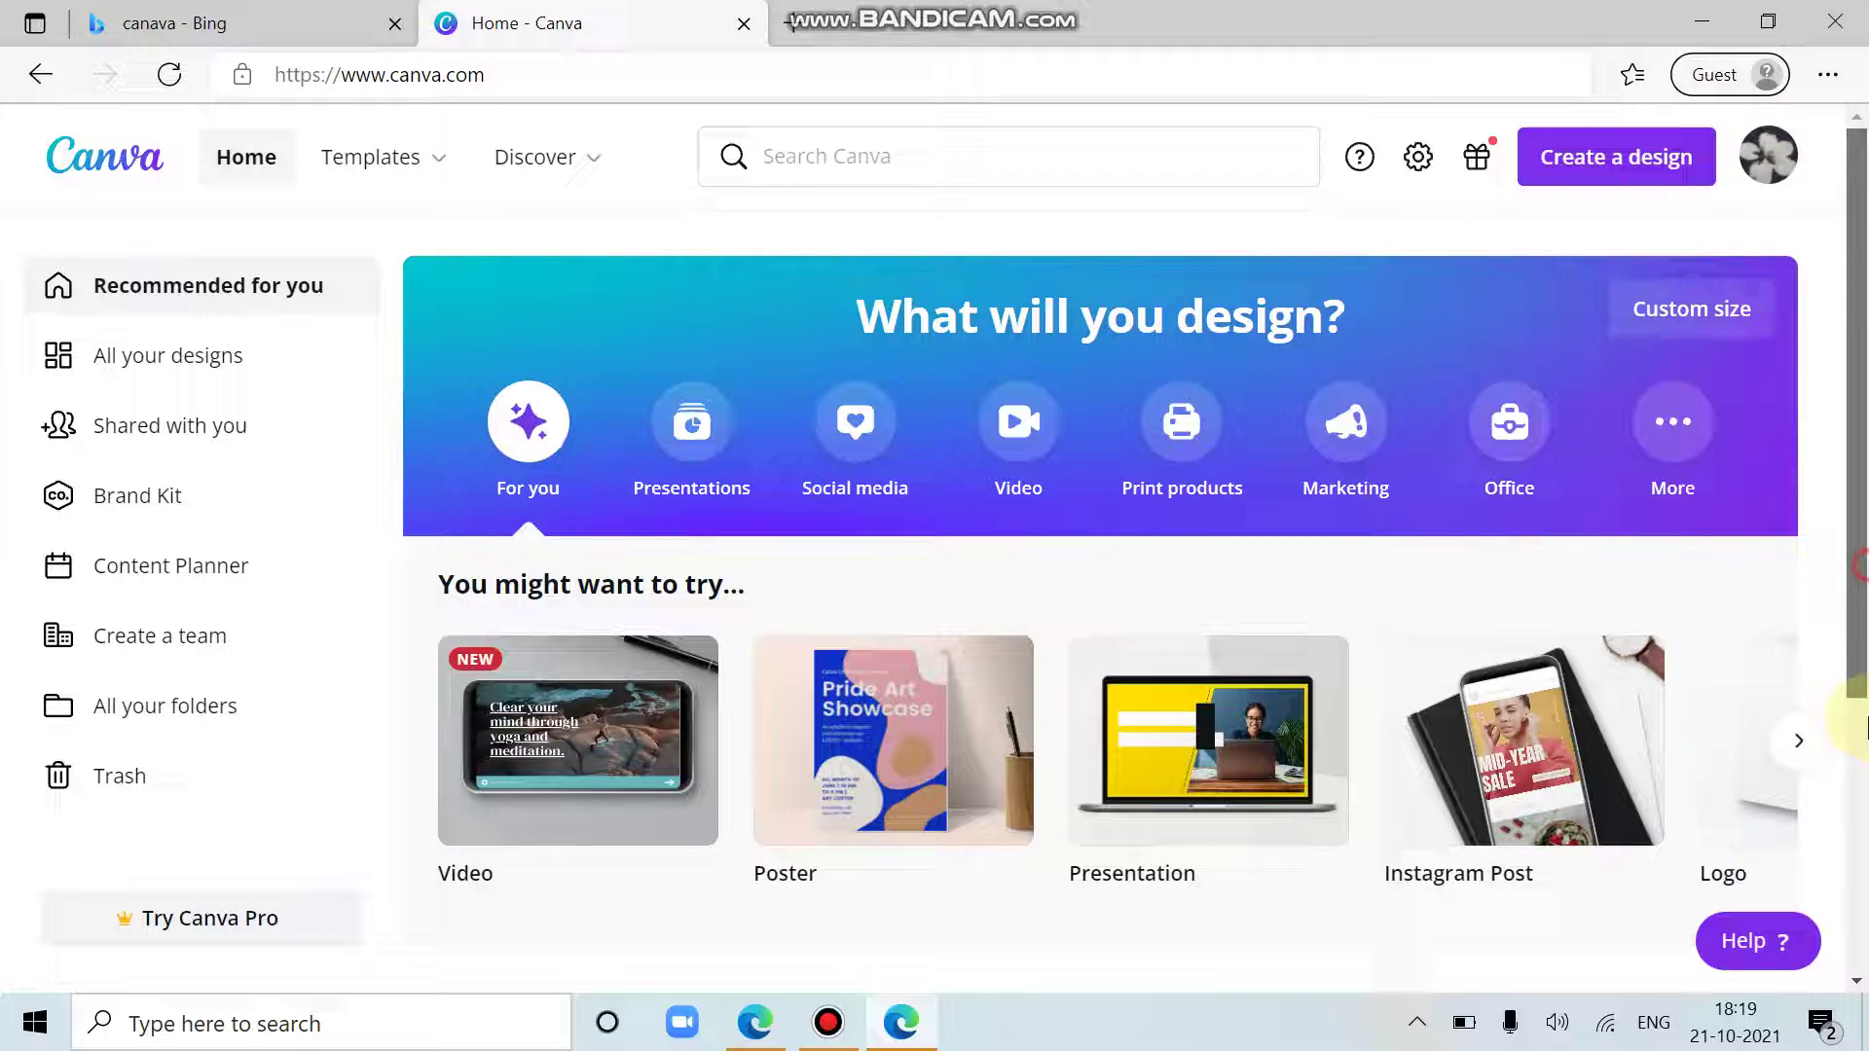
pyautogui.scroll(-3, 1864, 452)
pyautogui.scroll(3, 1864, 452)
pyautogui.moveTo(634, 743)
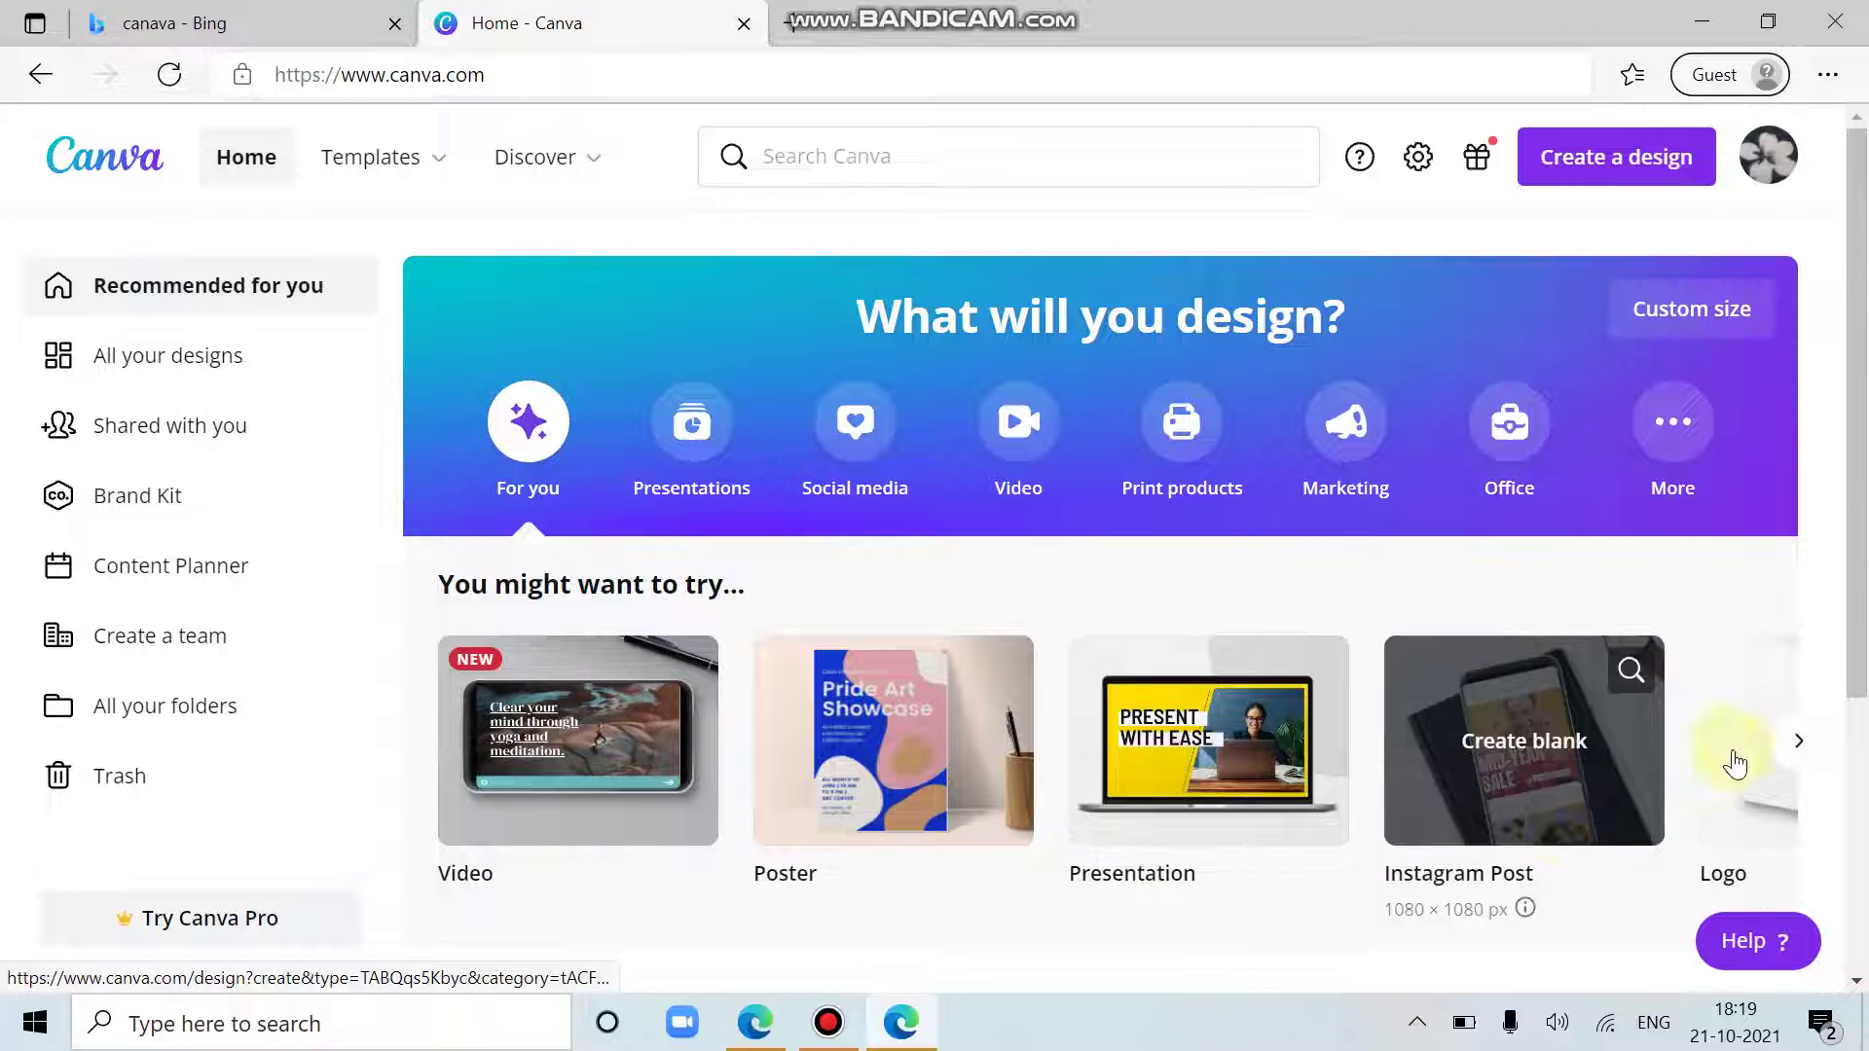
pyautogui.click(1801, 739)
pyautogui.click(1809, 740)
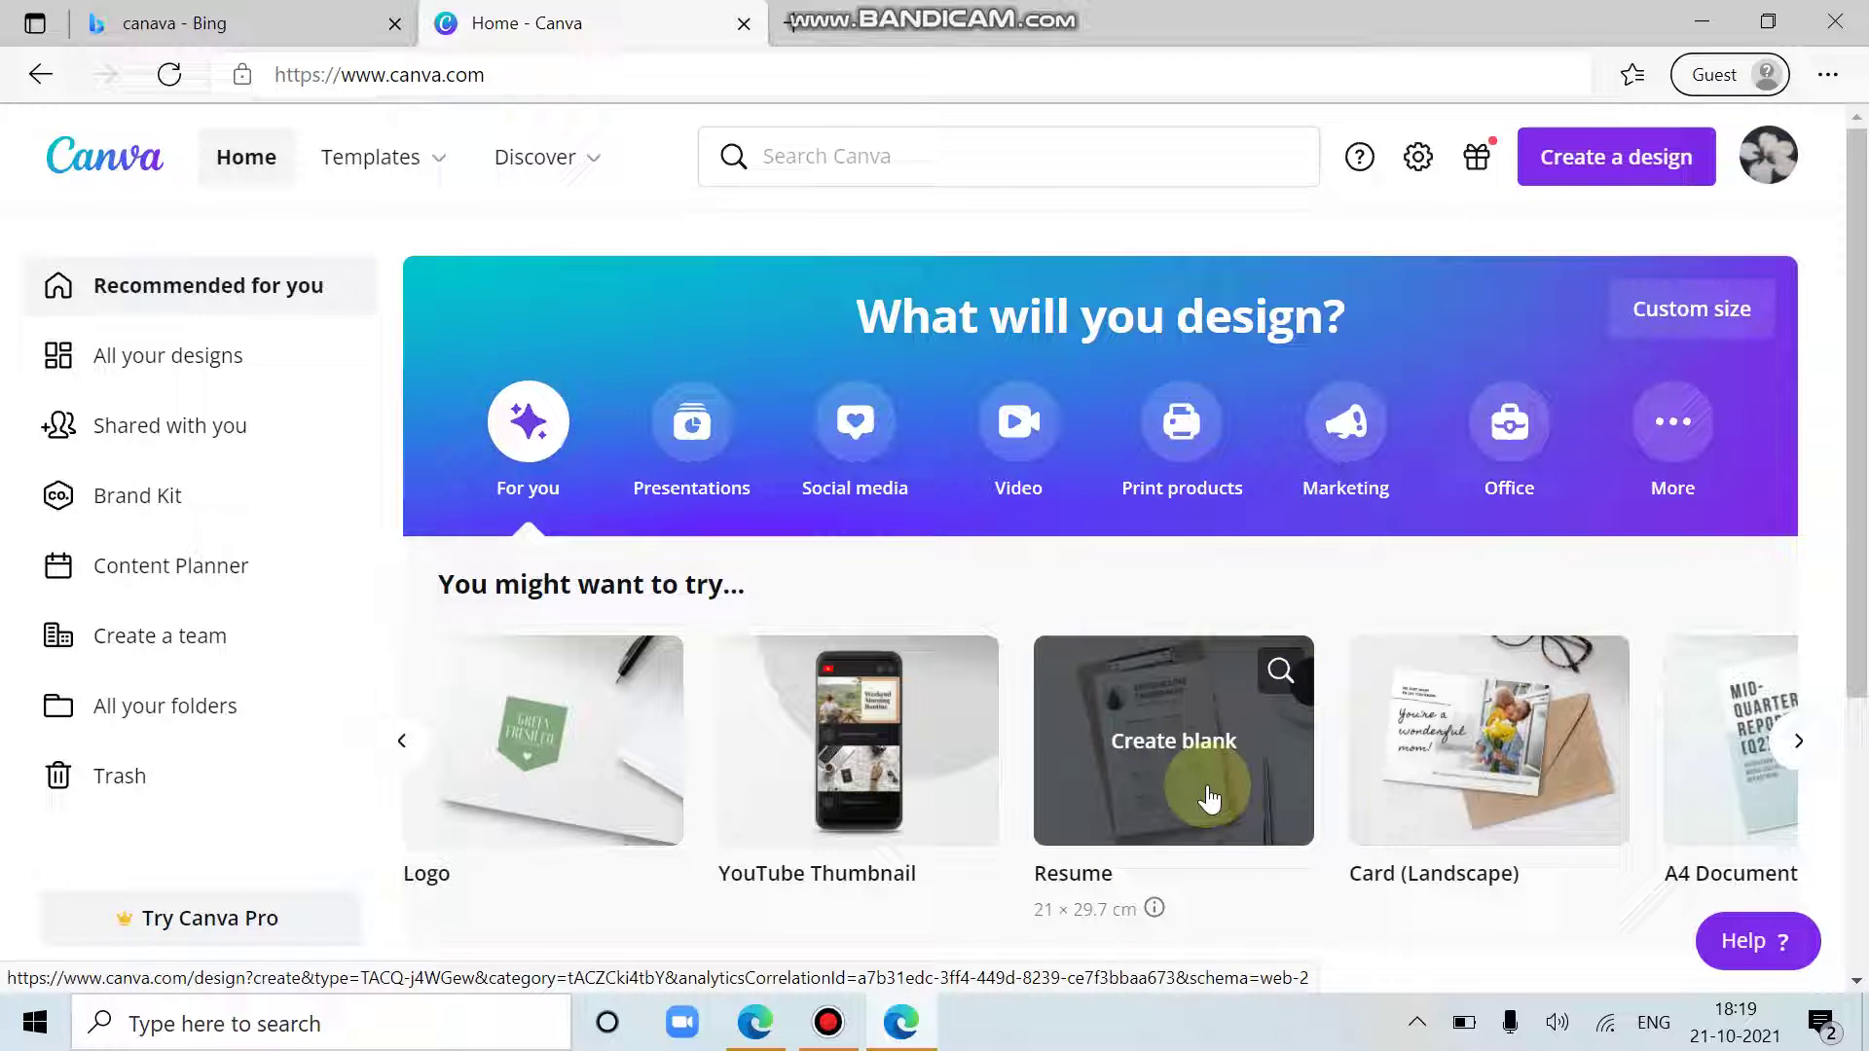
pyautogui.click(1799, 740)
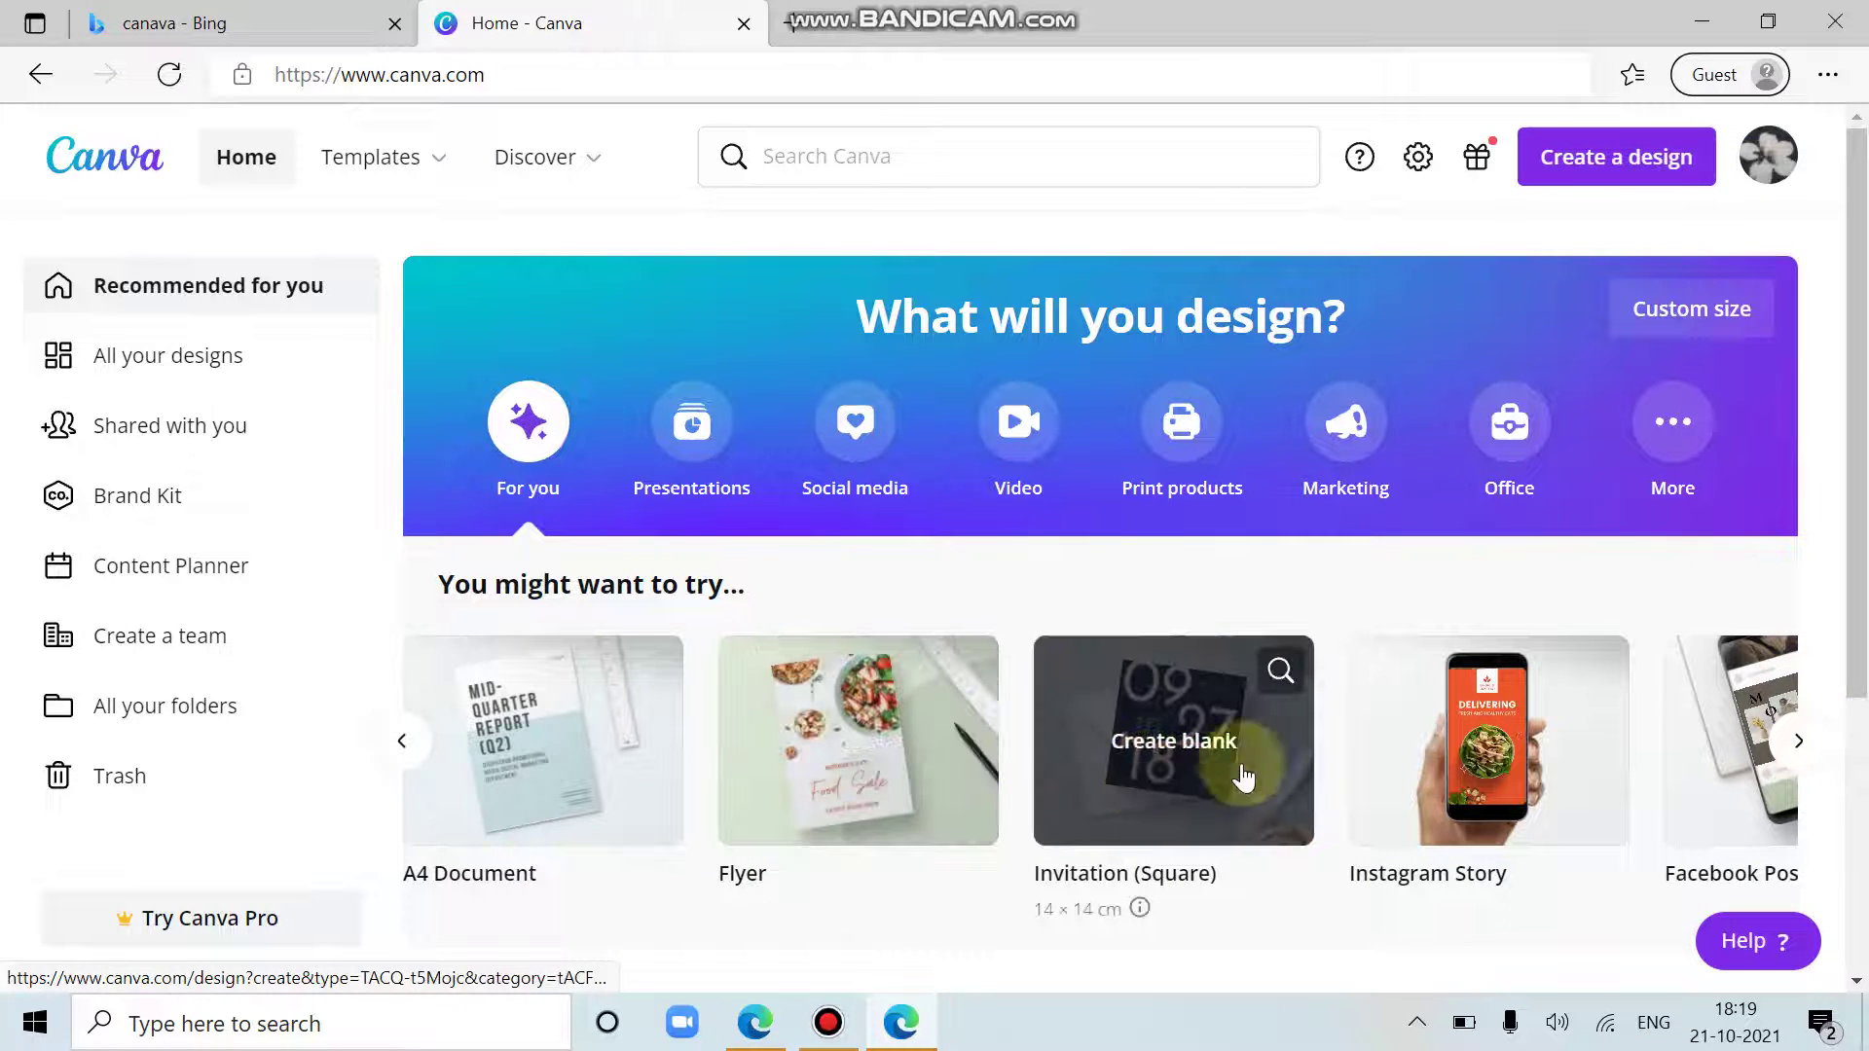
pyautogui.click(1808, 737)
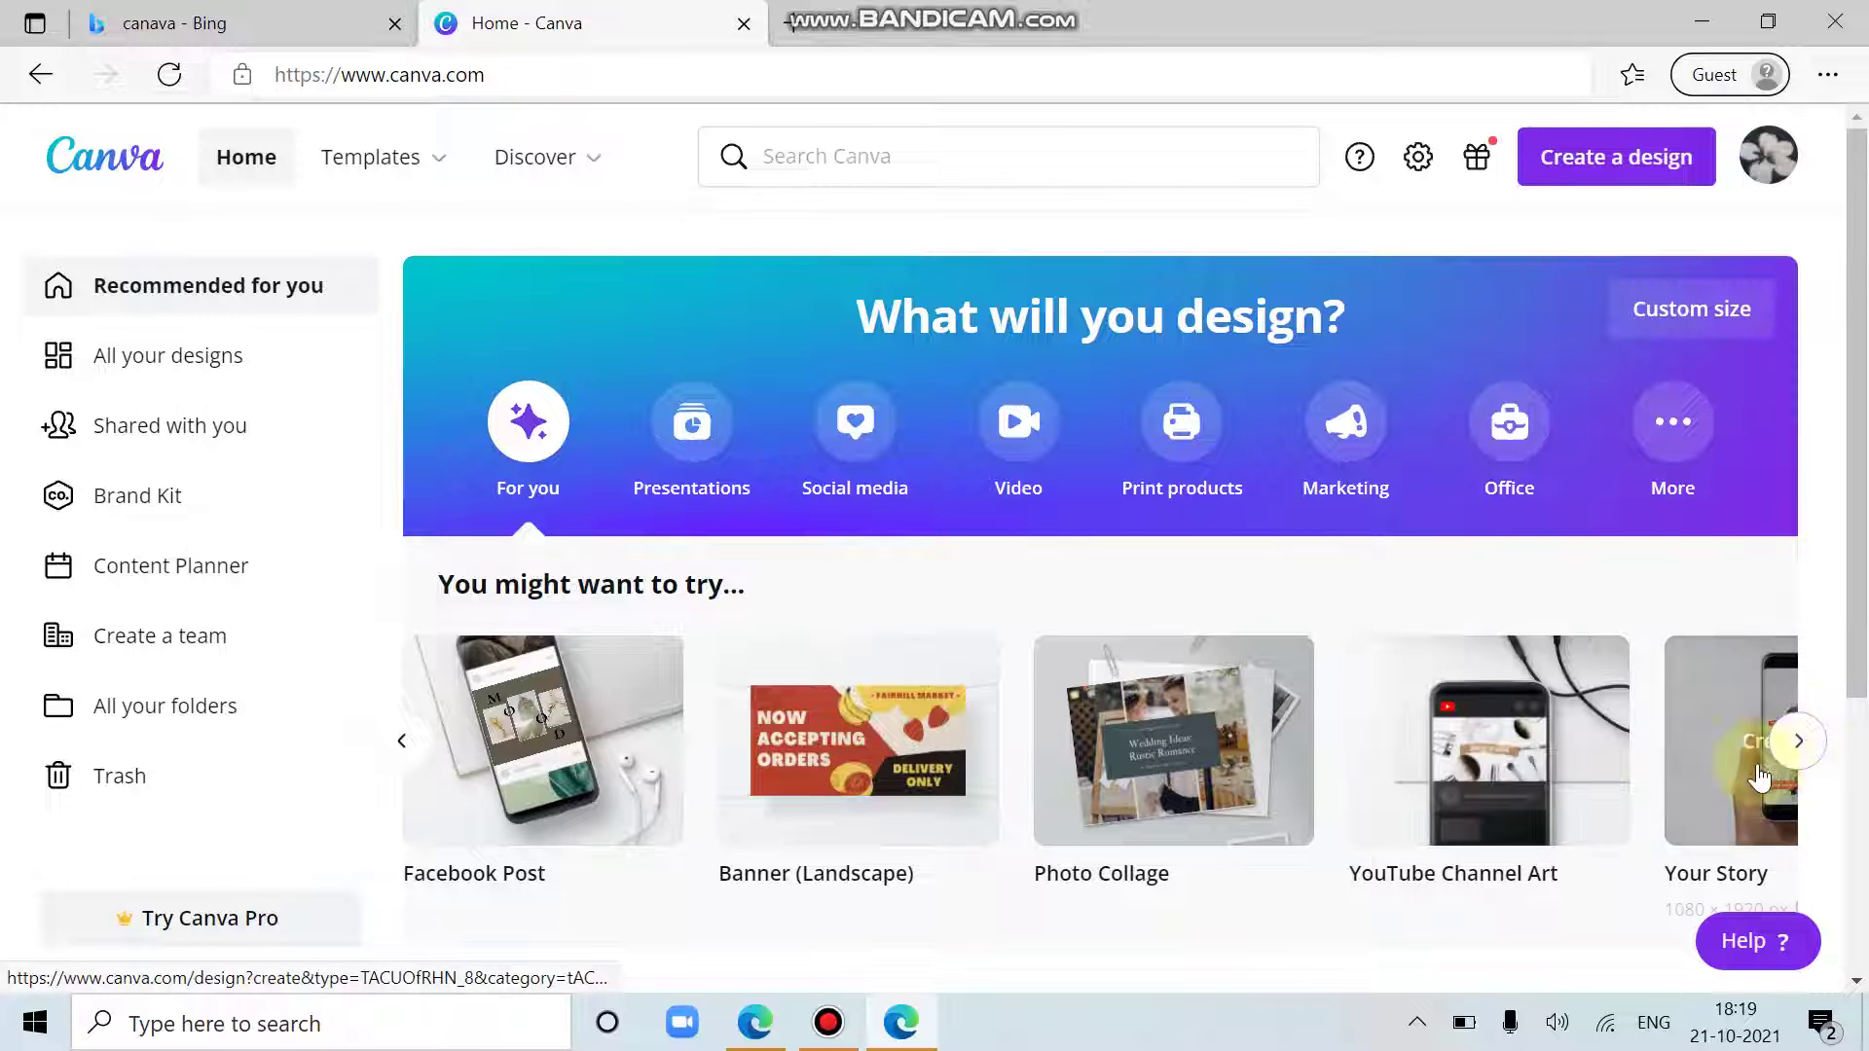
pyautogui.click(1806, 745)
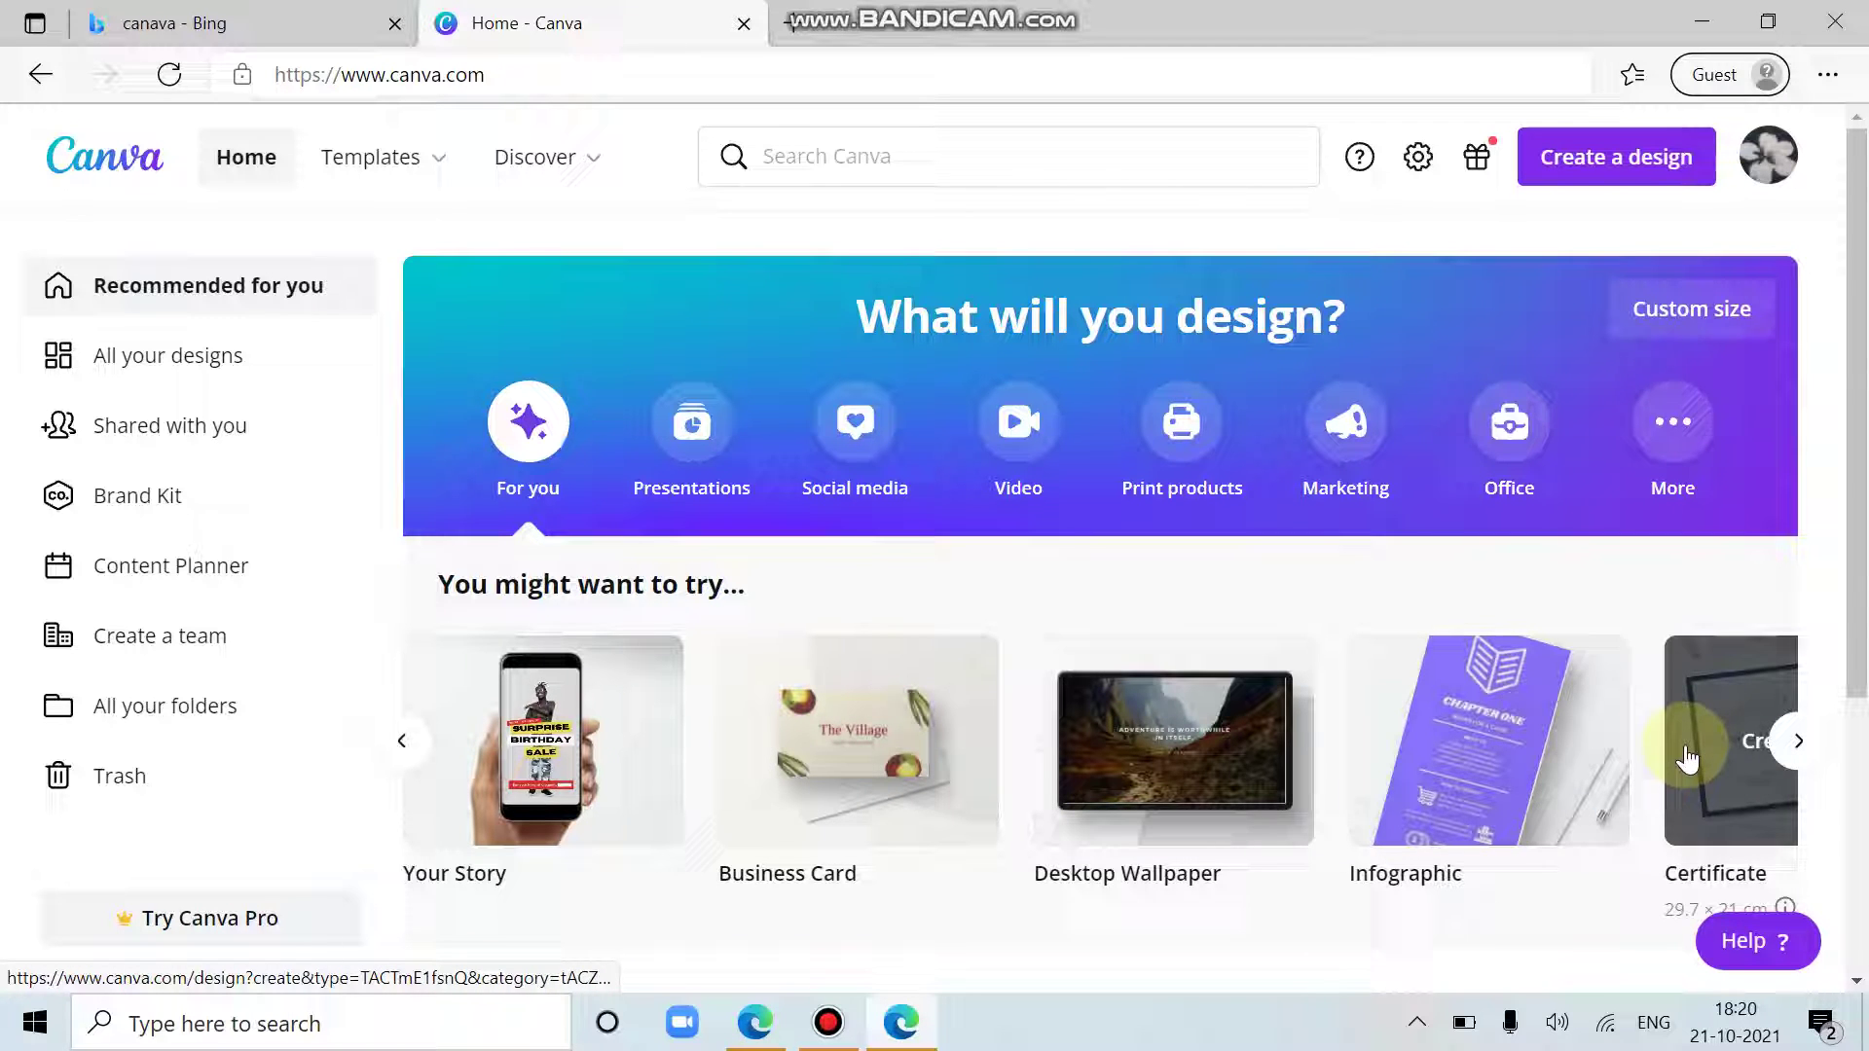
pyautogui.click(1800, 742)
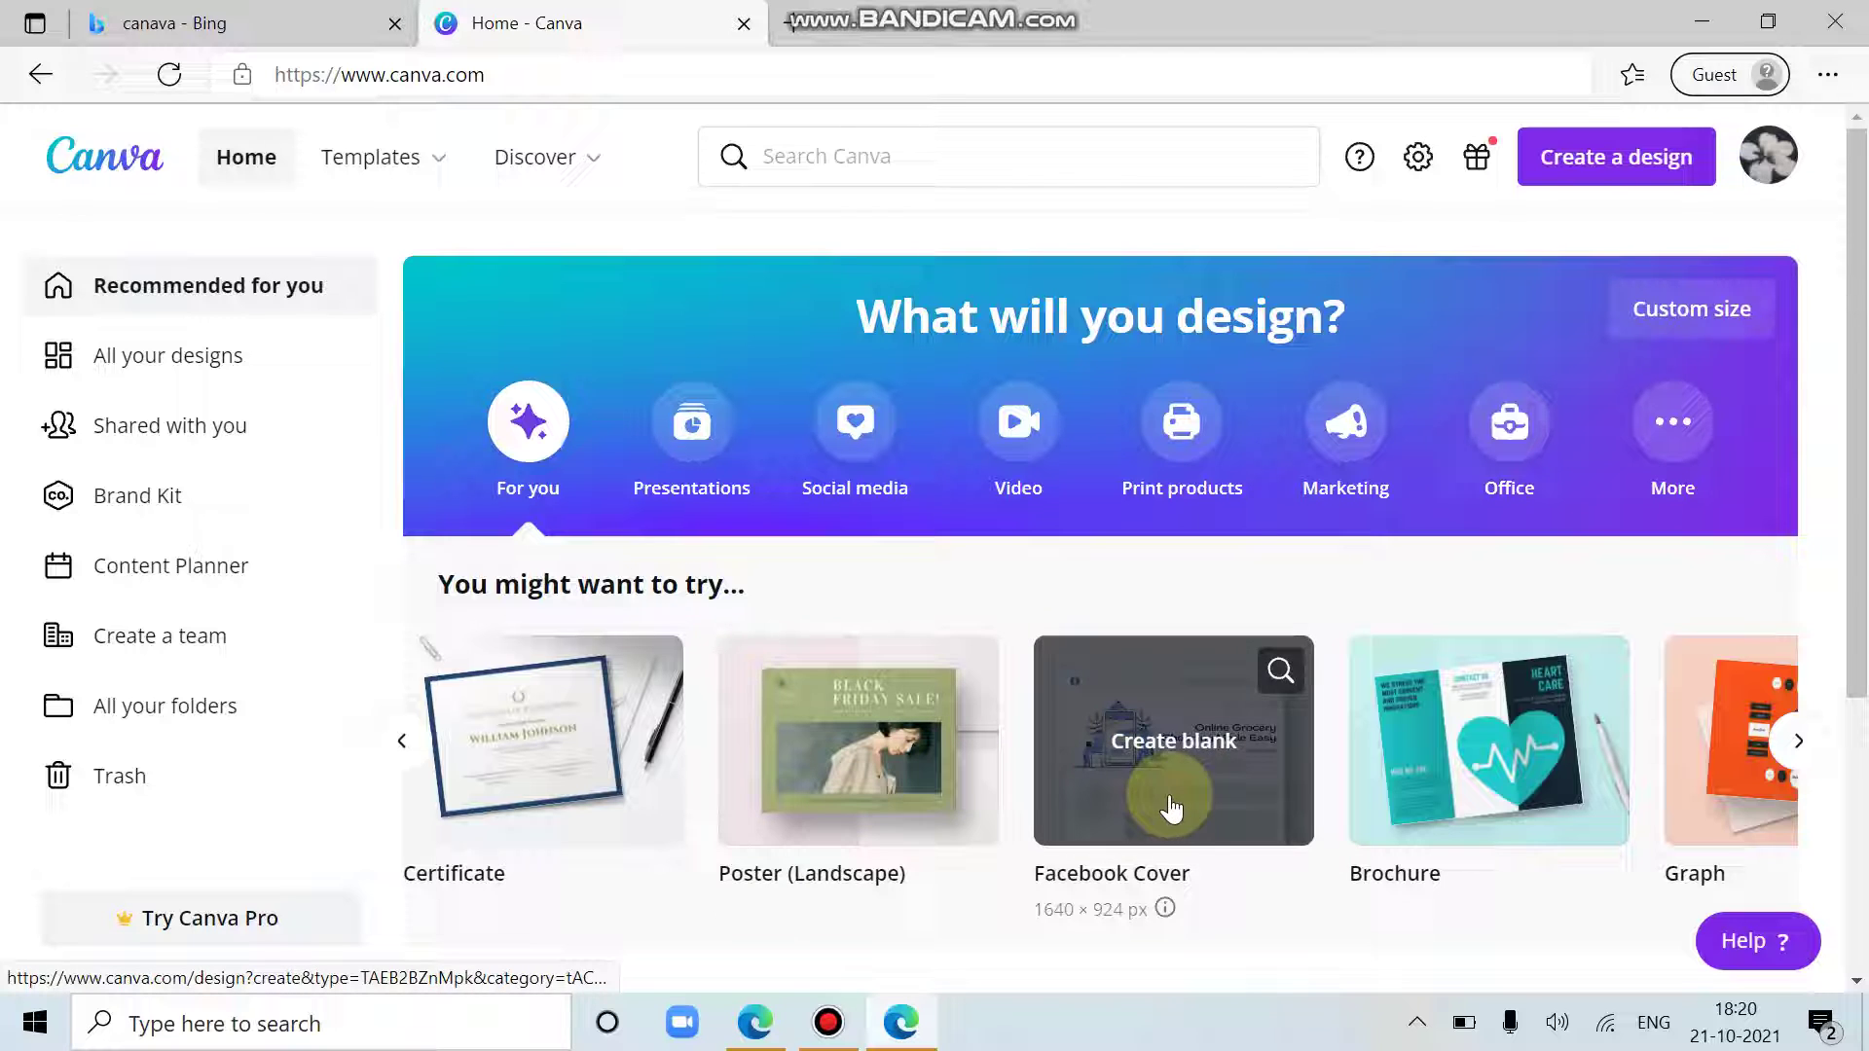
pyautogui.click(1796, 737)
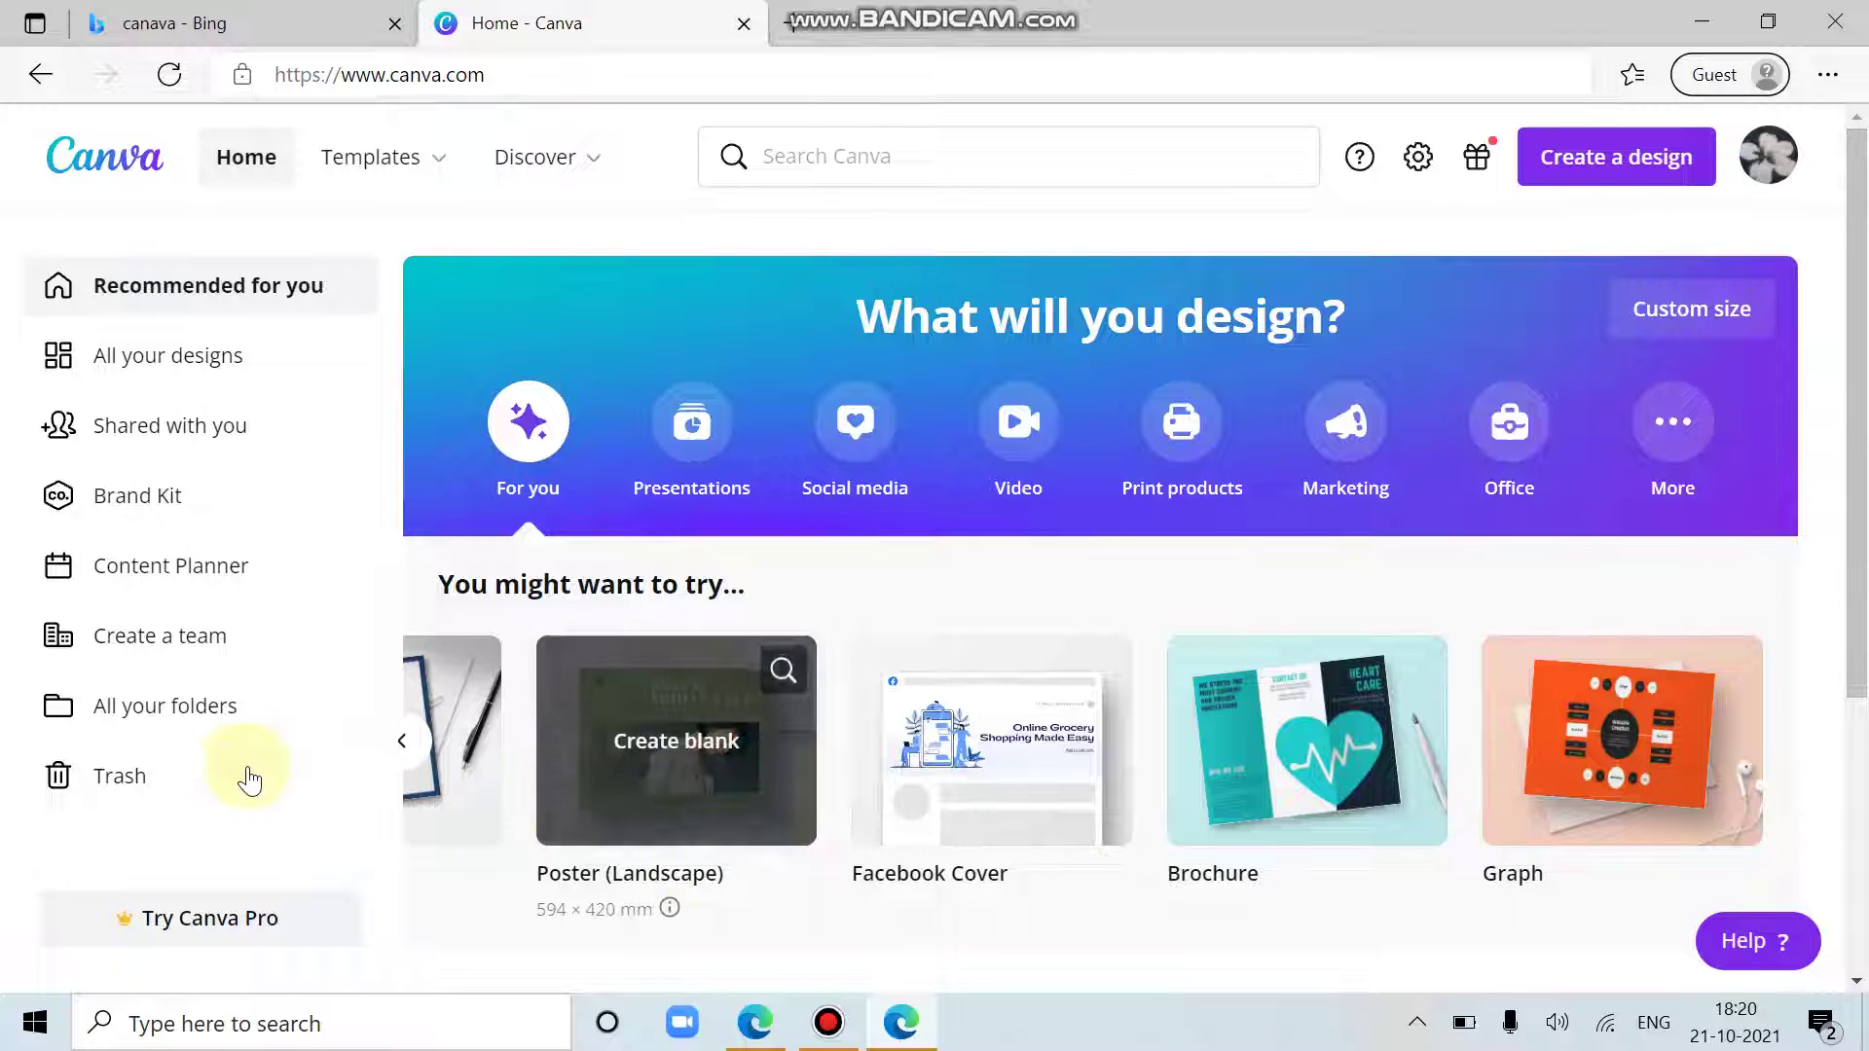
pyautogui.click(402, 742)
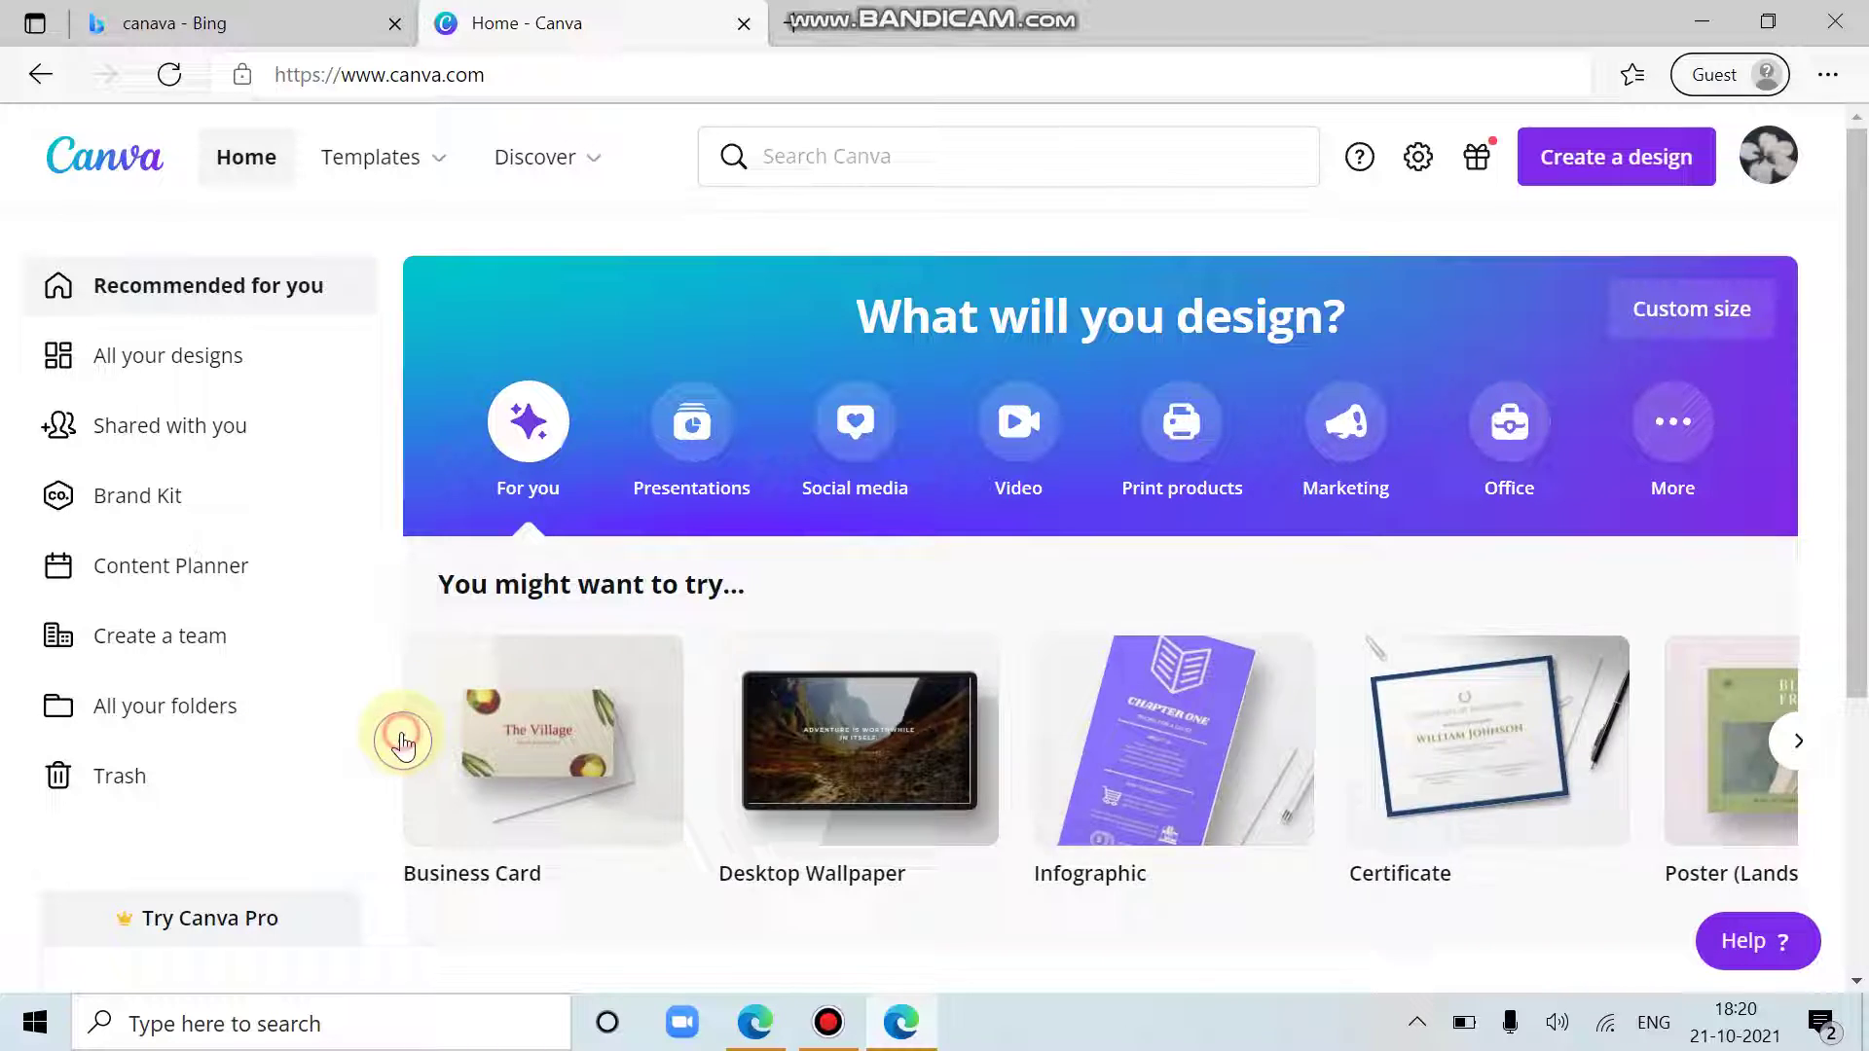
pyautogui.click(402, 743)
pyautogui.click(402, 743)
pyautogui.click(402, 743)
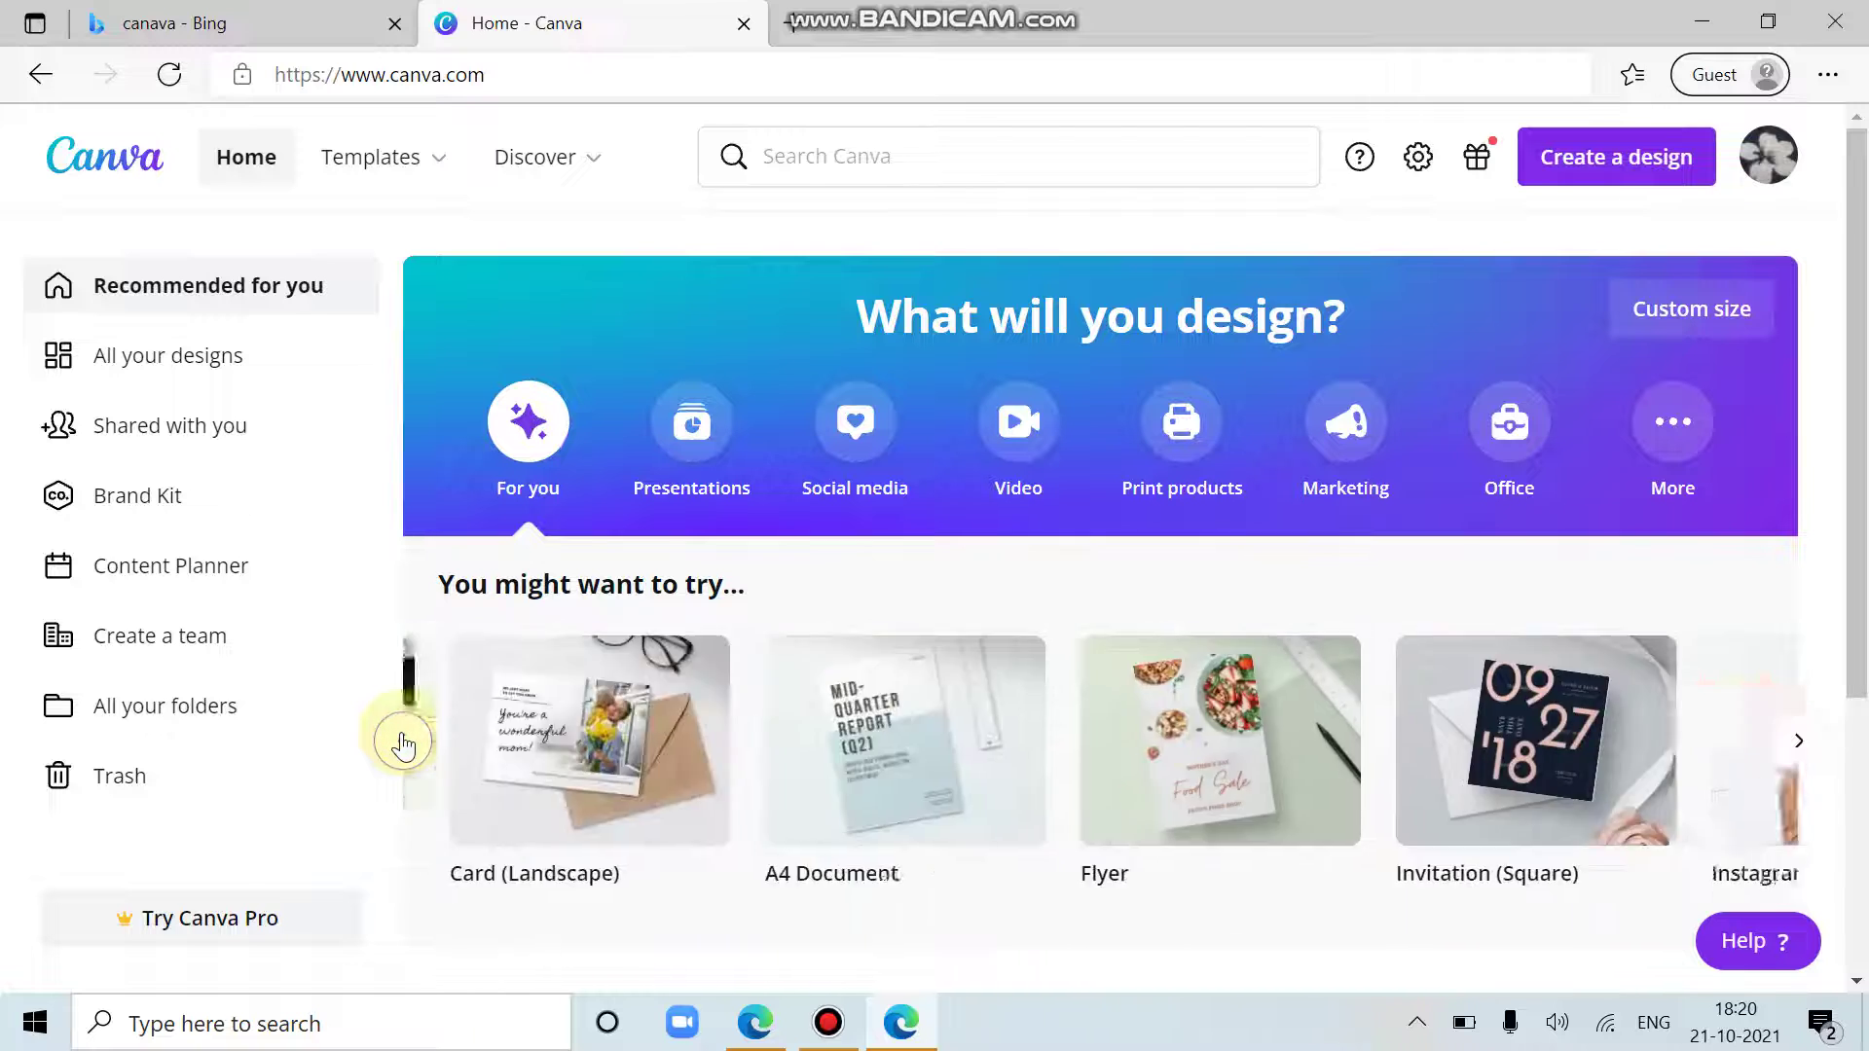
pyautogui.click(402, 742)
pyautogui.click(402, 743)
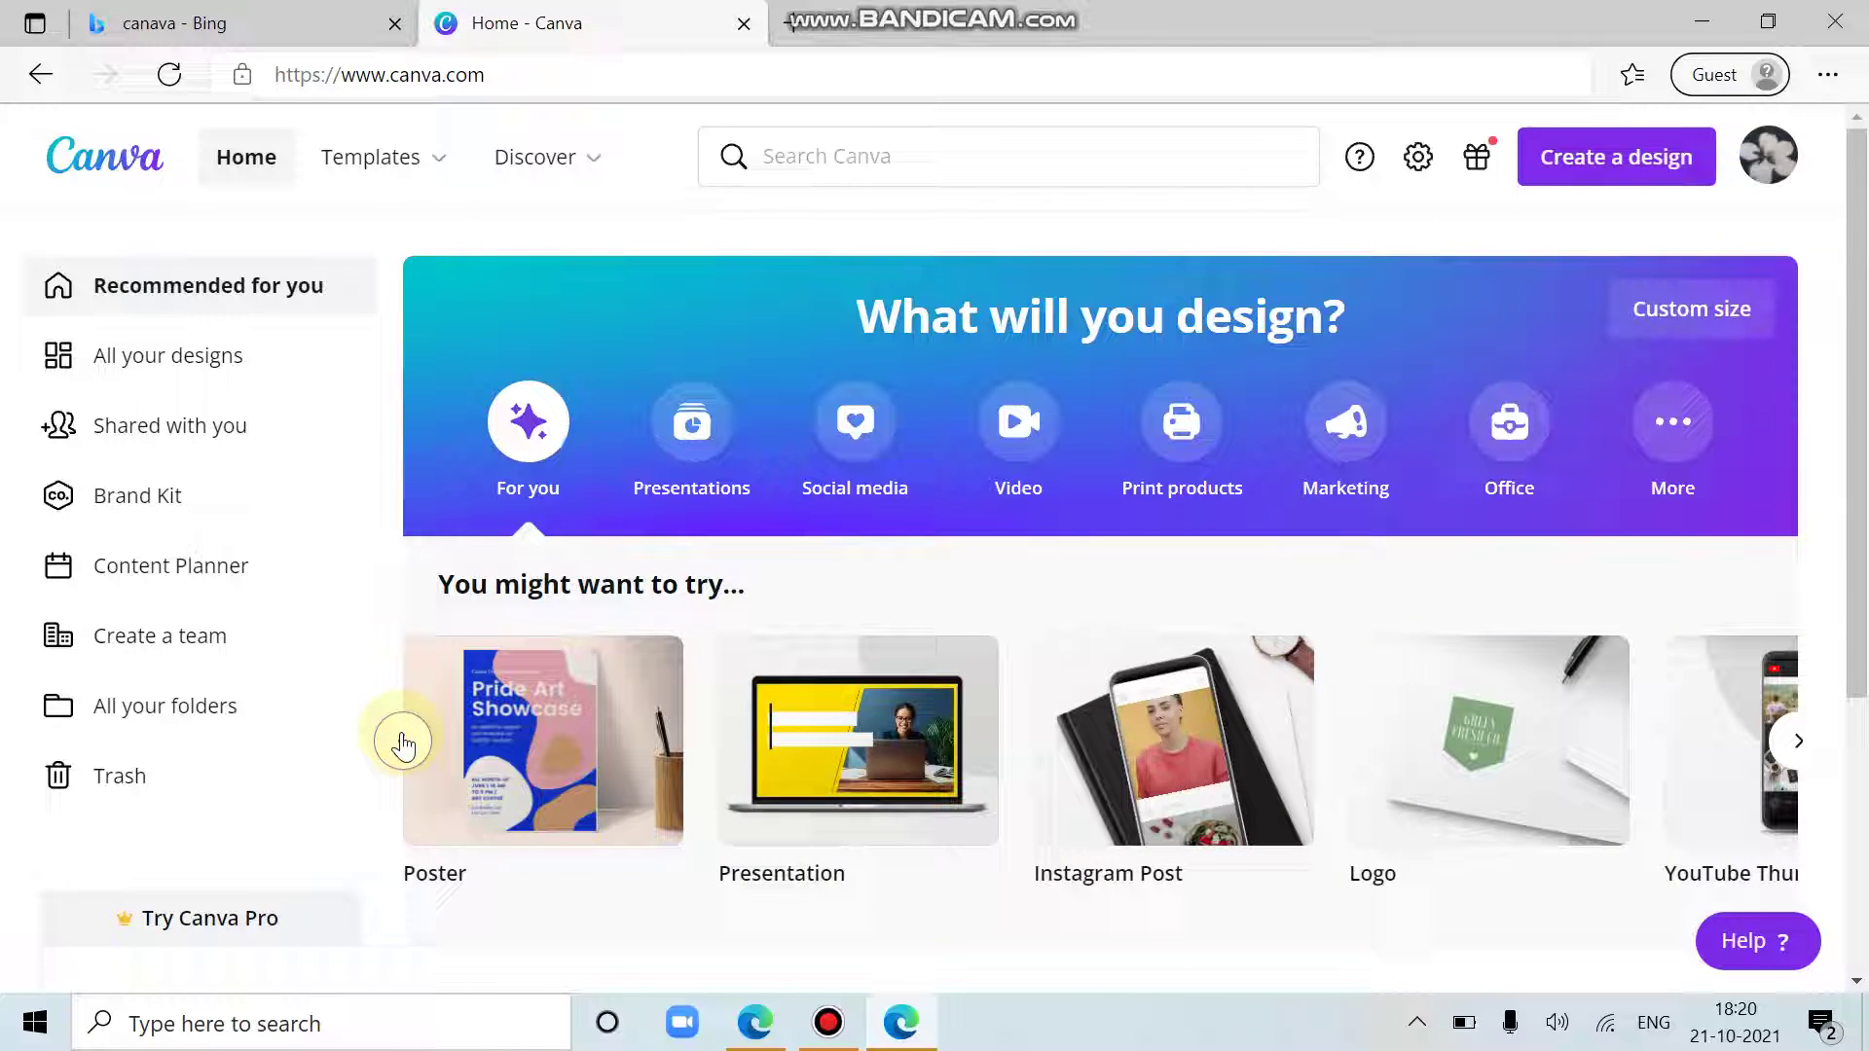
# Step: Create a blank Logo design, close the licensing help panel, and advance the tour to step 3
pyautogui.click(402, 744)
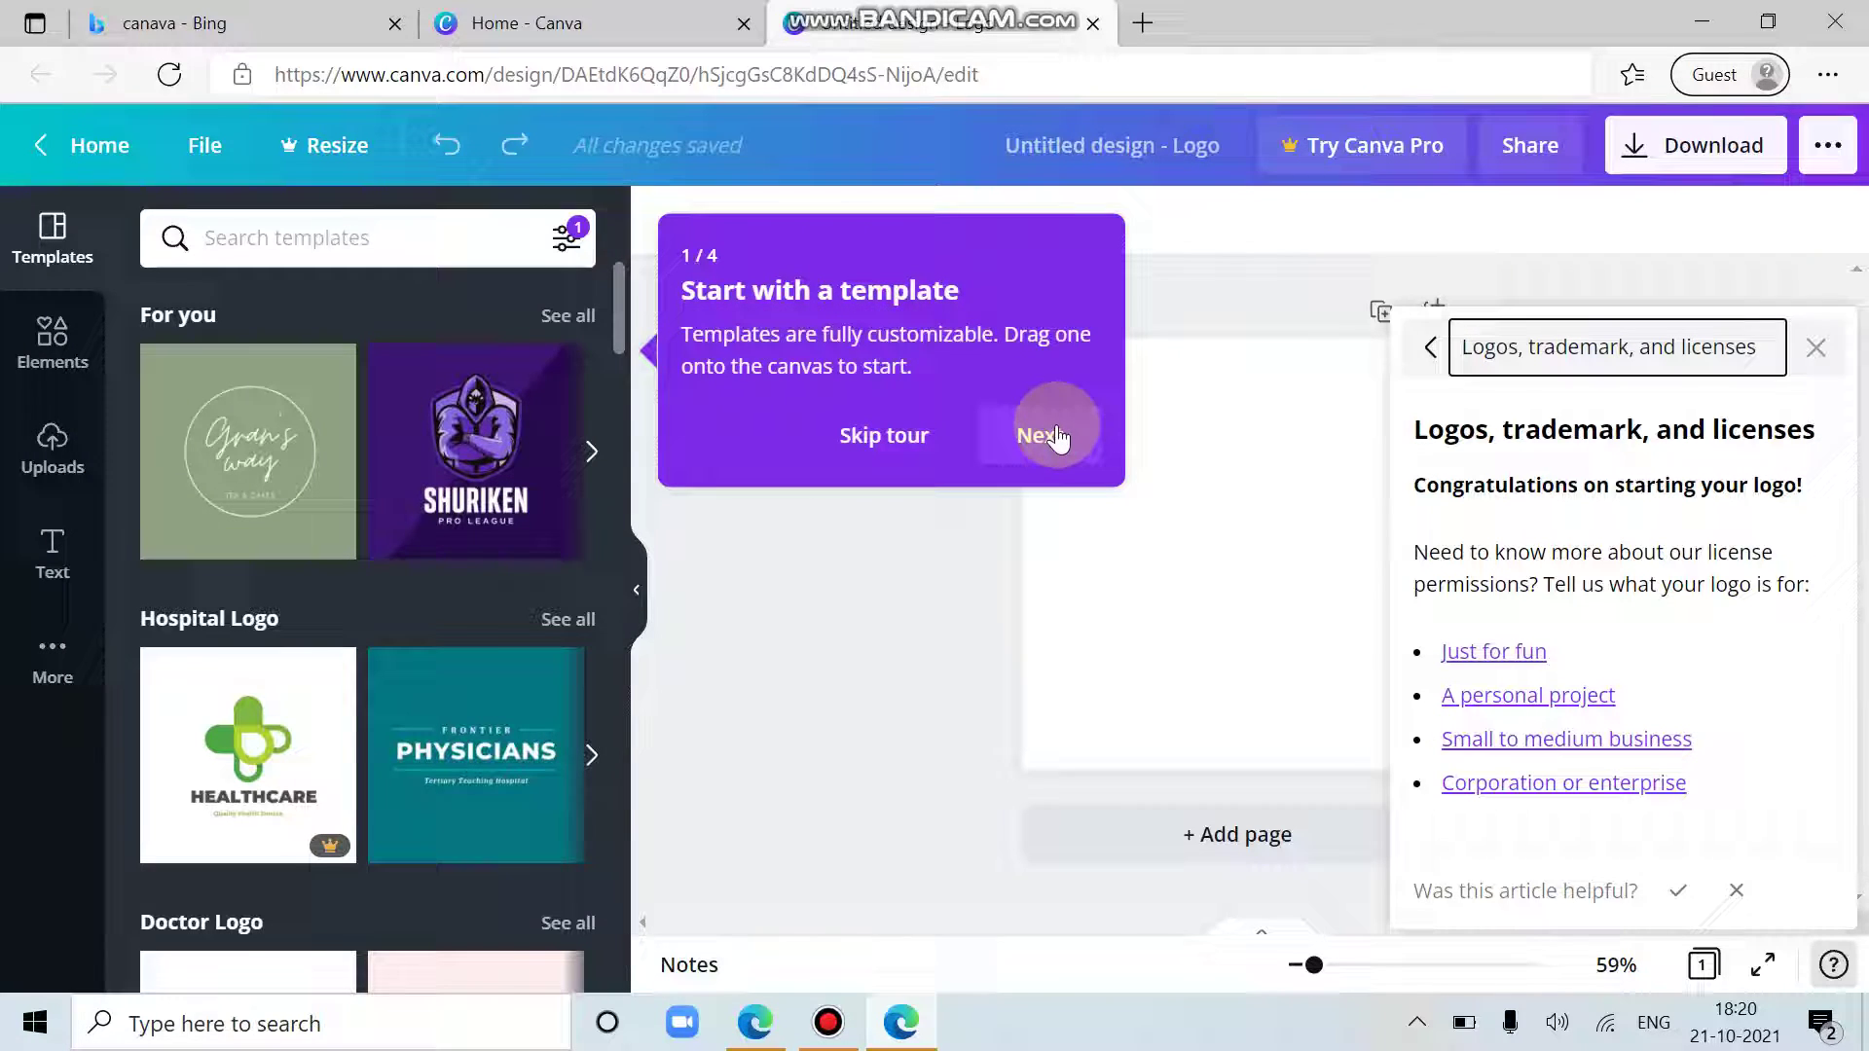
pyautogui.click(1812, 352)
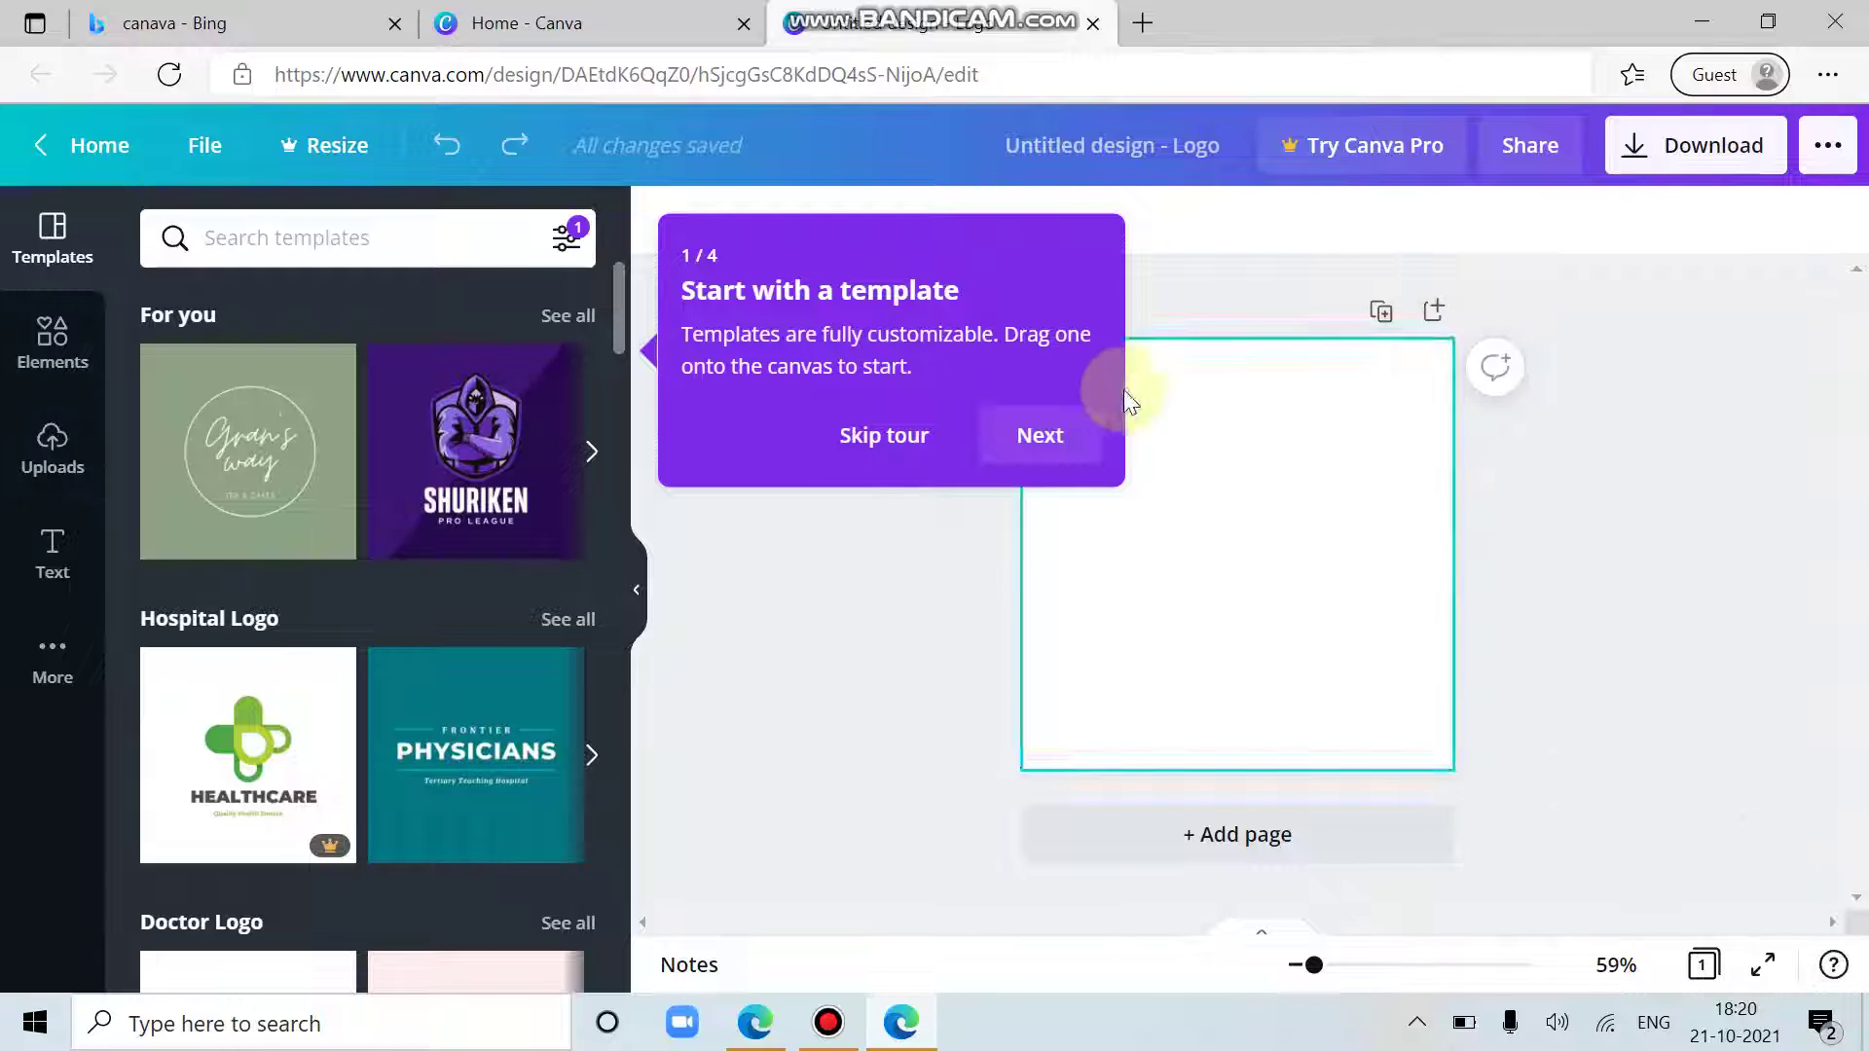
pyautogui.click(1034, 432)
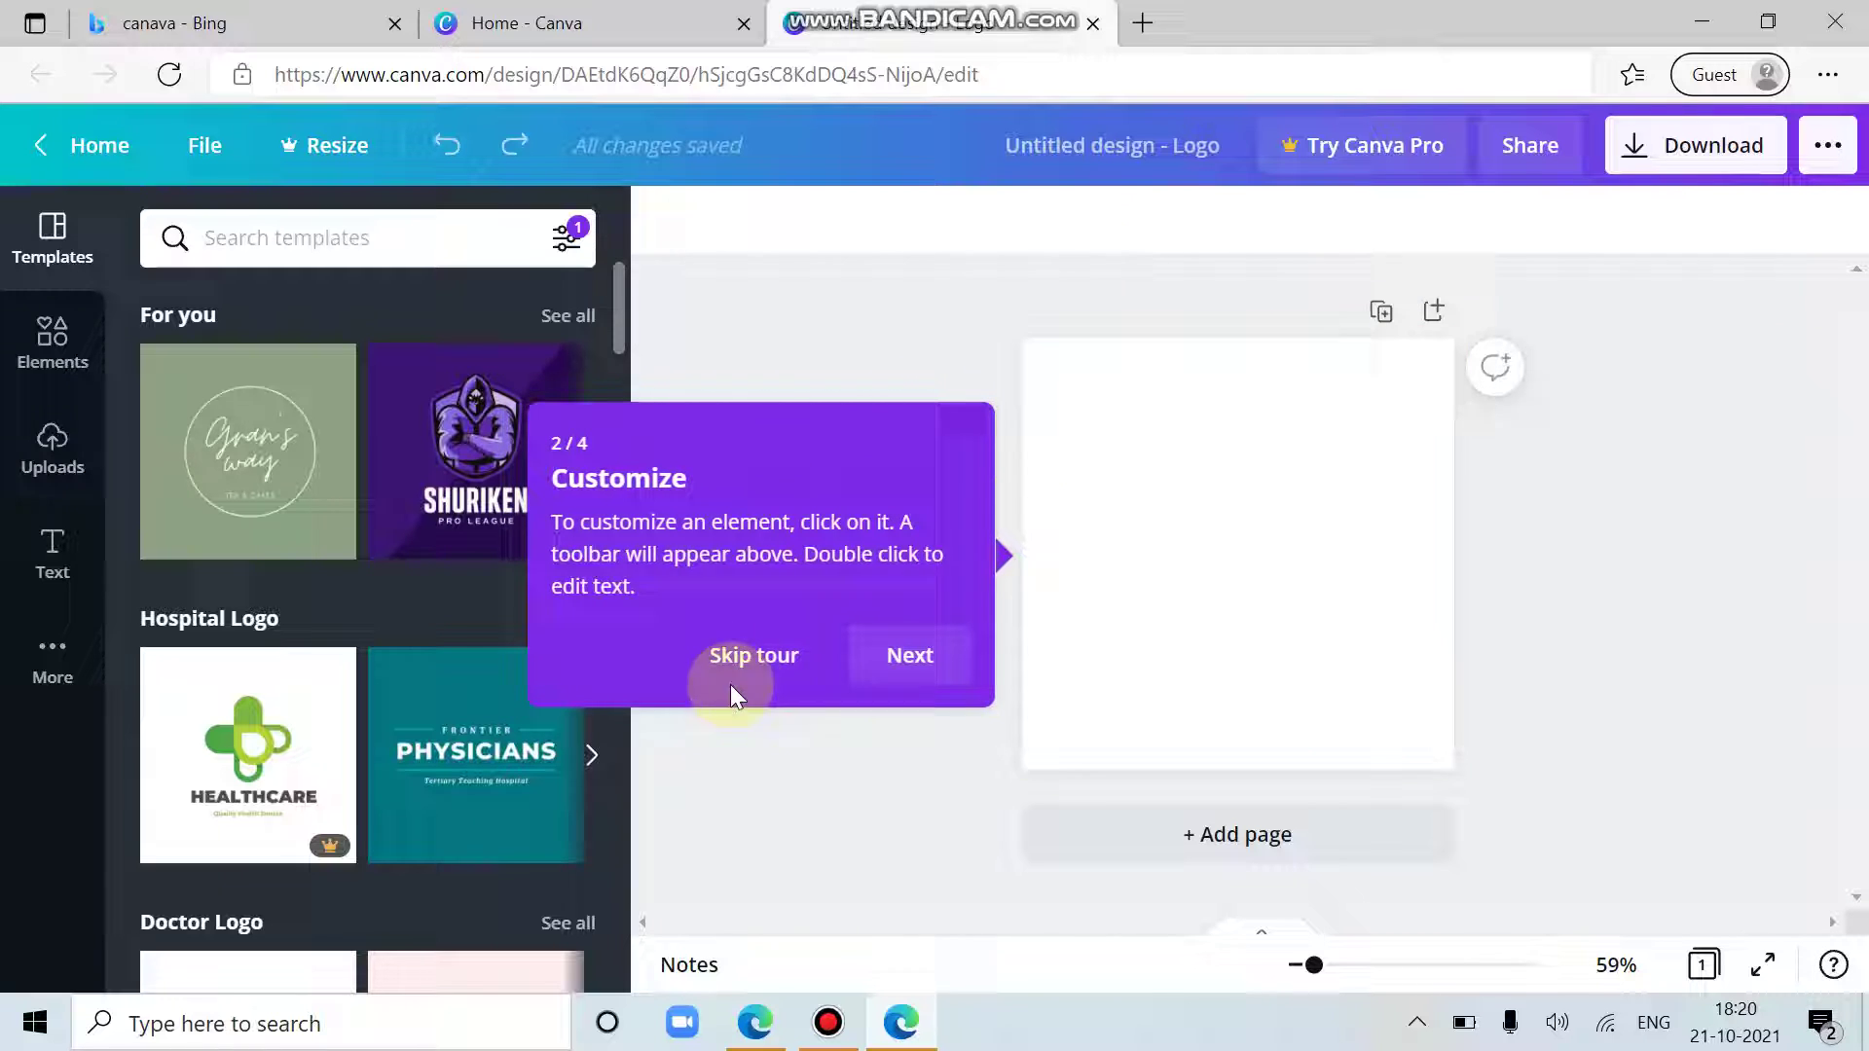
pyautogui.click(906, 652)
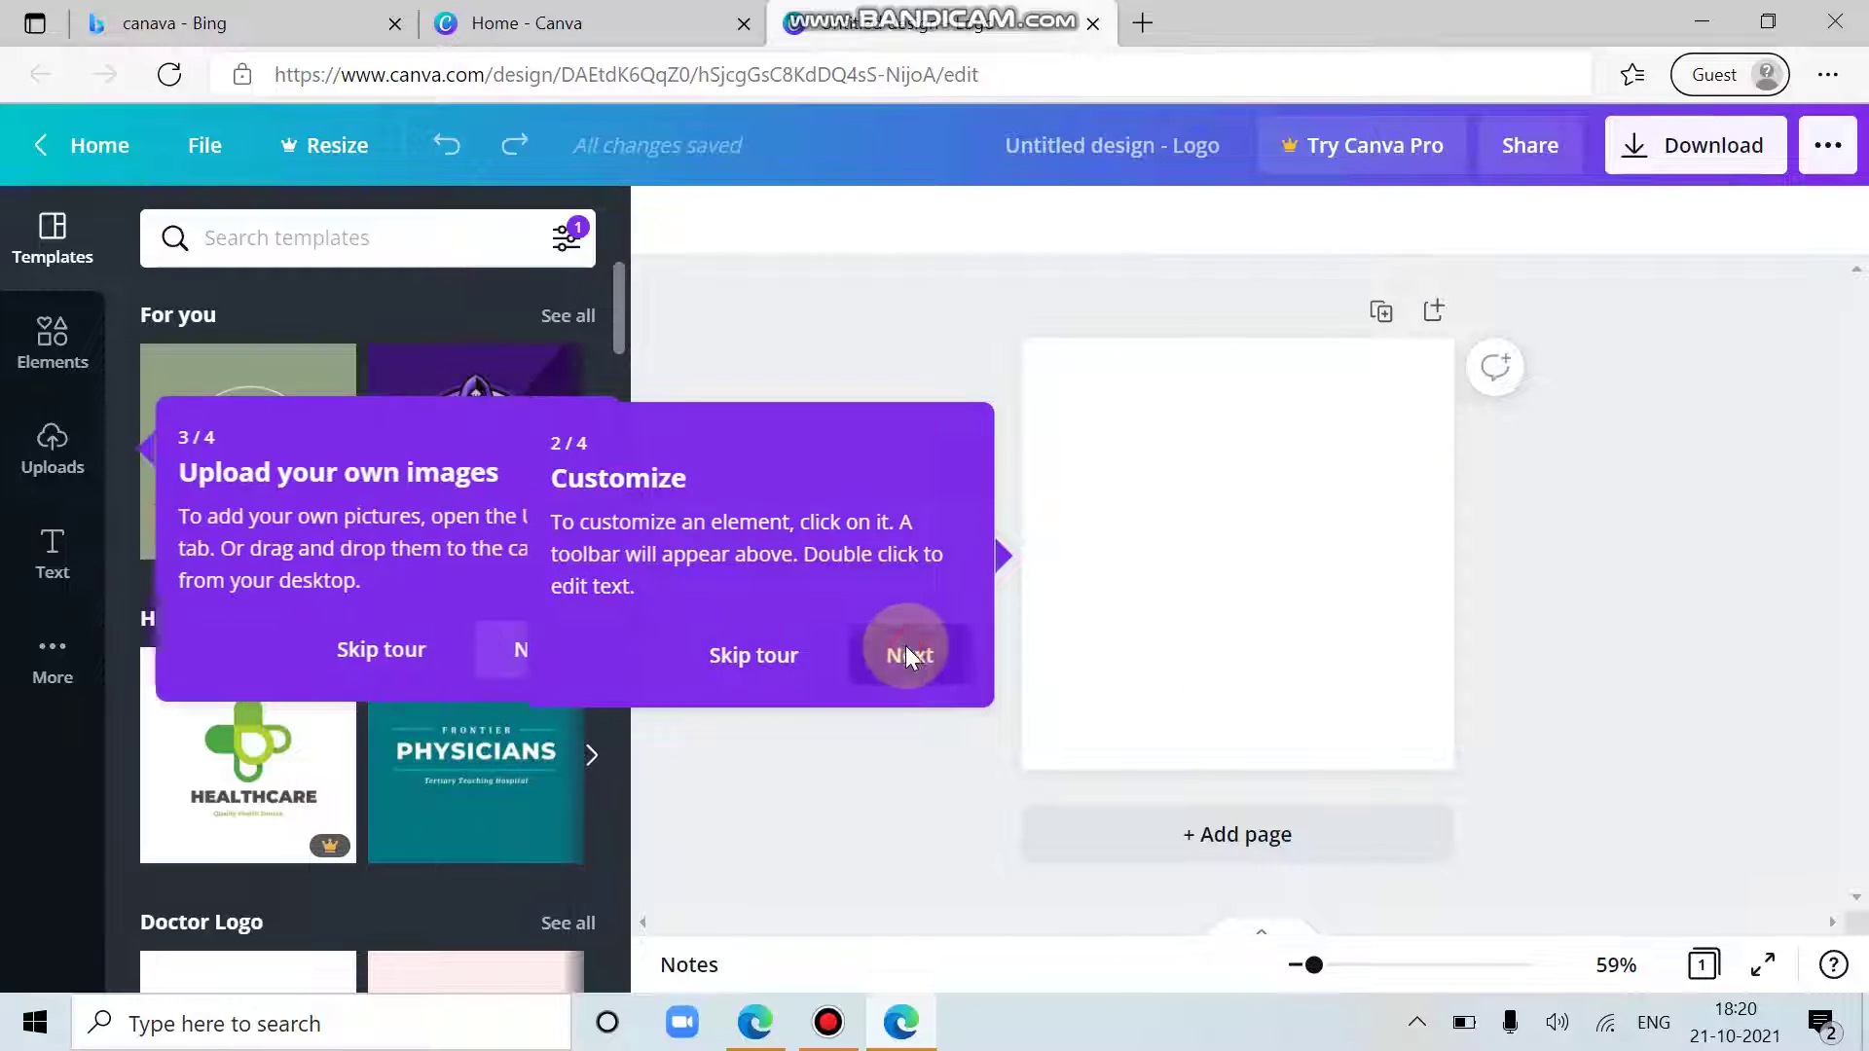
# Step: Finish the tour and apply the purple Shuriken Pro League logo template
pyautogui.click(507, 650)
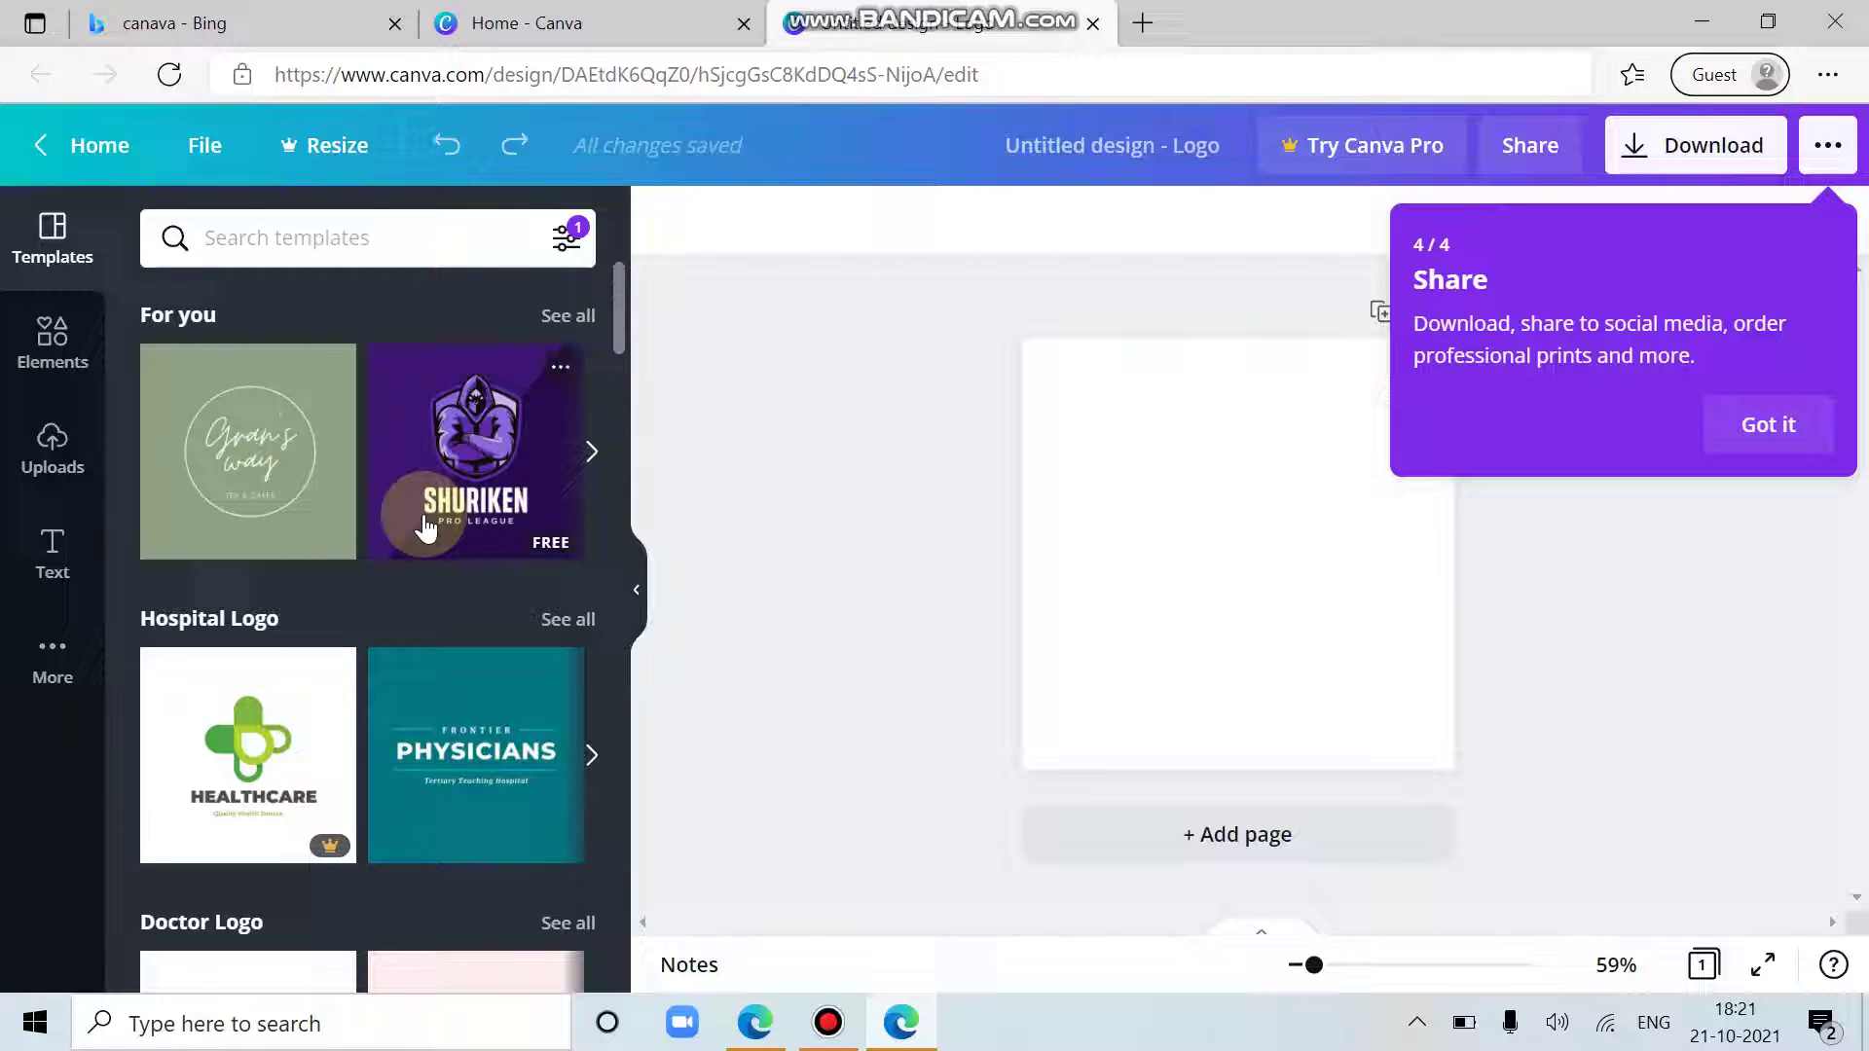
pyautogui.click(448, 447)
pyautogui.click(1172, 671)
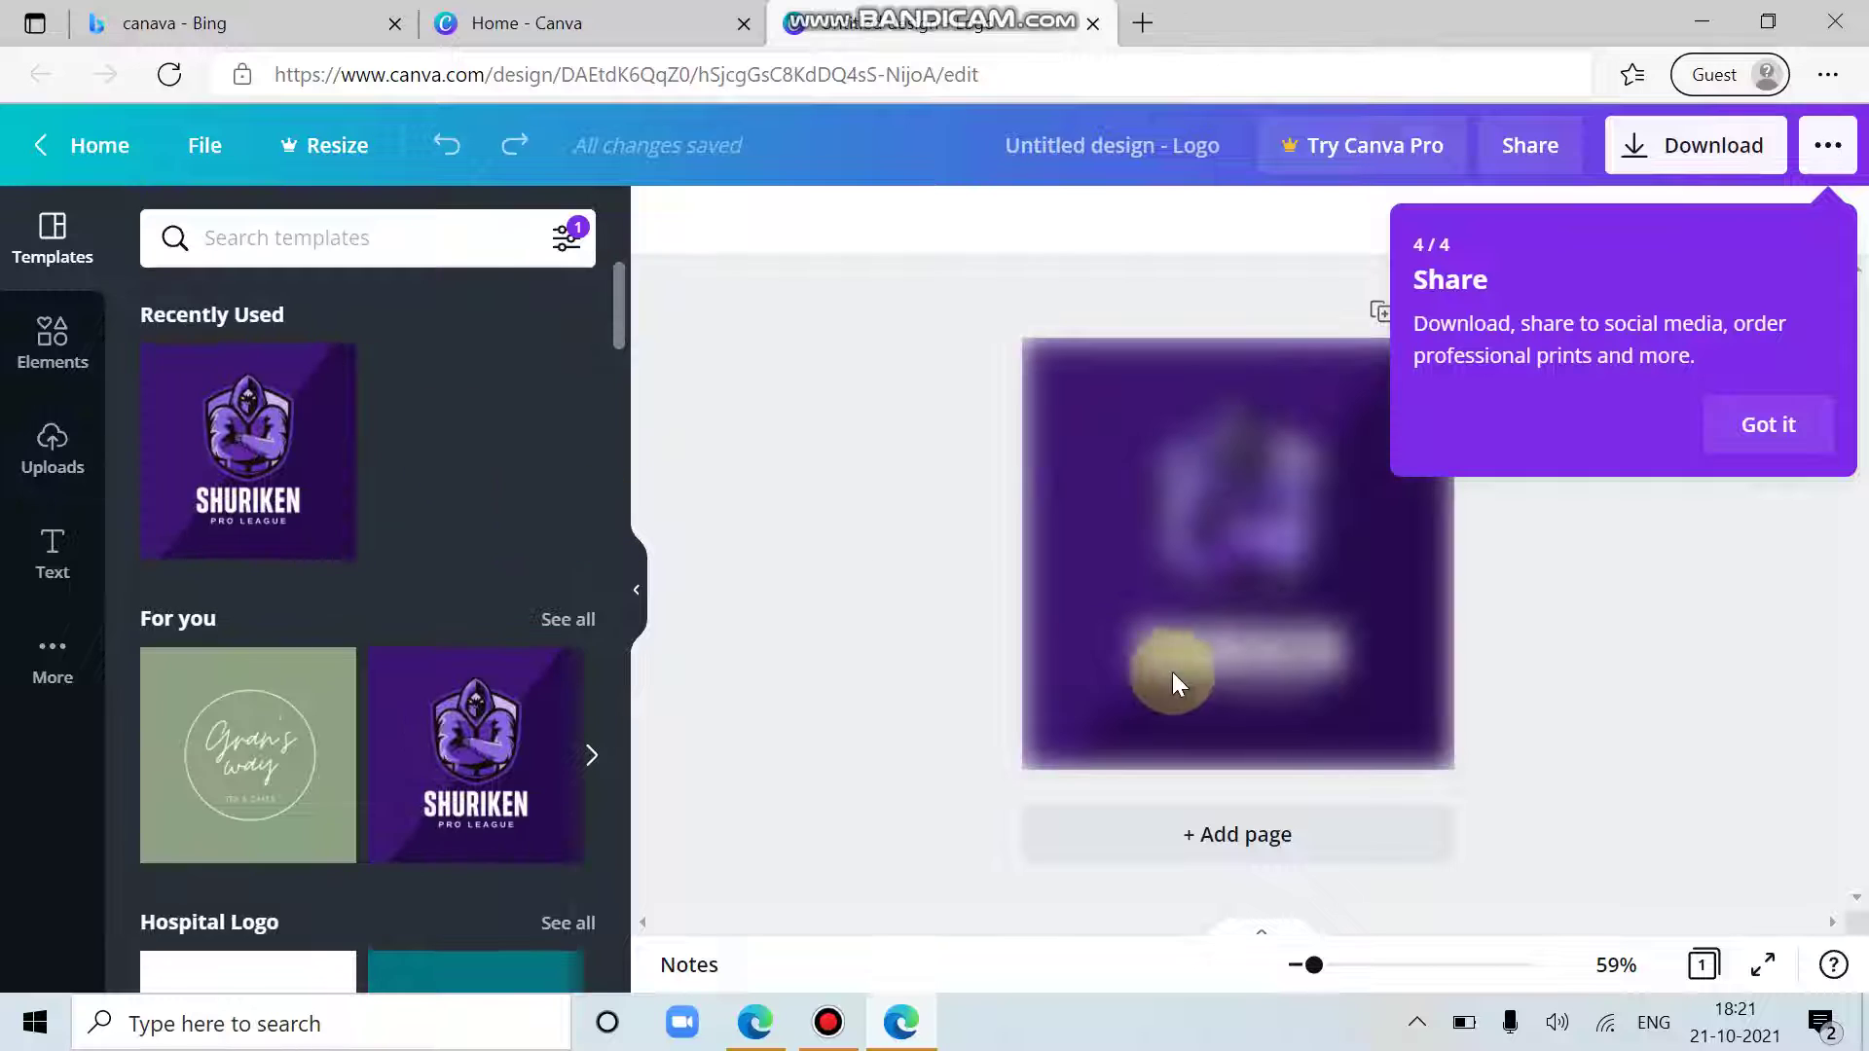
# Step: Select the hooded-figure graphic for cropping and show the Uploads panel
pyautogui.click(839, 391)
pyautogui.click(1152, 512)
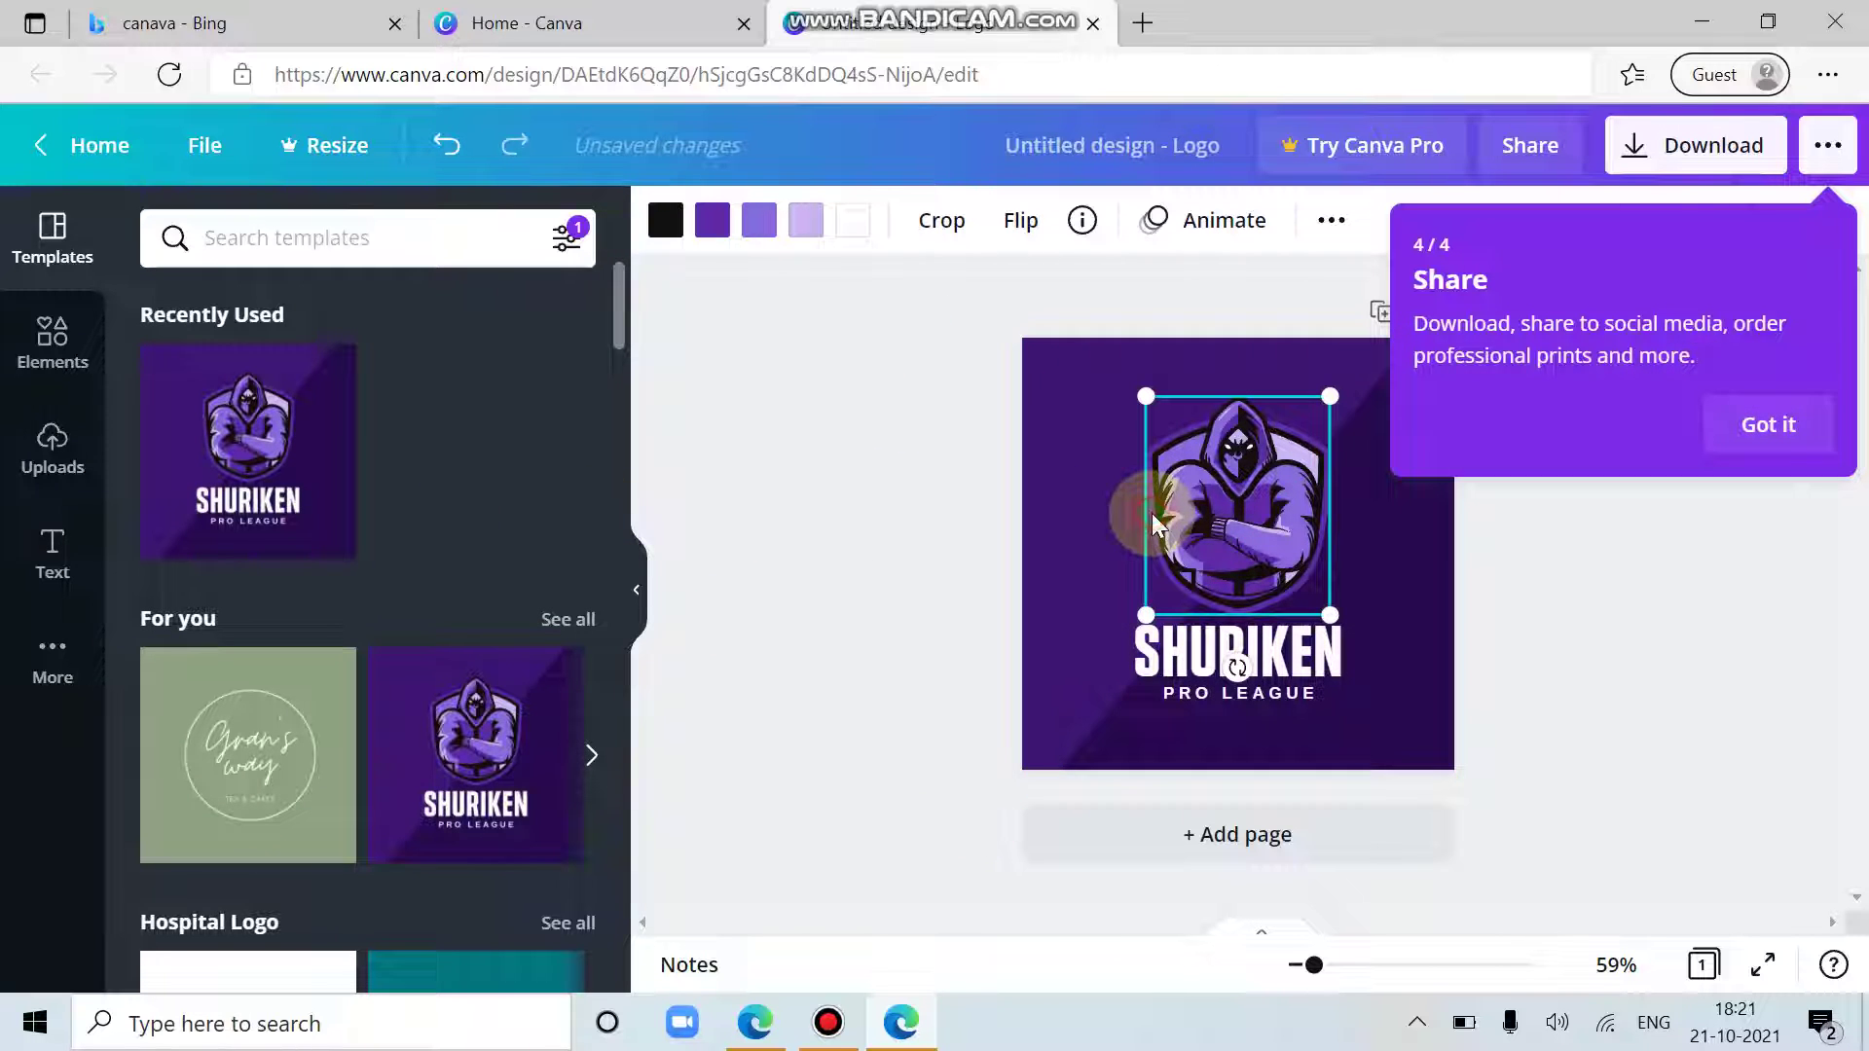
pyautogui.doubleClick(1240, 506)
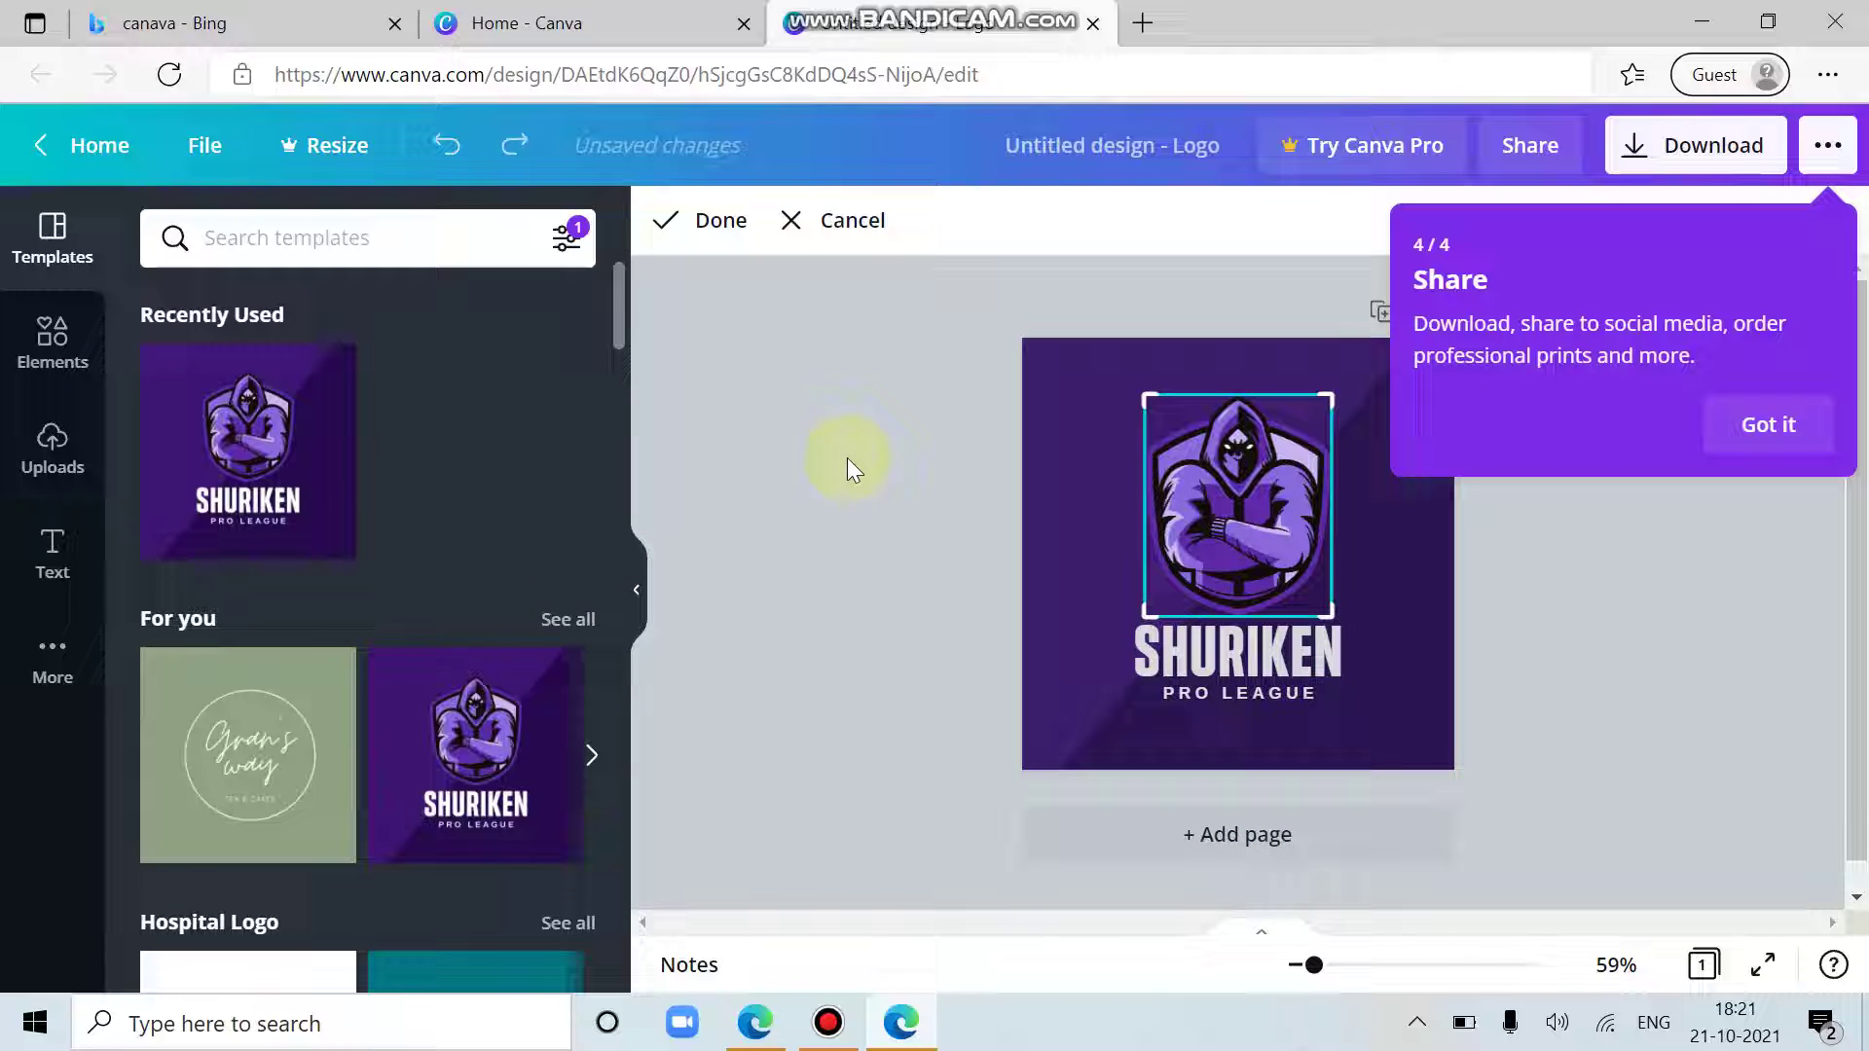
pyautogui.click(64, 457)
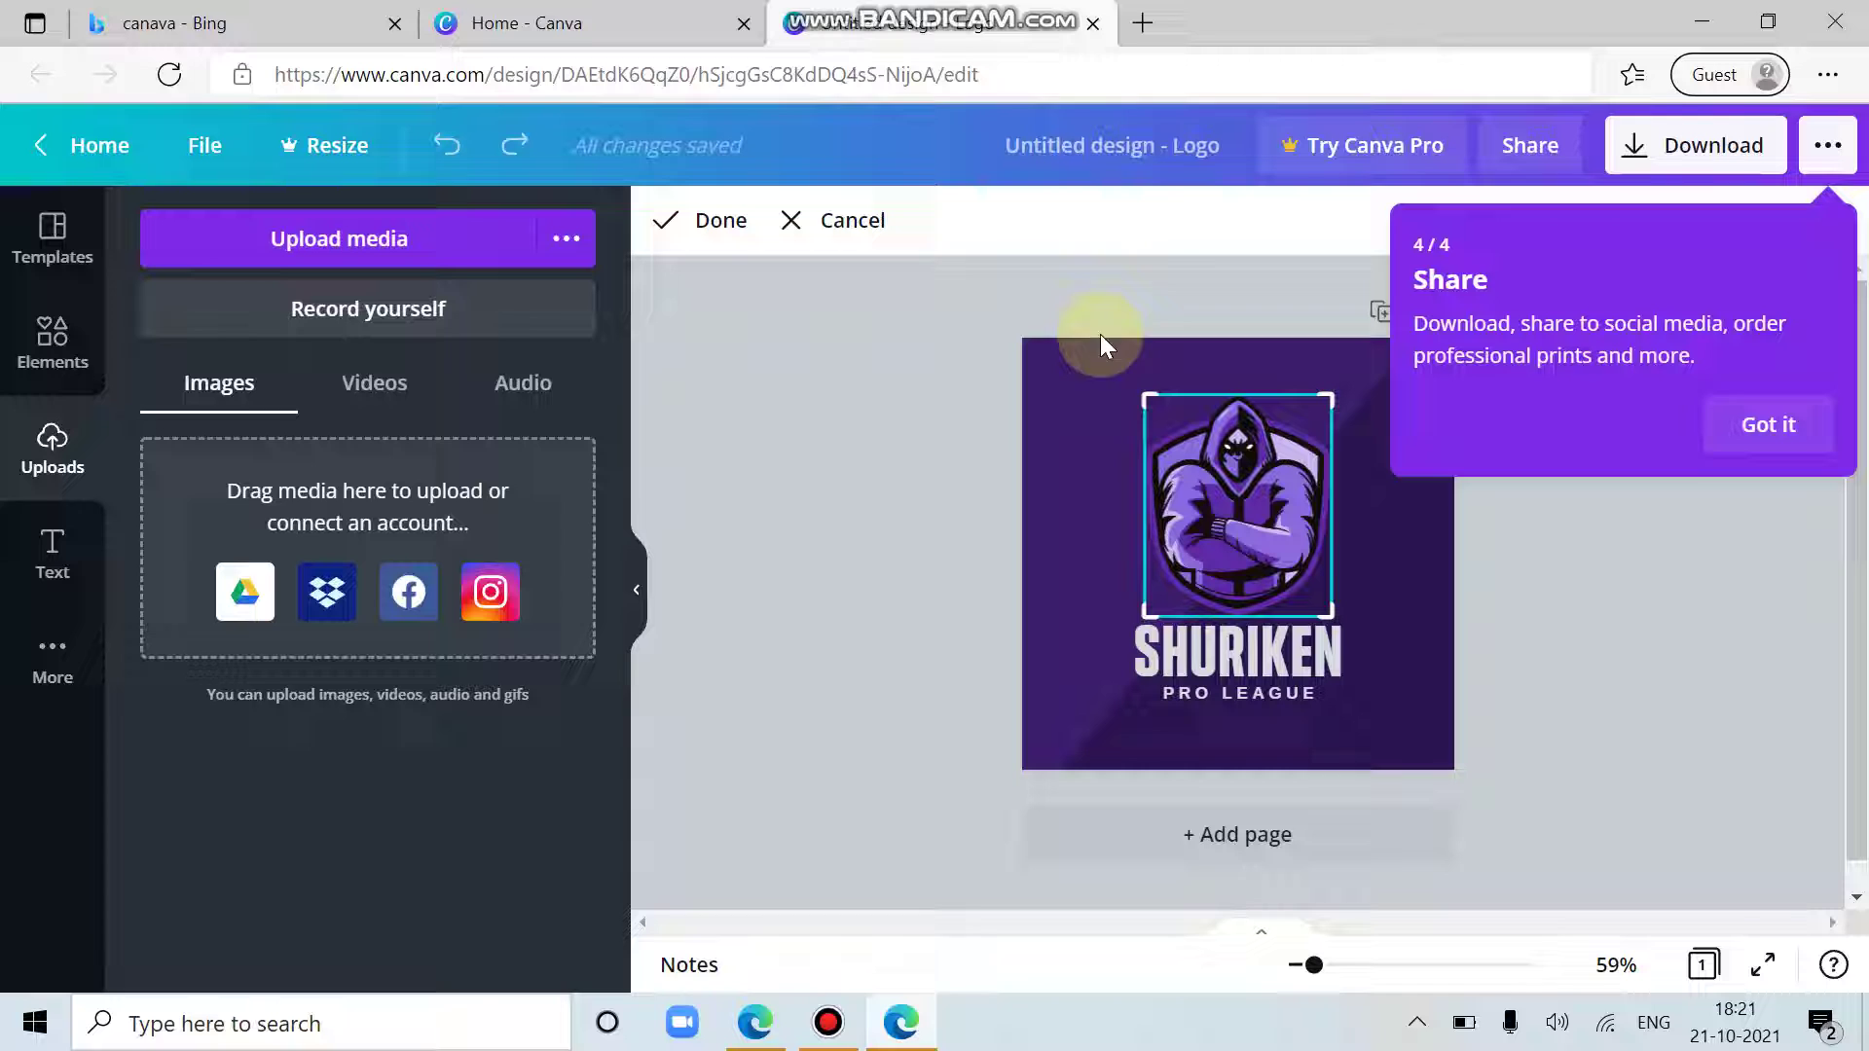
# Step: Search Bing Images for 'books' in a new tab and open the bookshelf-head picture
pyautogui.click(1139, 22)
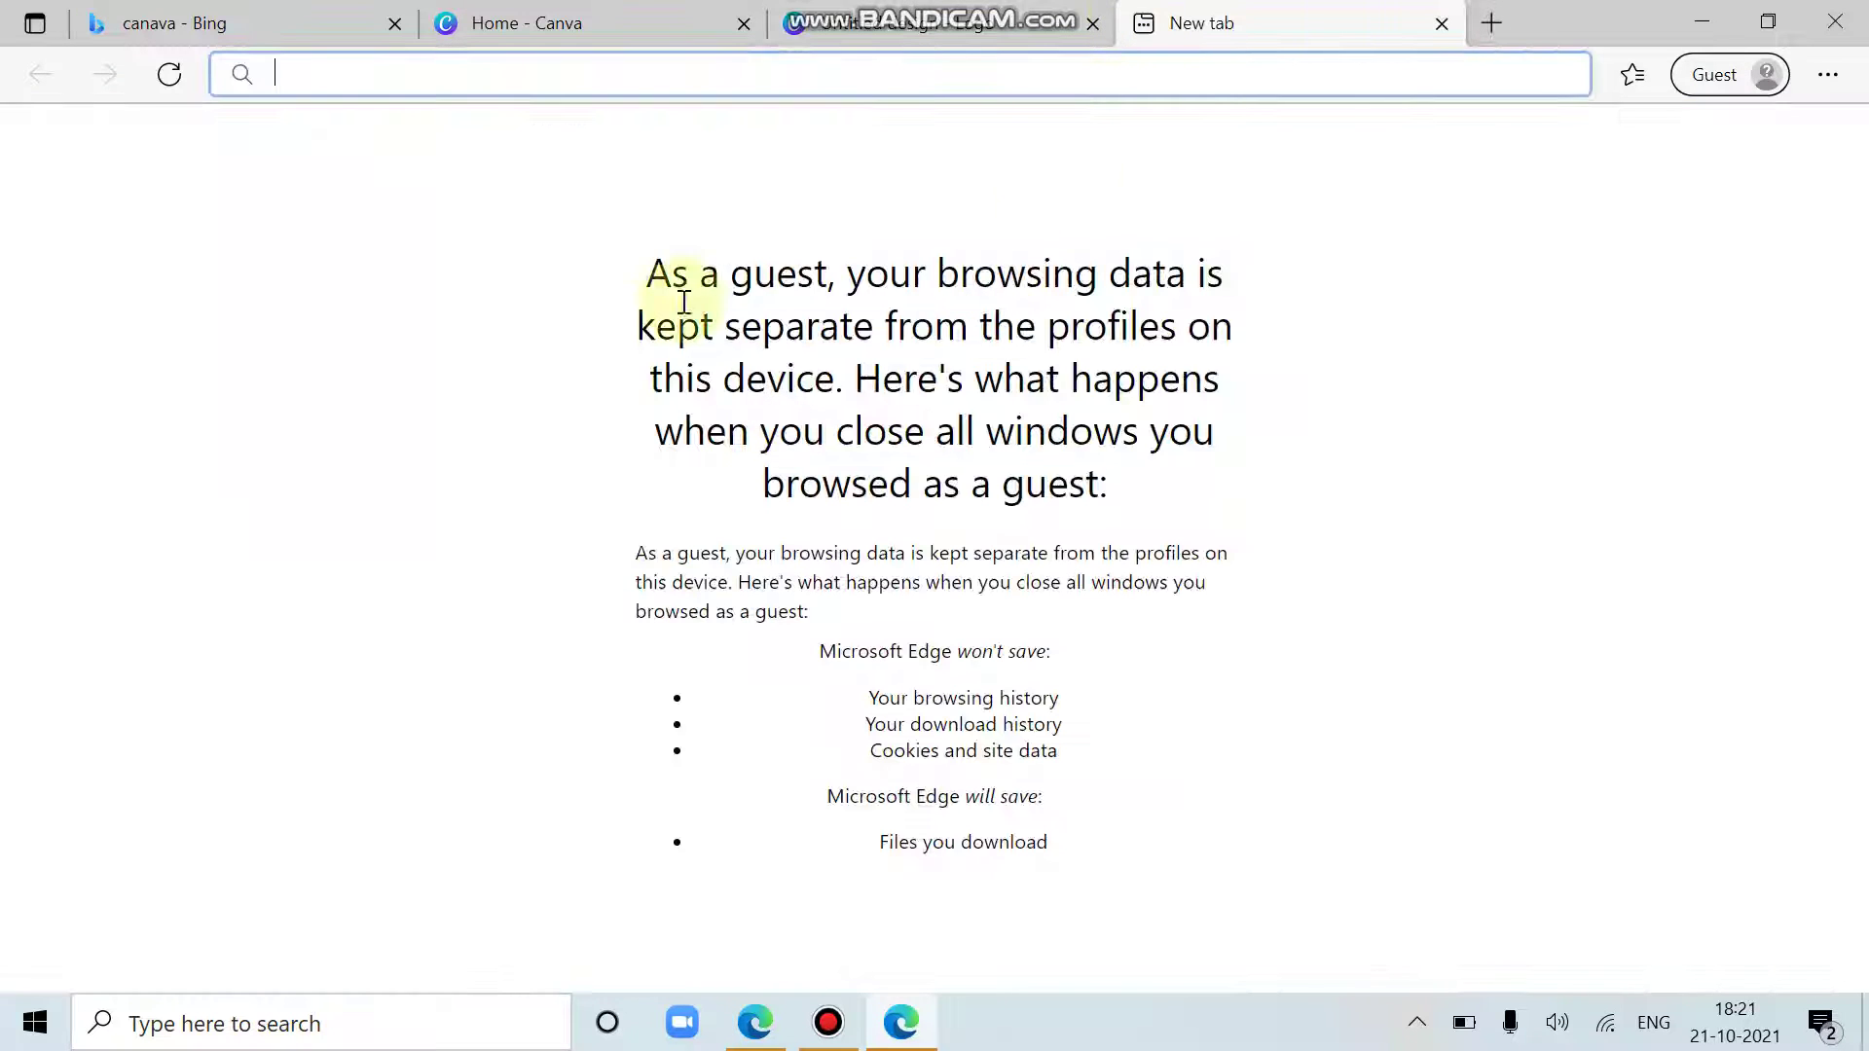
pyautogui.write('book')
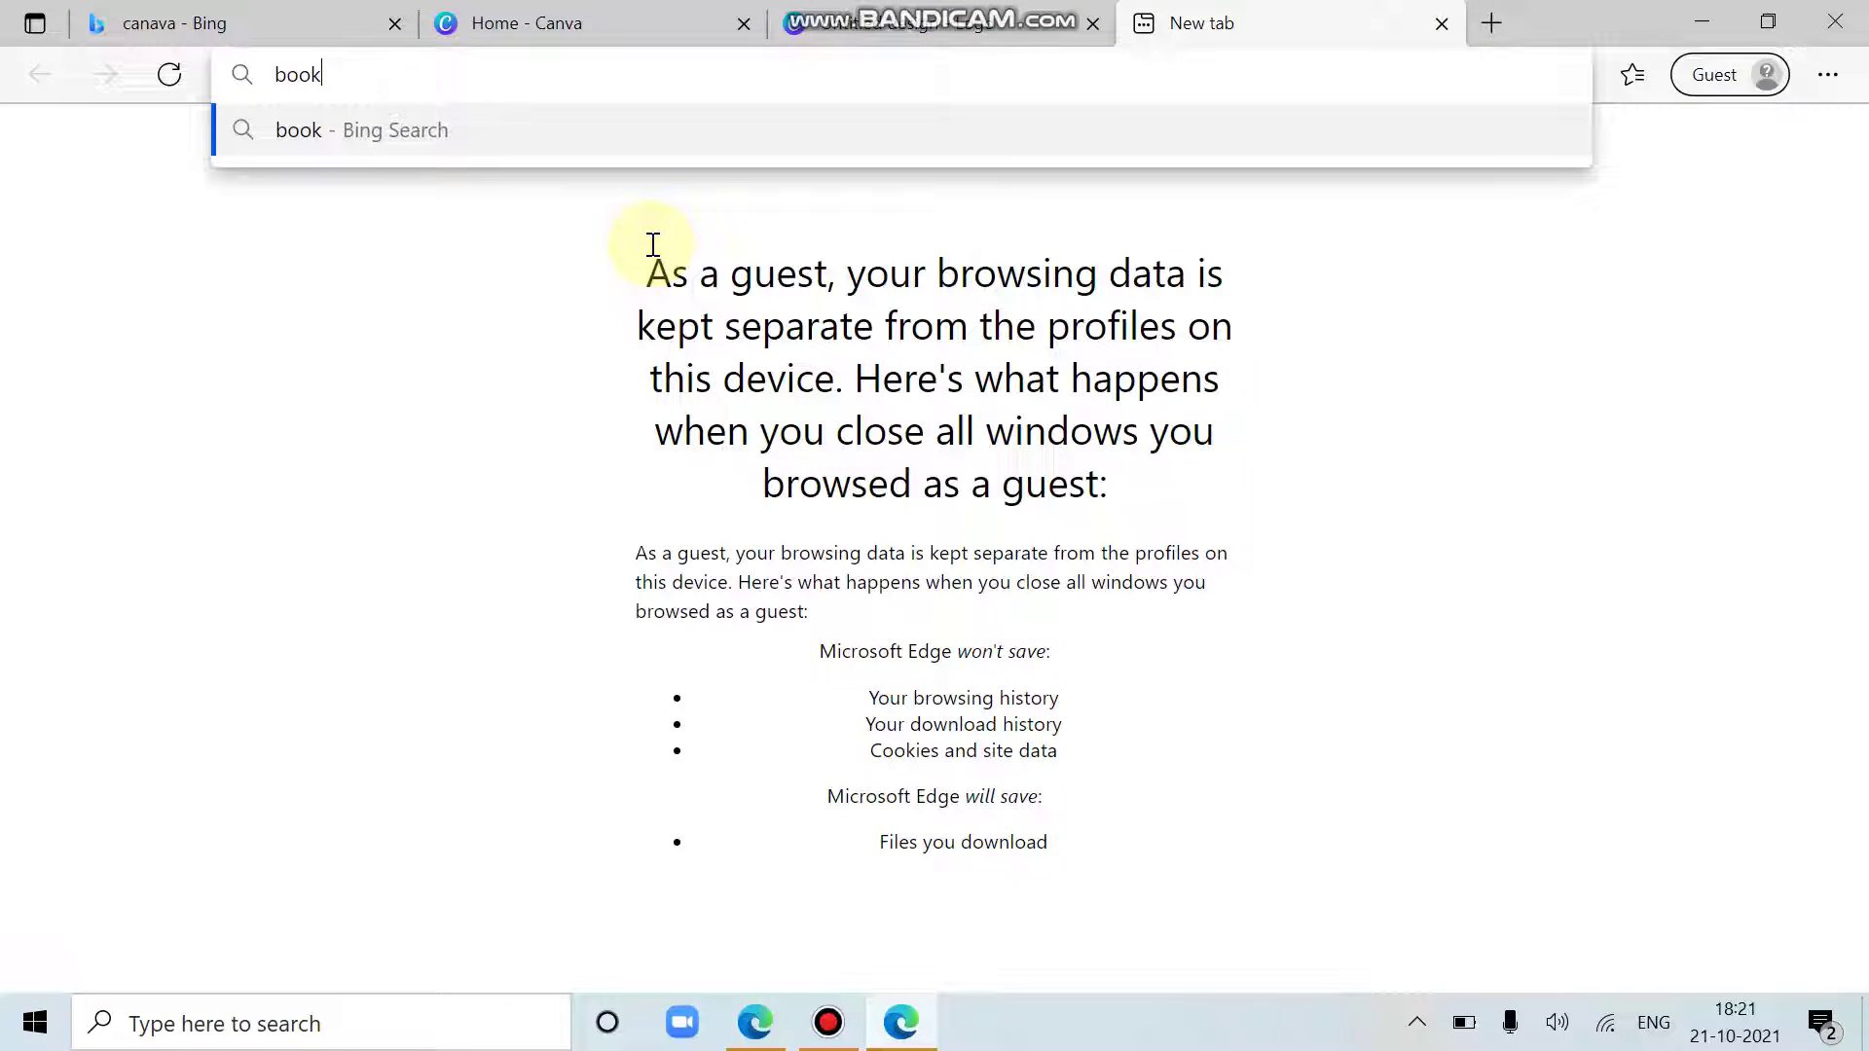
pyautogui.write('s')
pyautogui.press('Return')
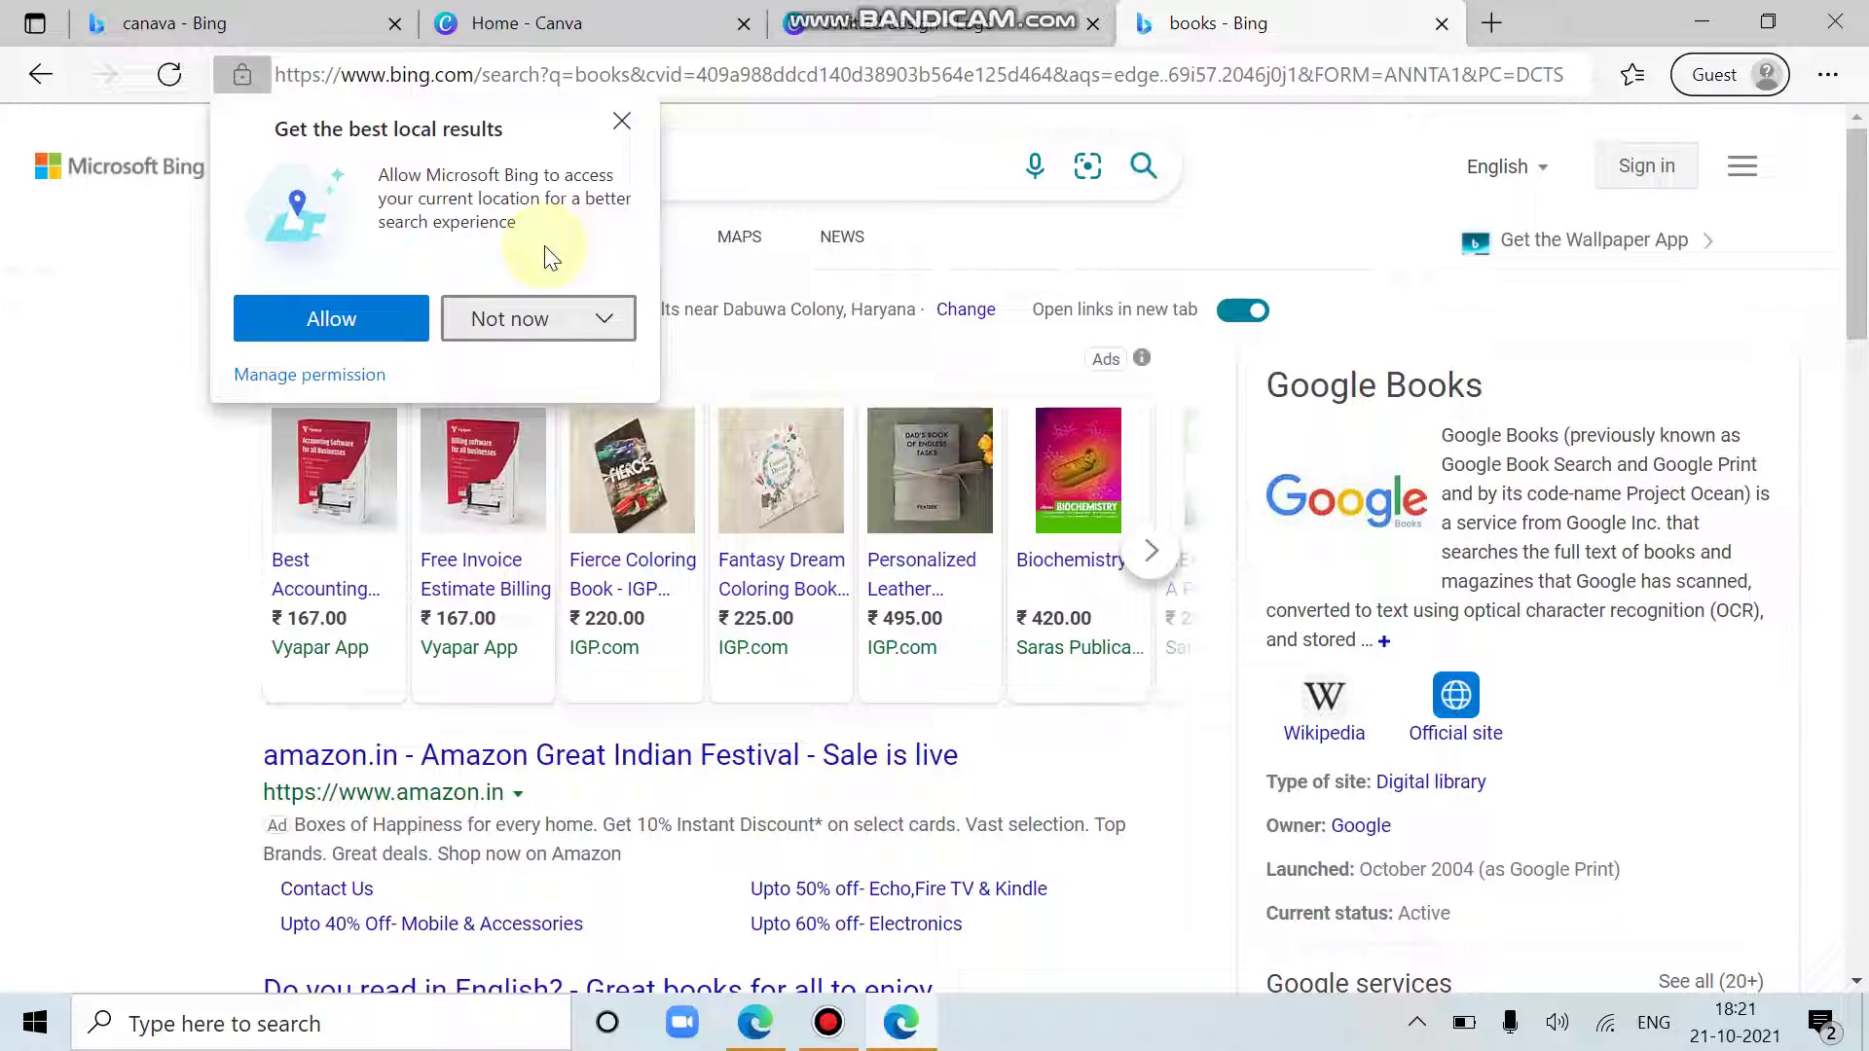
pyautogui.click(622, 121)
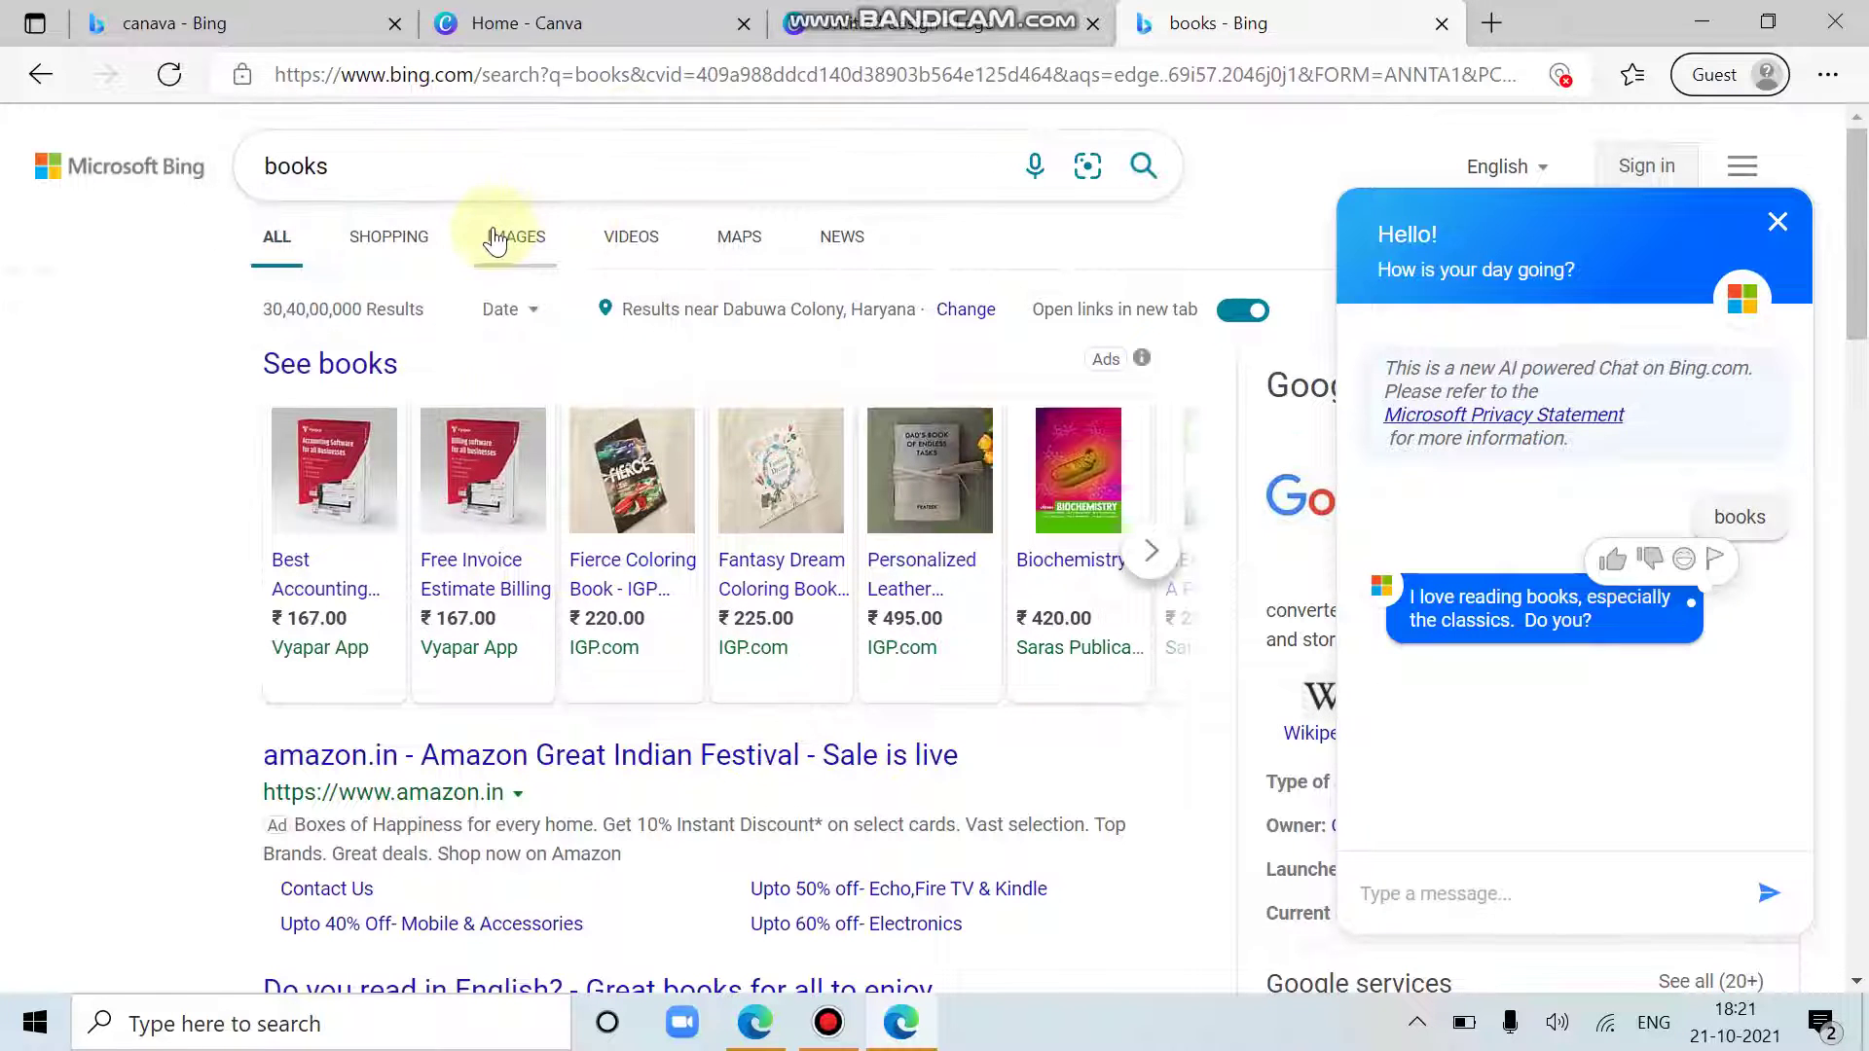
pyautogui.click(499, 237)
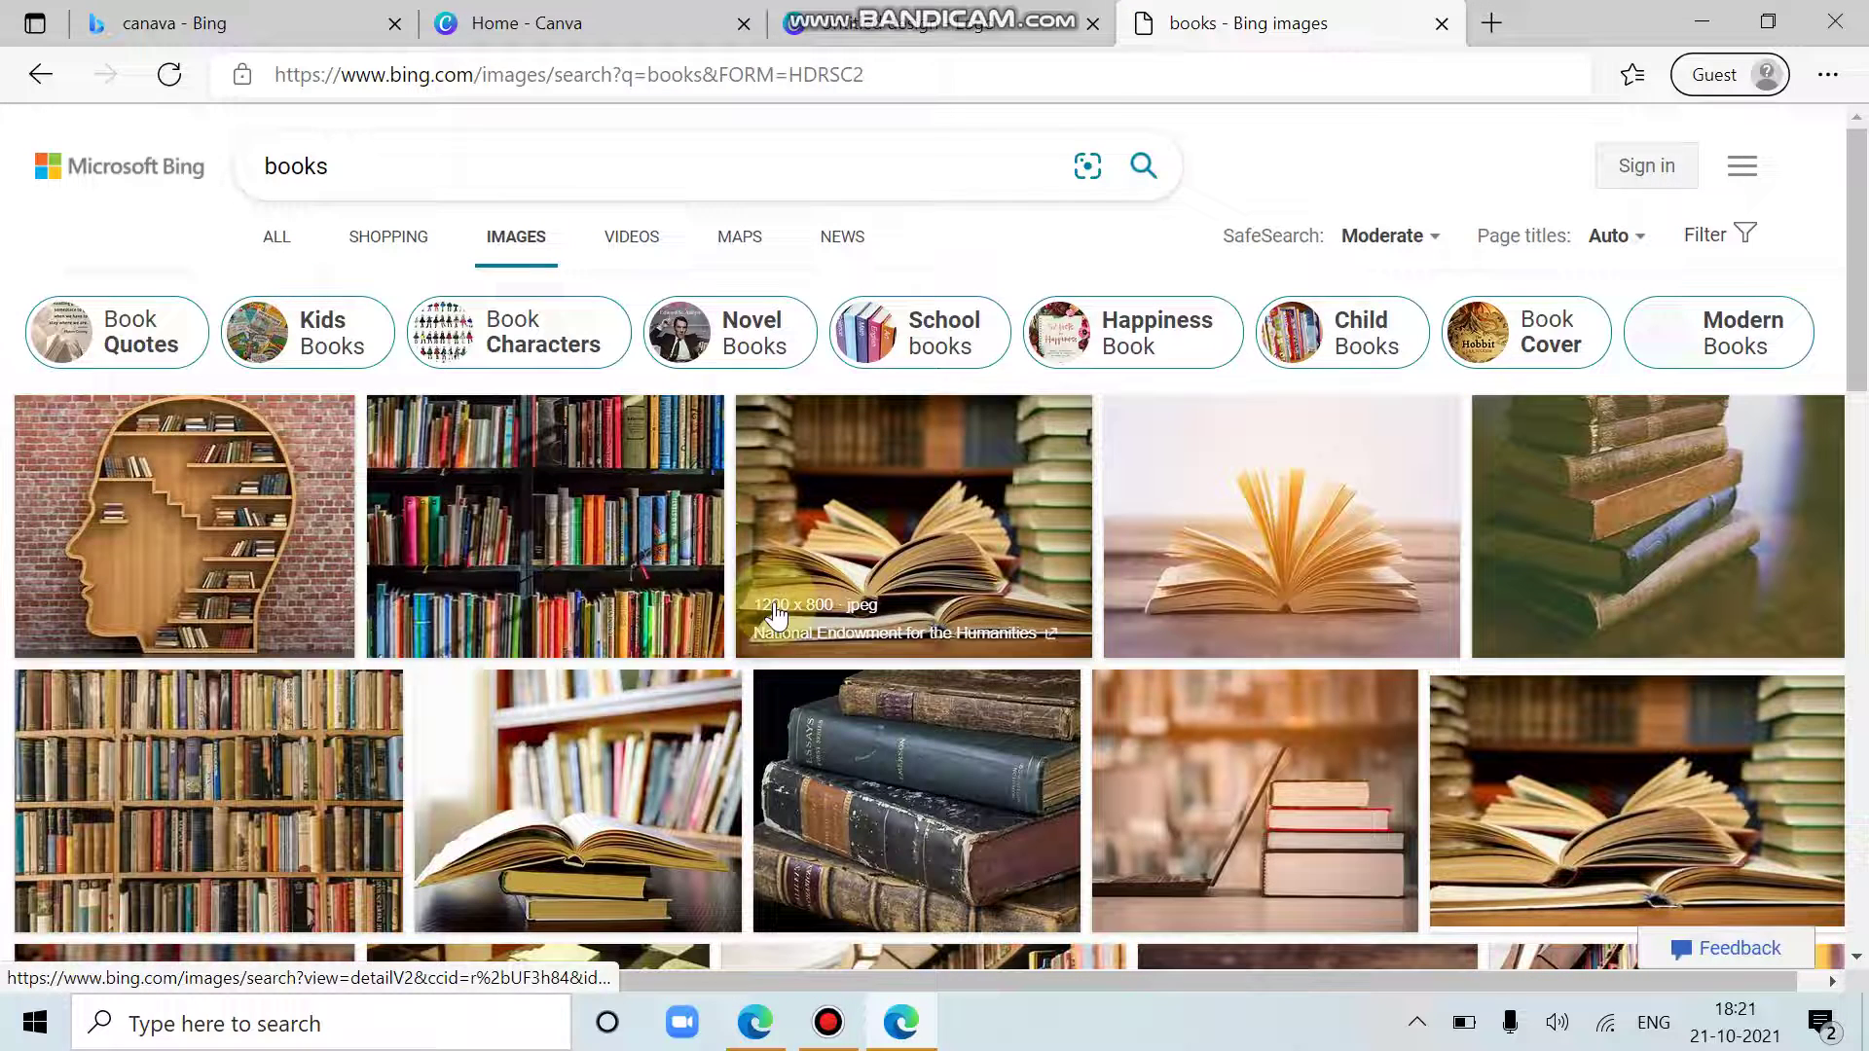
pyautogui.click(231, 477)
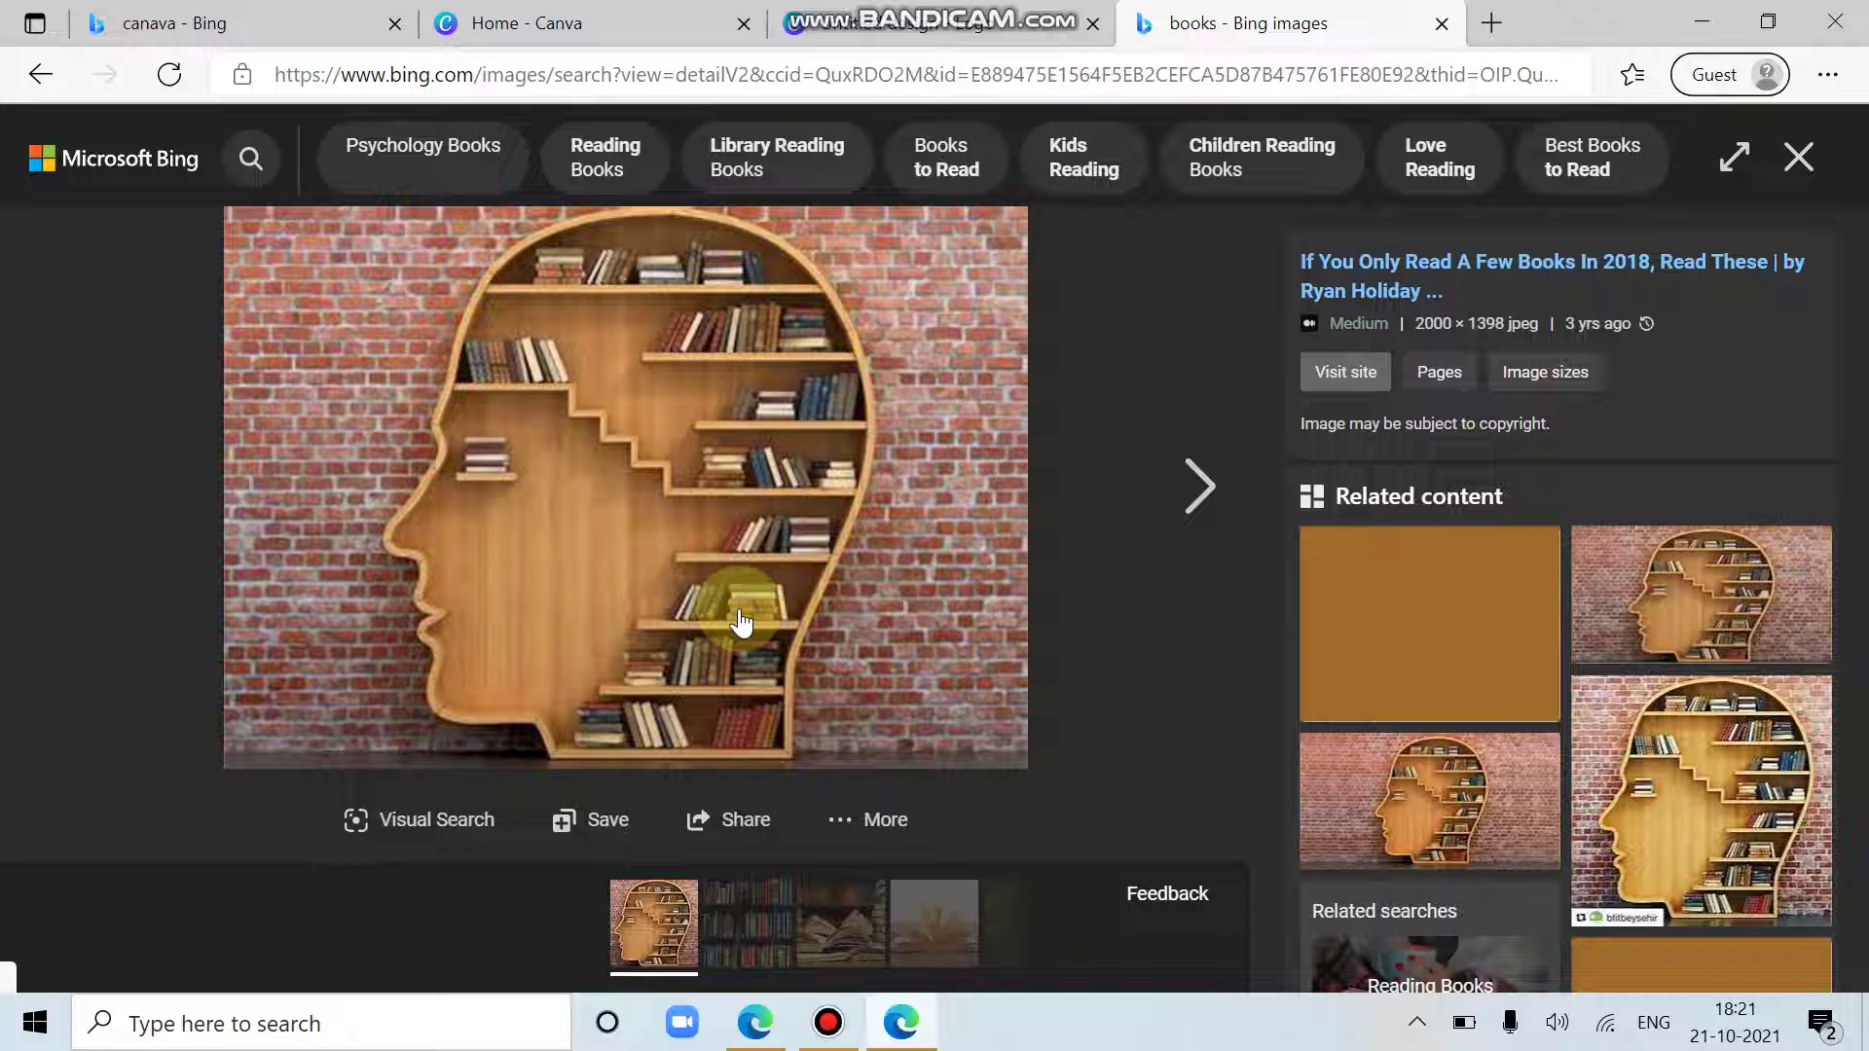
# Step: Save the bookshelf-head picture to disk as 'book'
pyautogui.rightClick(828, 518)
pyautogui.click(911, 61)
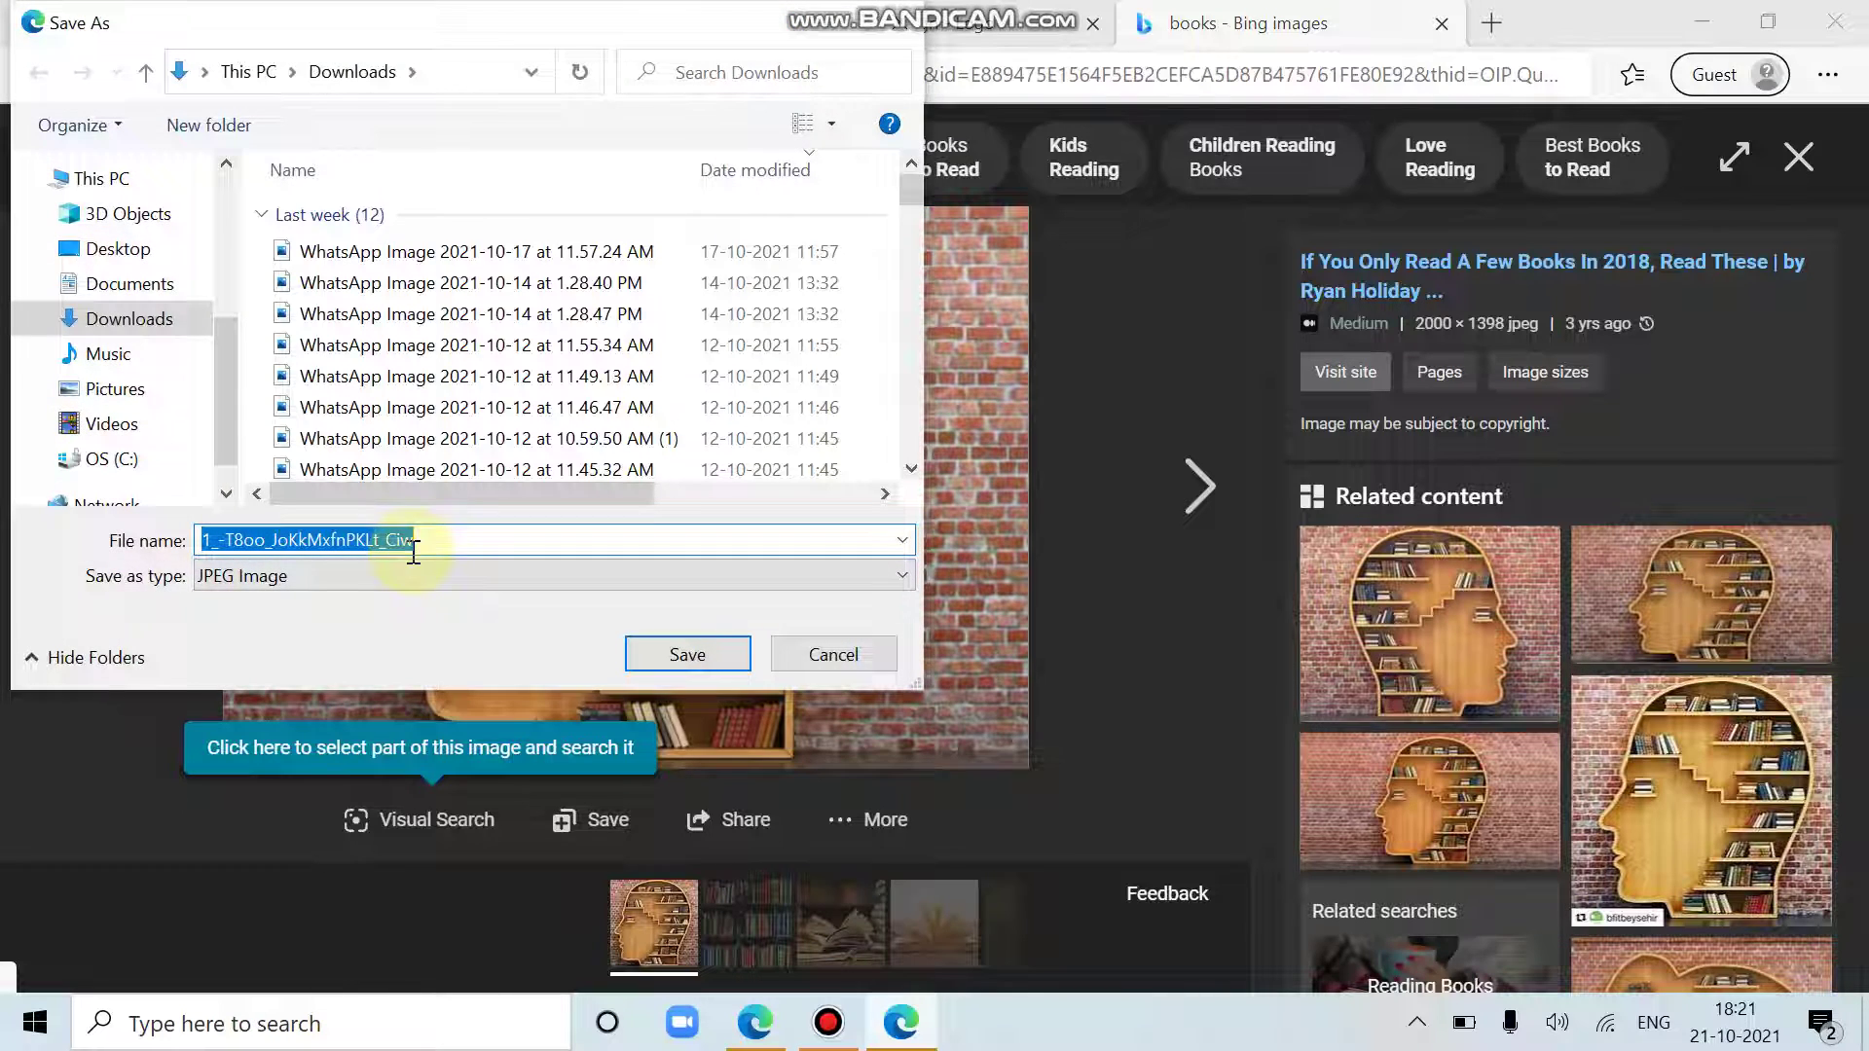
pyautogui.write('boo')
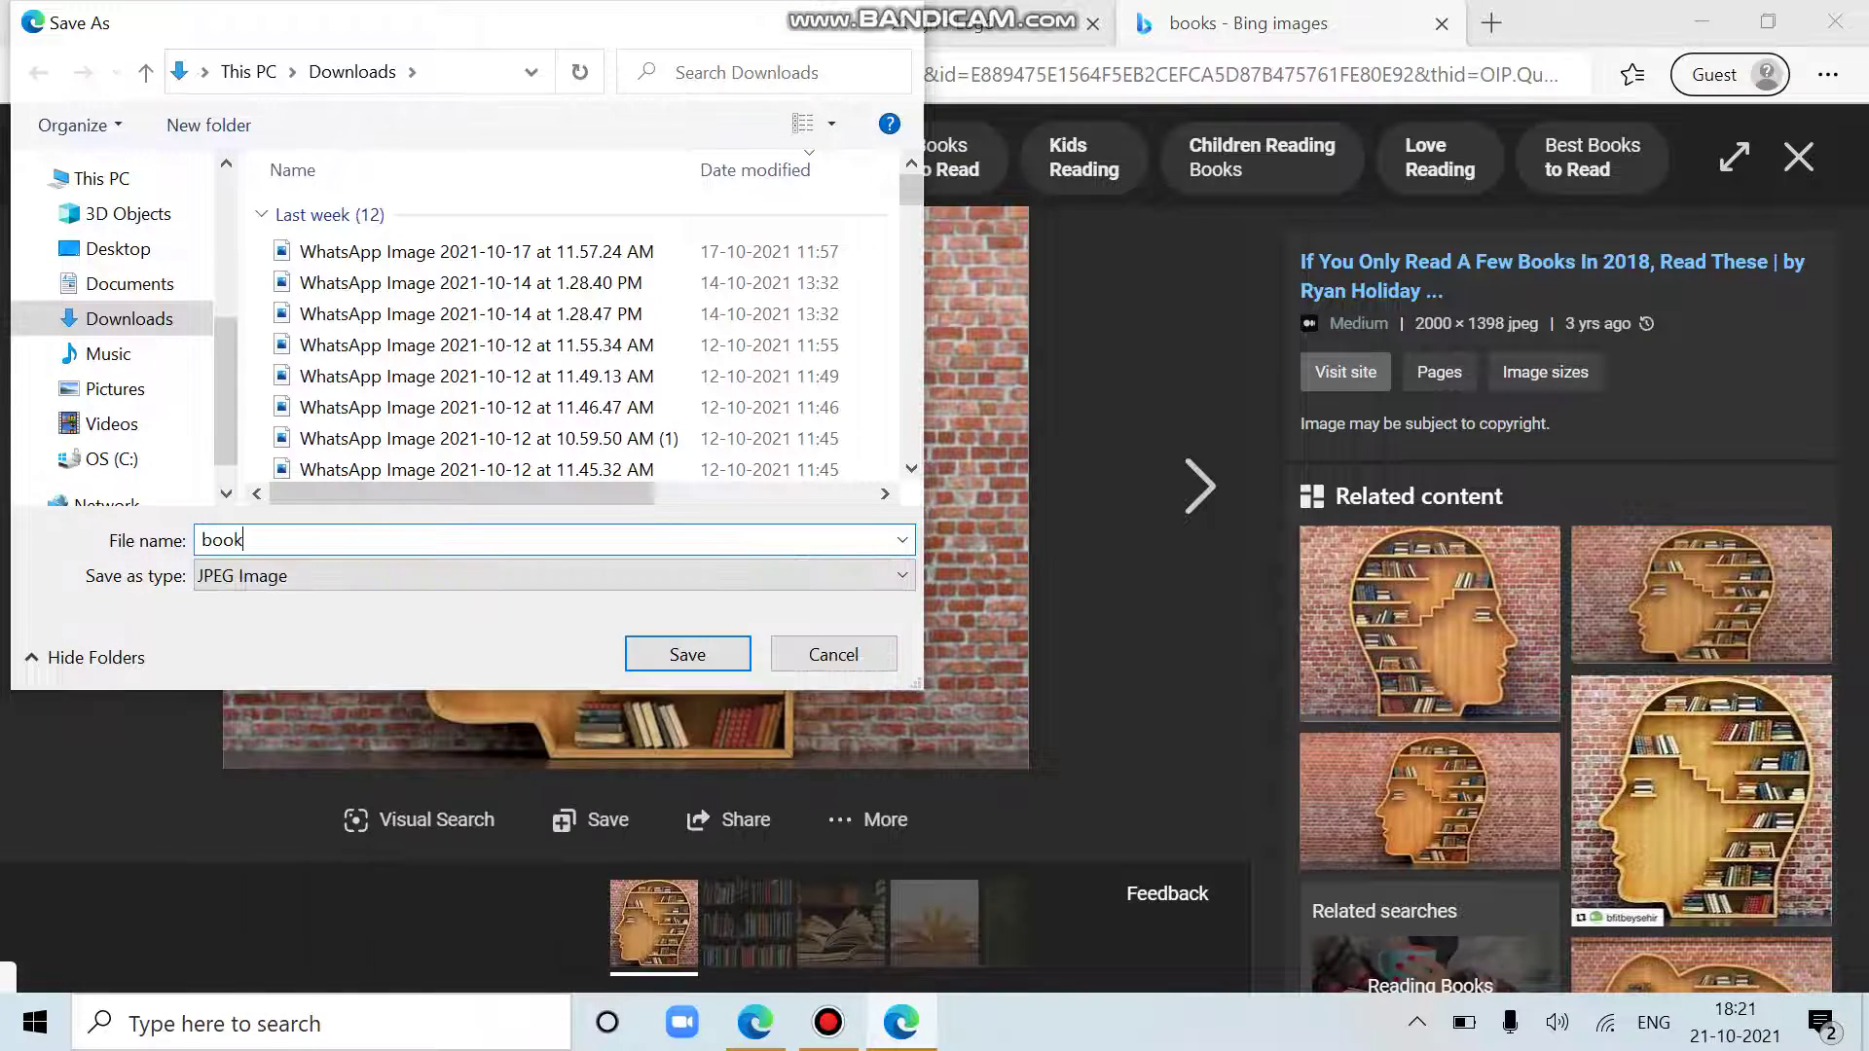
pyautogui.write('k')
pyautogui.press('Return')
# Step: Back in Canva, upload the 'book' image from the Downloads folder
pyautogui.click(876, 23)
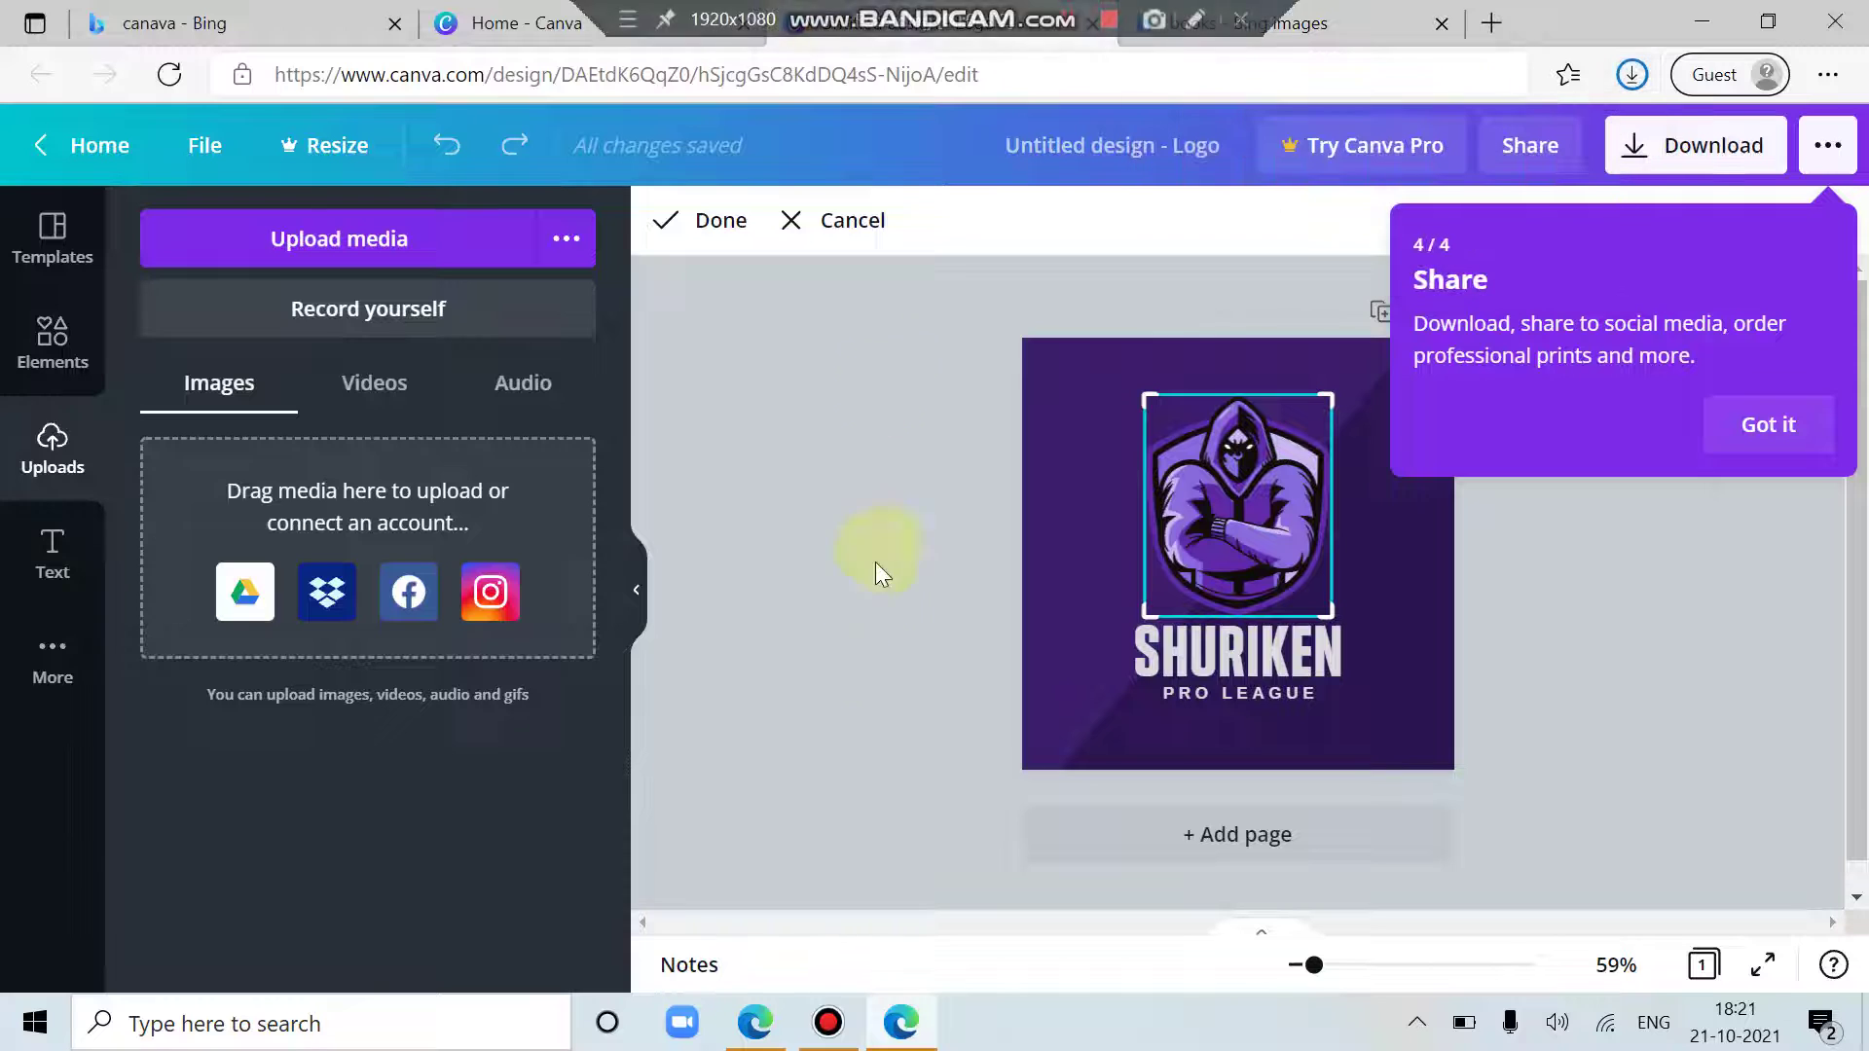
pyautogui.click(340, 248)
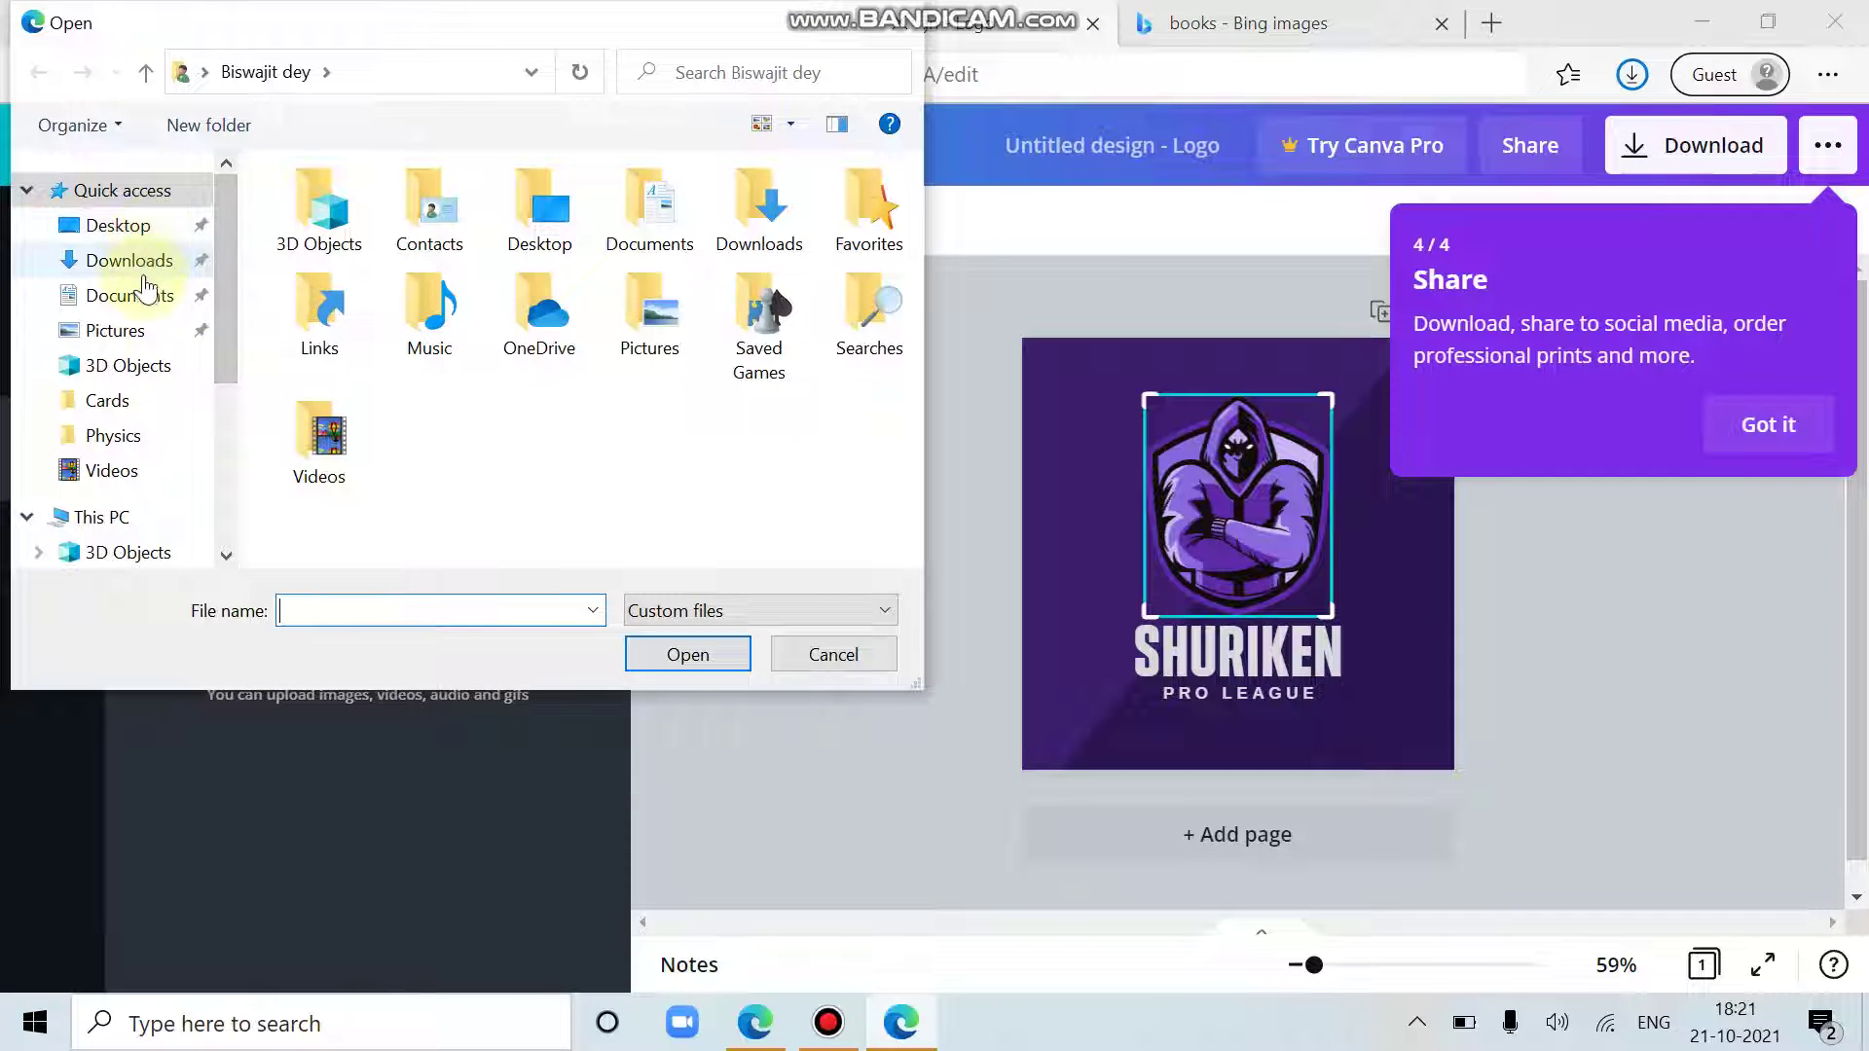
pyautogui.click(136, 259)
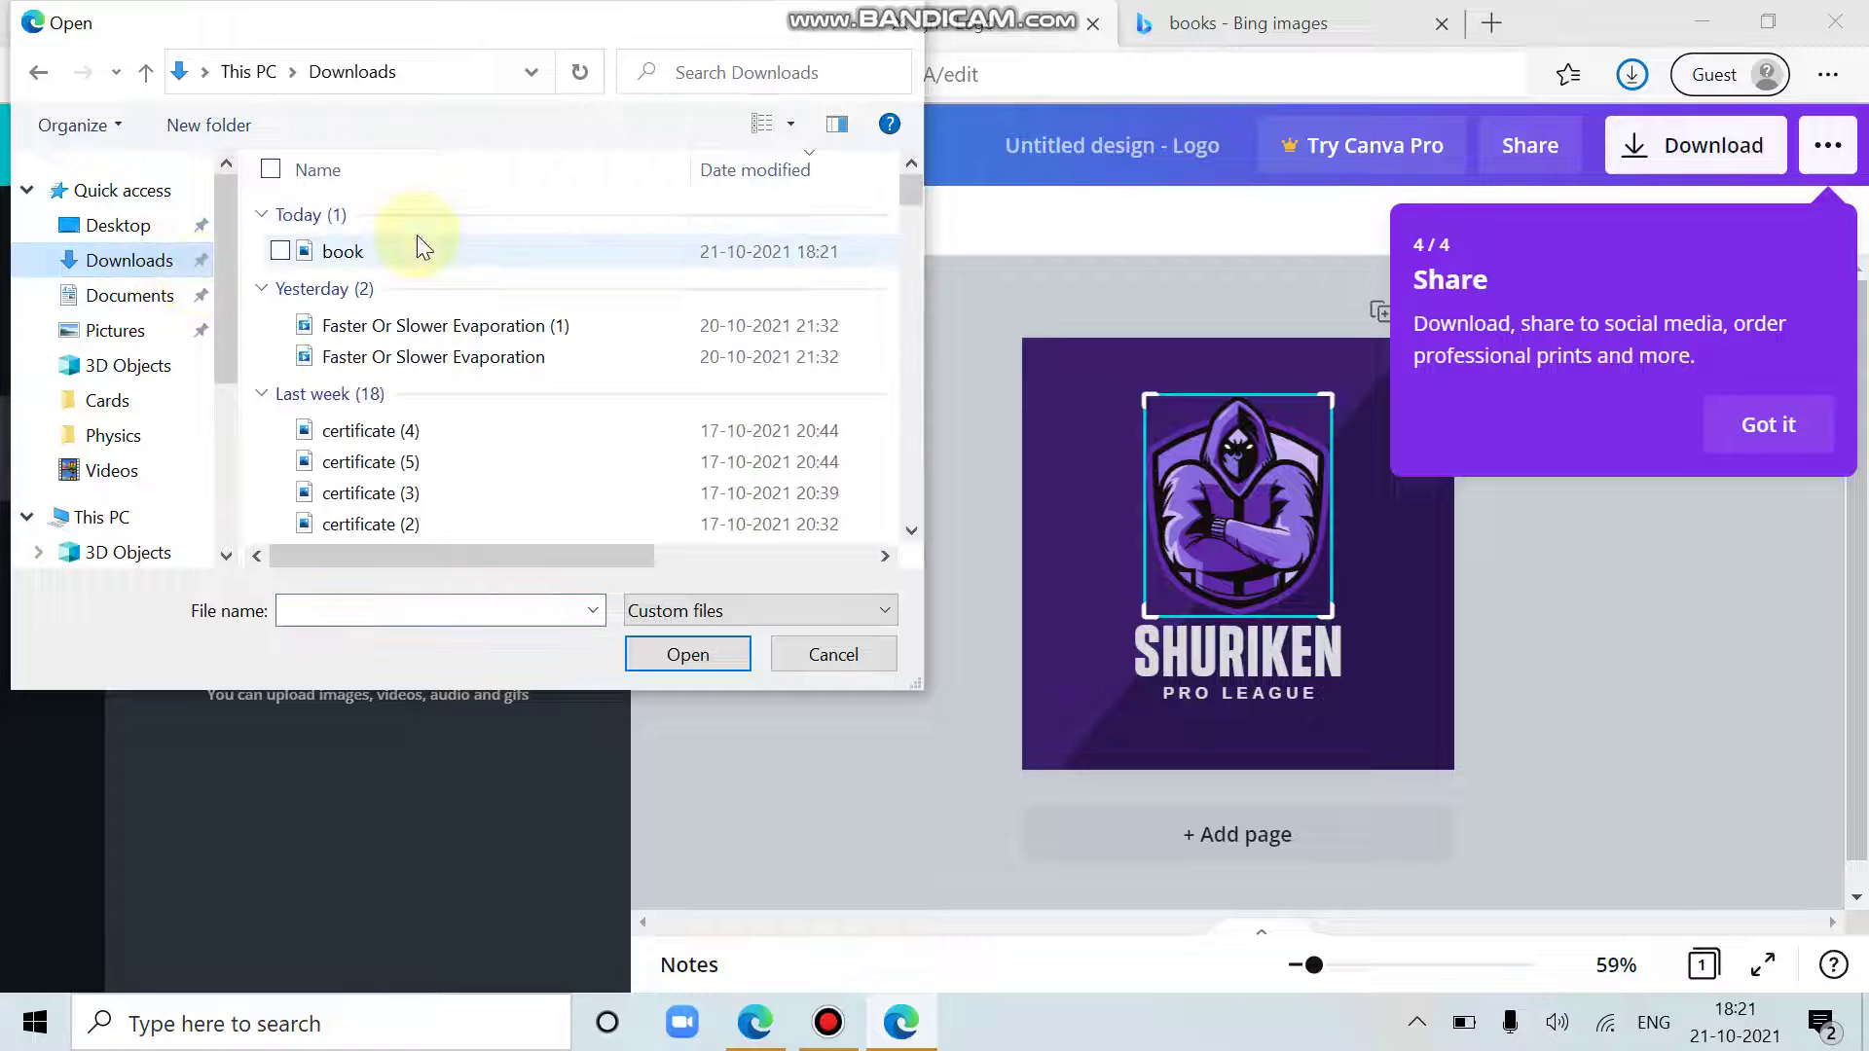
pyautogui.click(419, 245)
pyautogui.click(730, 654)
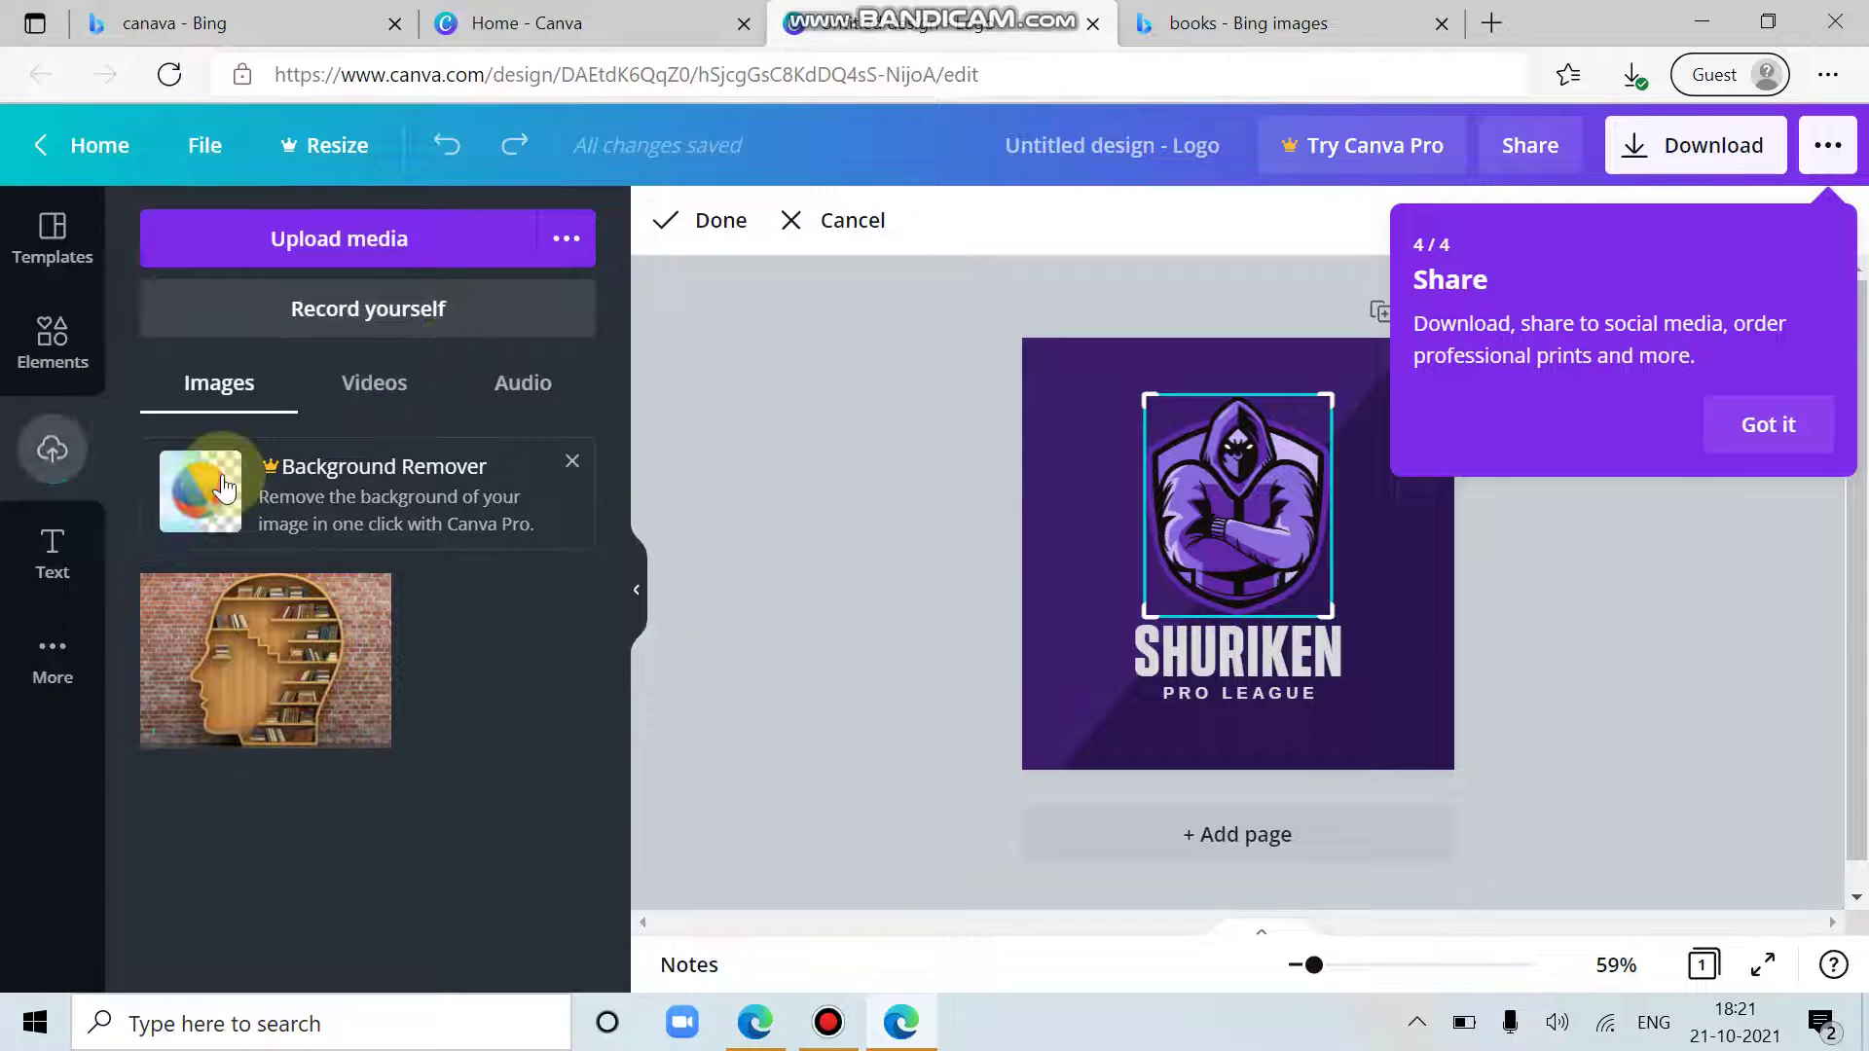
# Step: Add the bookshelf-head image, delete the hooded-warrior graphic, and place the image above SHURIKEN
pyautogui.click(278, 672)
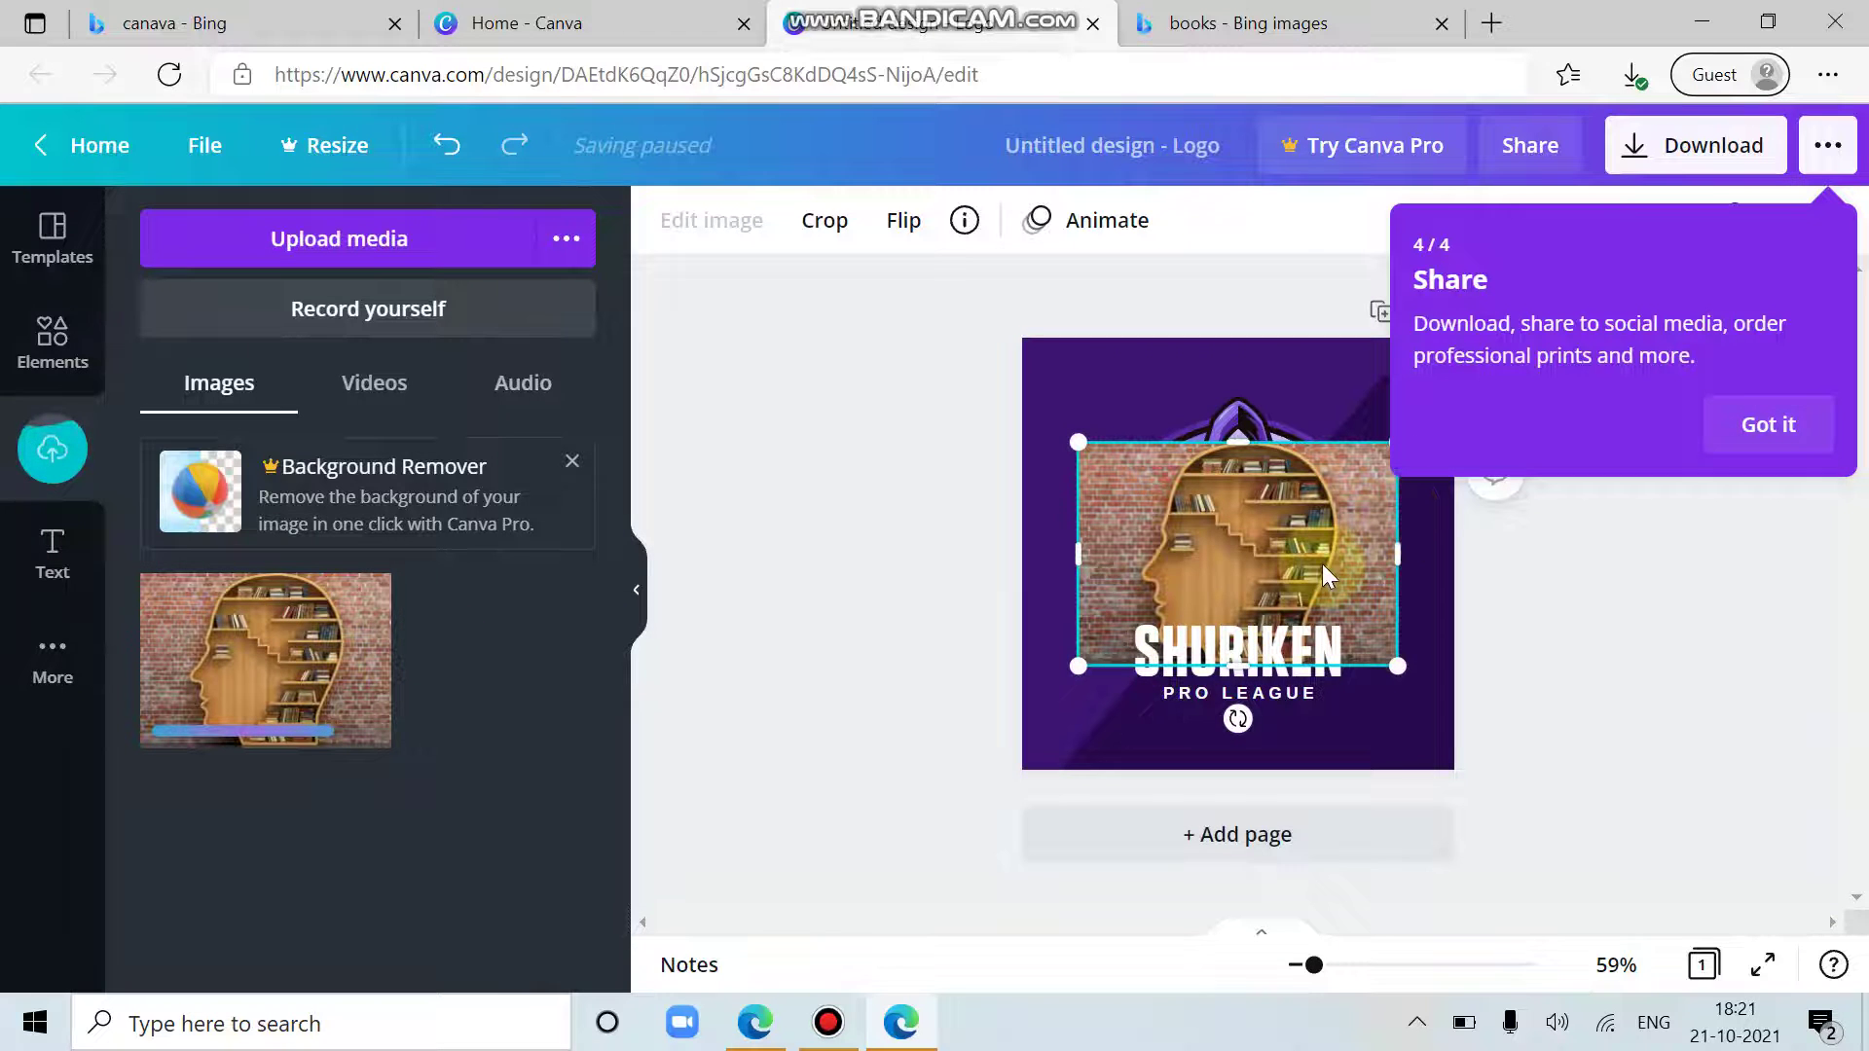
pyautogui.moveTo(1132, 557); pyautogui.dragTo(977, 588)
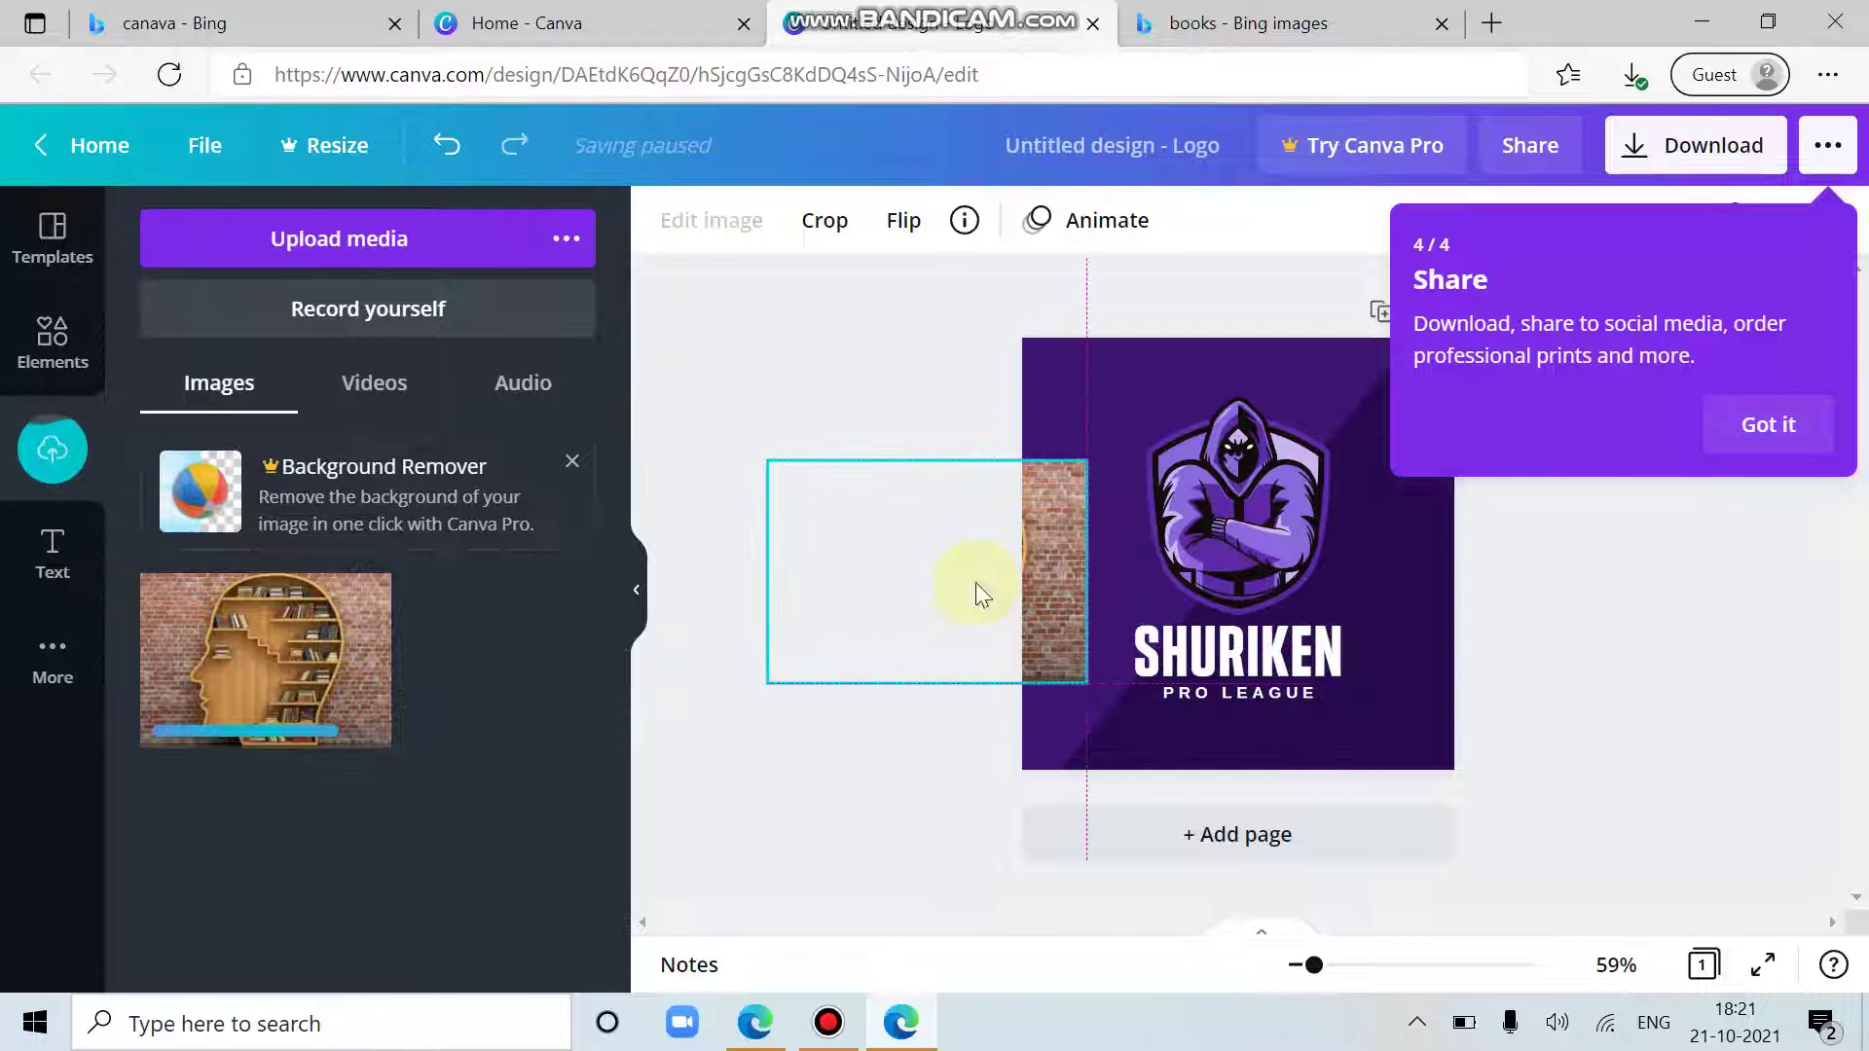
pyautogui.doubleClick(1223, 530)
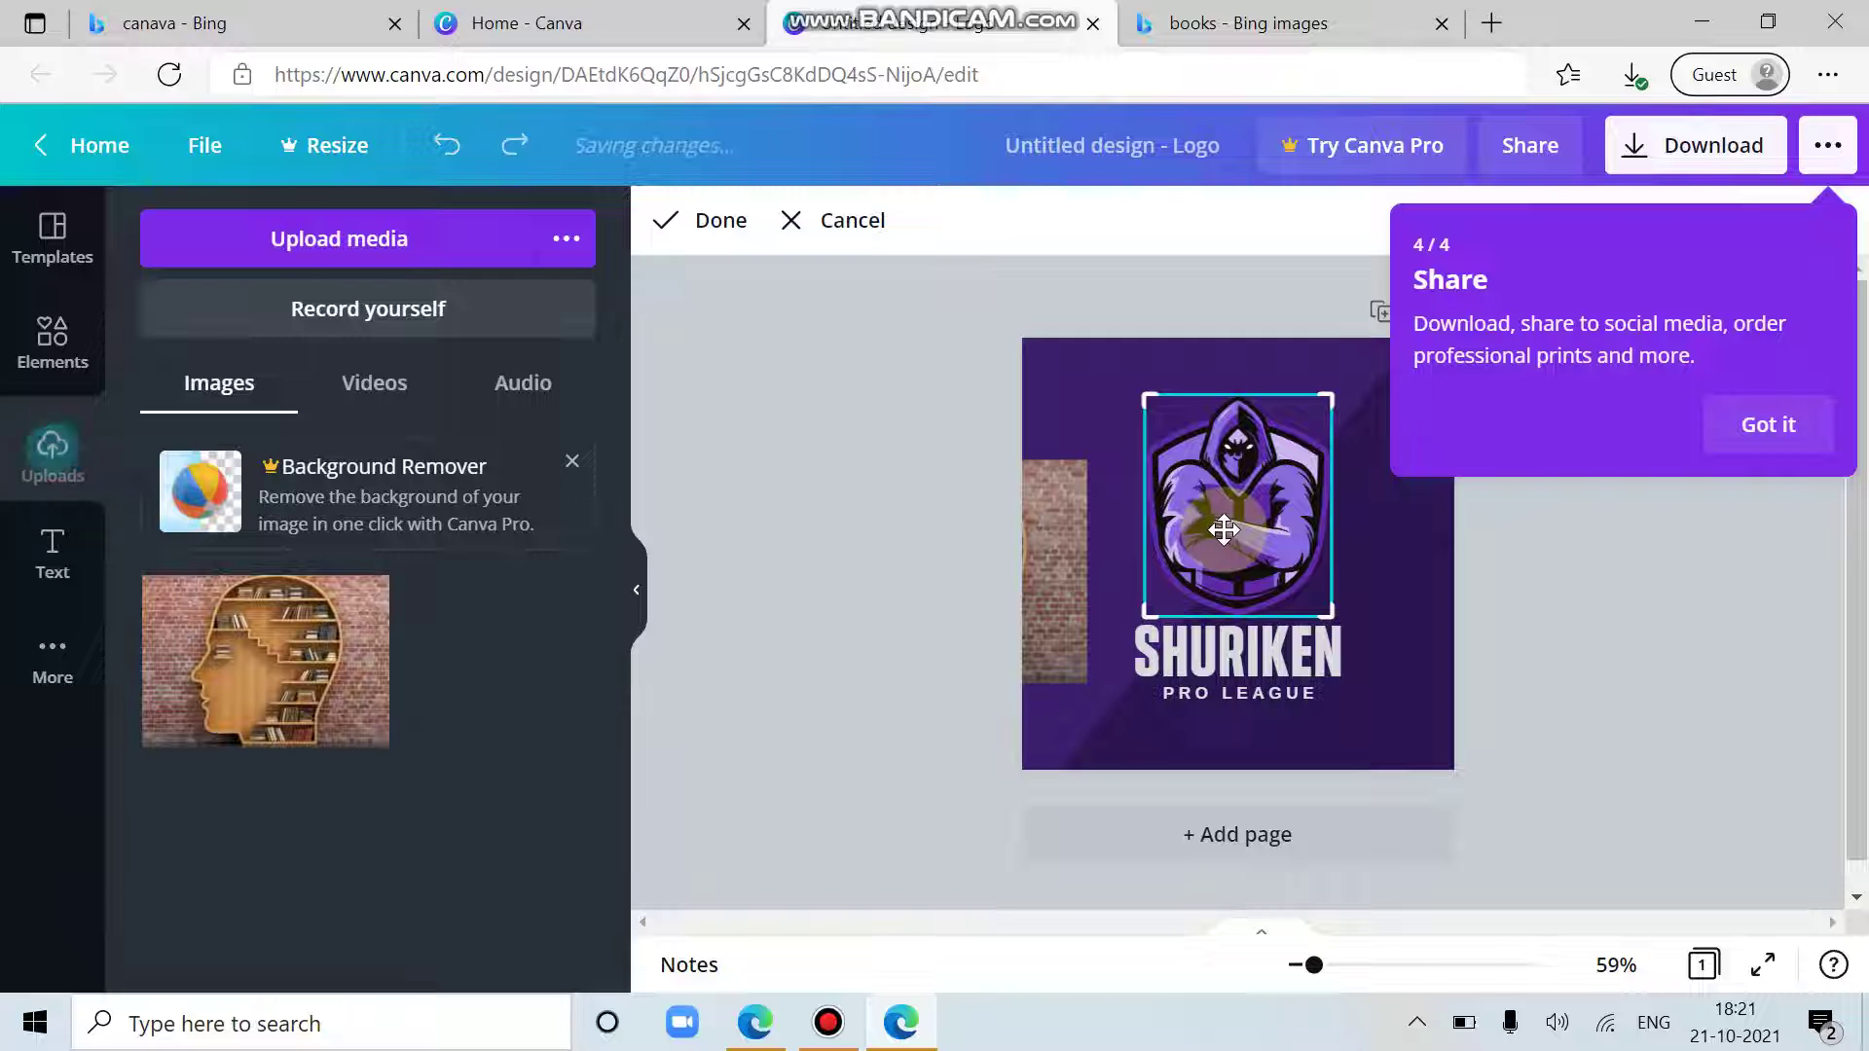
pyautogui.click(1031, 545)
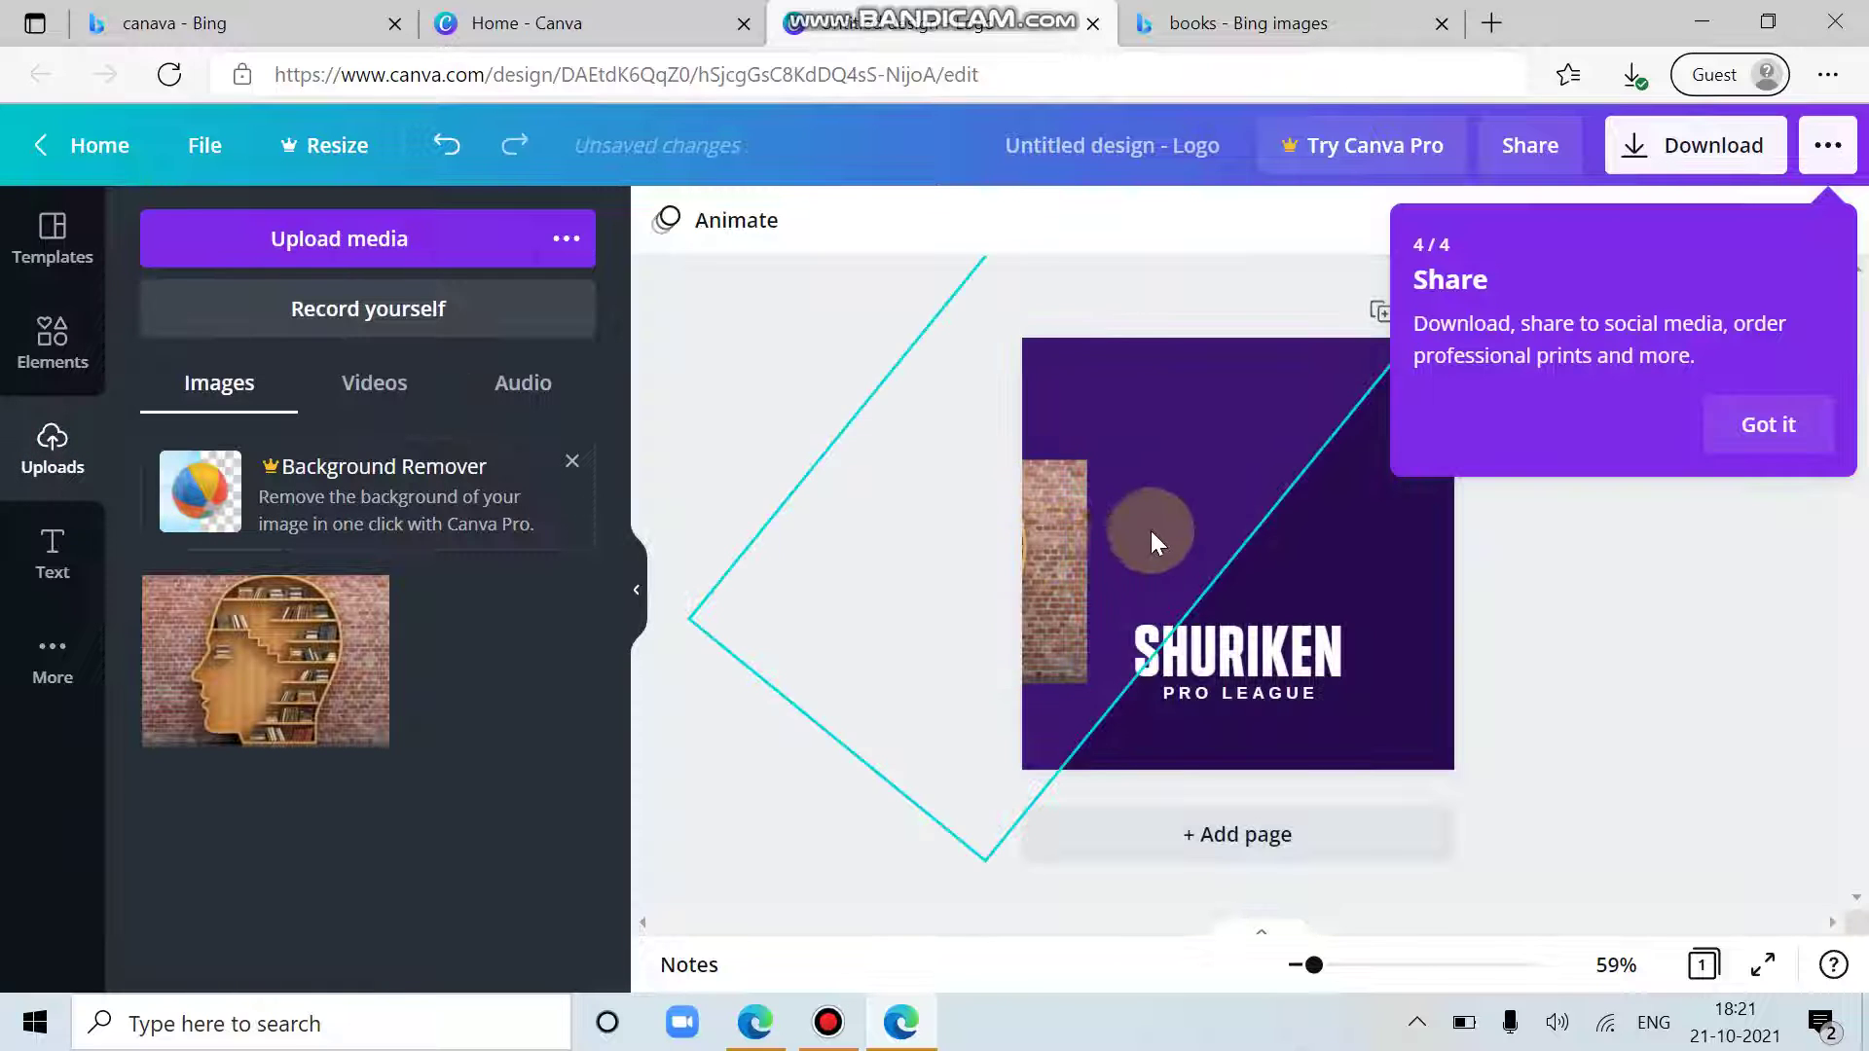
pyautogui.moveTo(1059, 551); pyautogui.dragTo(1371, 480)
pyautogui.click(1497, 635)
pyautogui.click(1773, 430)
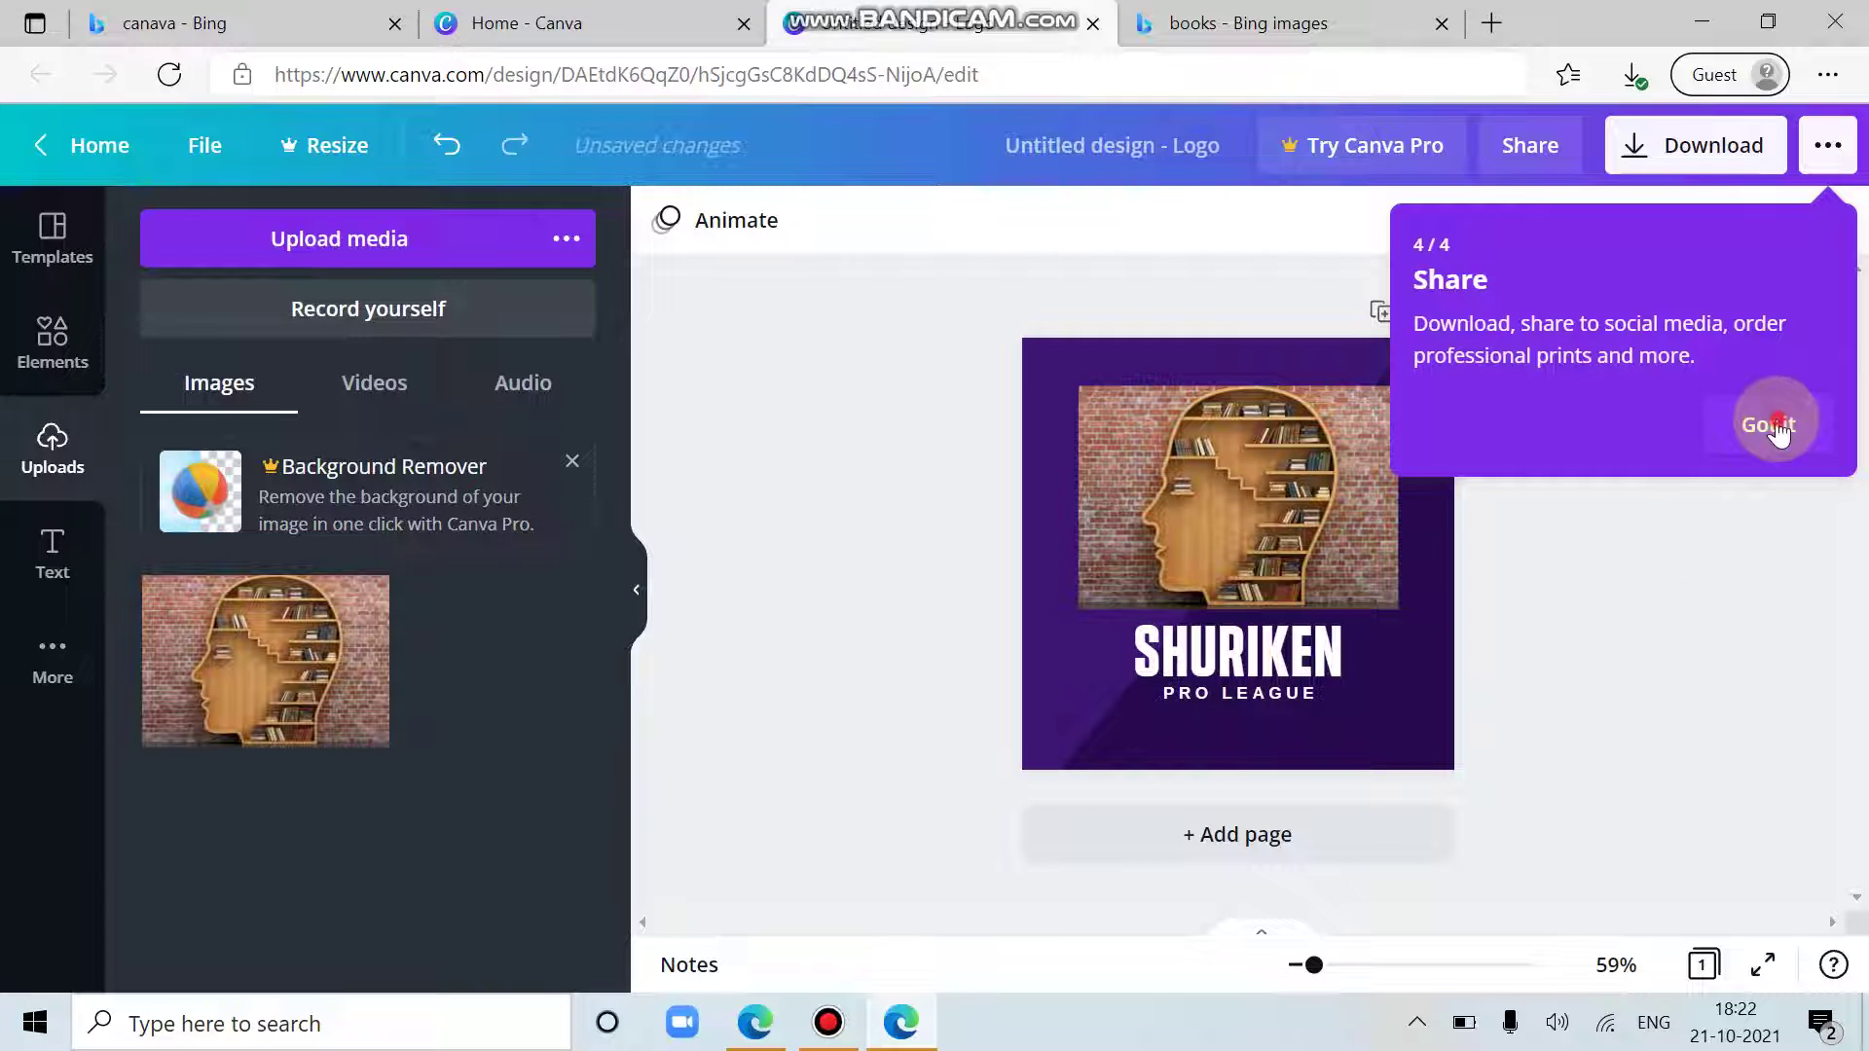
pyautogui.click(1222, 743)
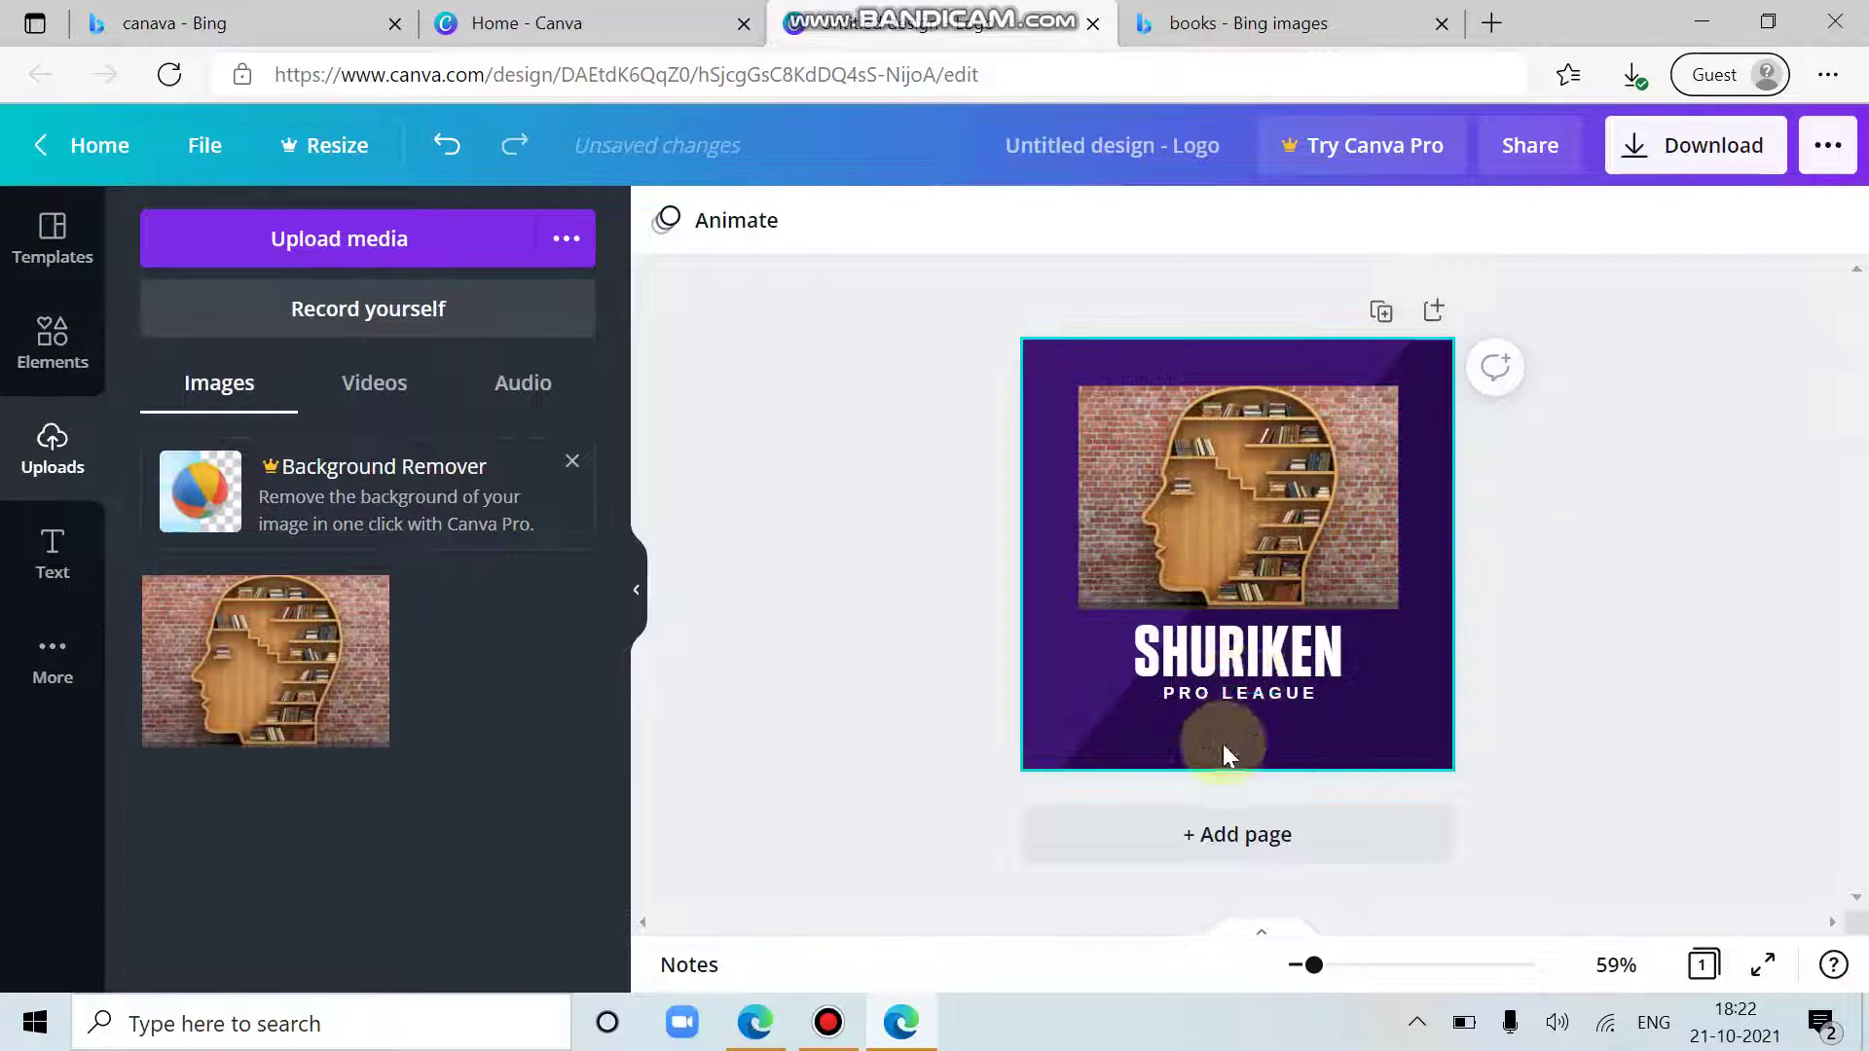
# Step: Replace the SHURIKEN heading text with 'KNOWLEDGE 24*7'
pyautogui.click(1282, 650)
pyautogui.doubleClick(1313, 654)
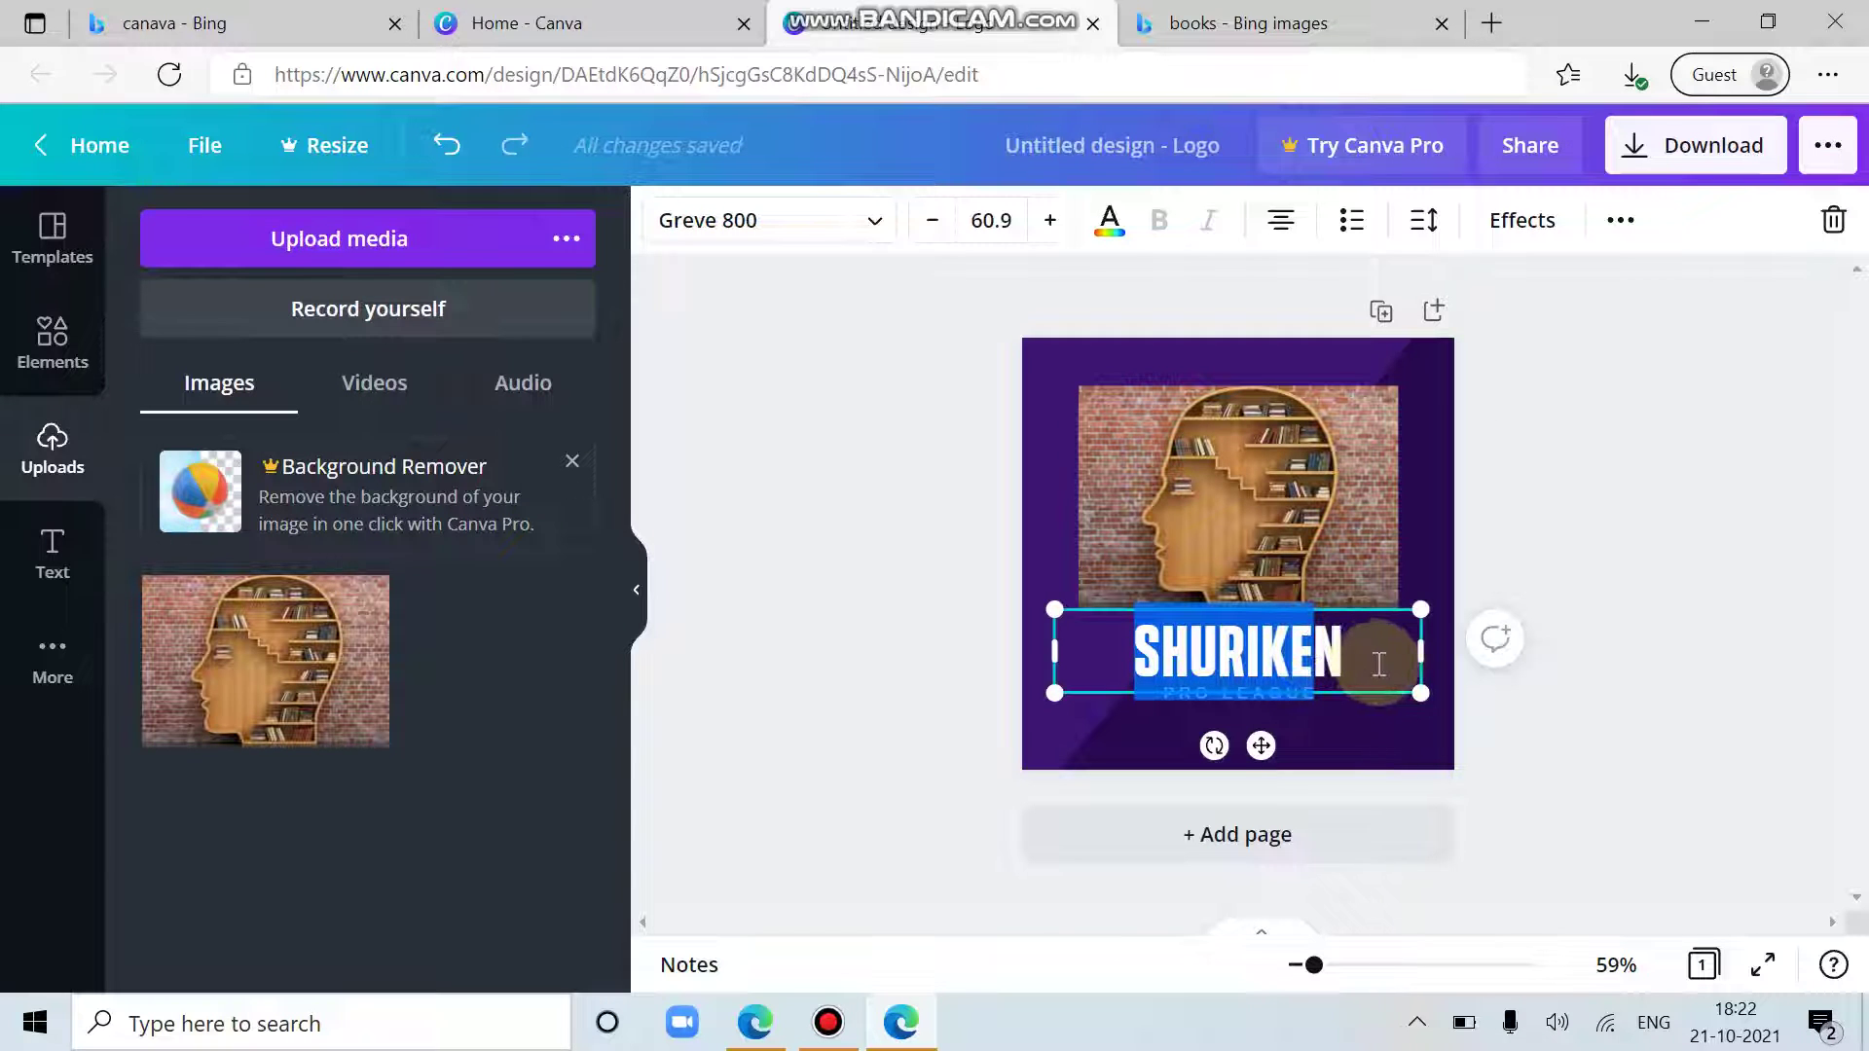
pyautogui.moveTo(1355, 652); pyautogui.dragTo(1083, 655)
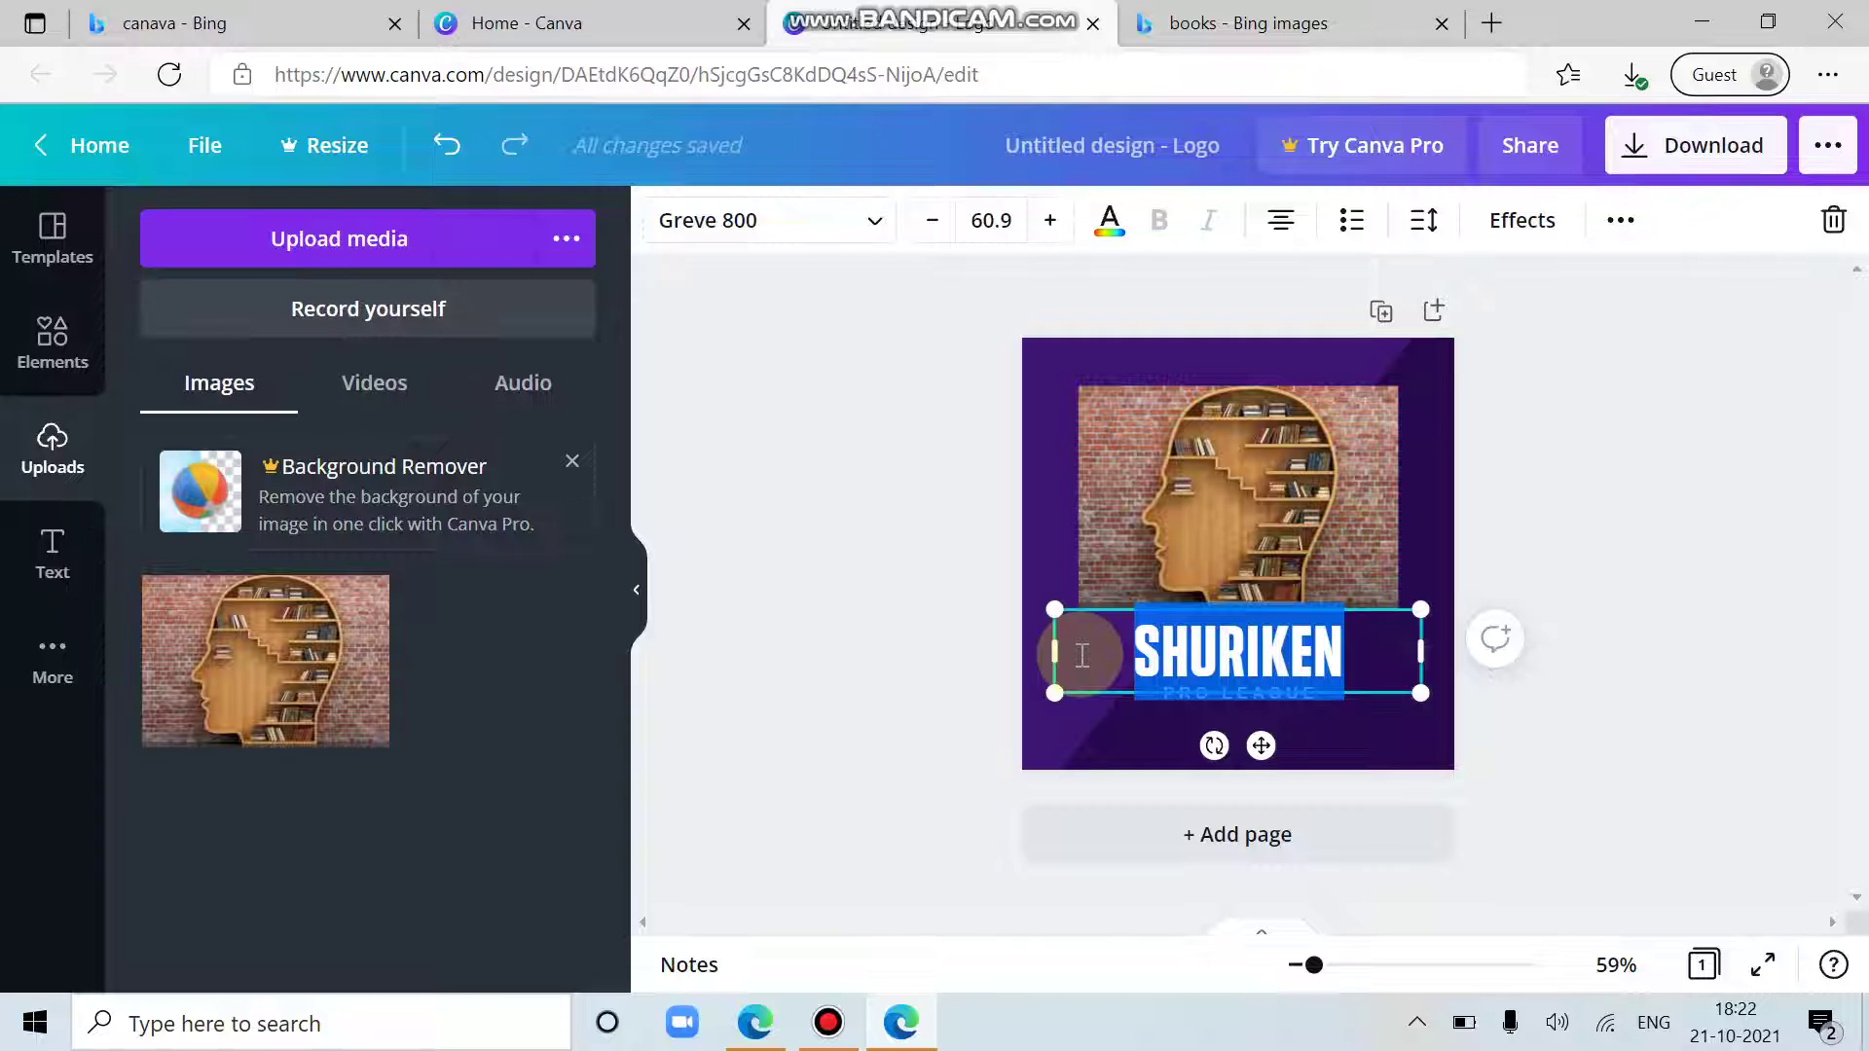
pyautogui.write('KNOWL')
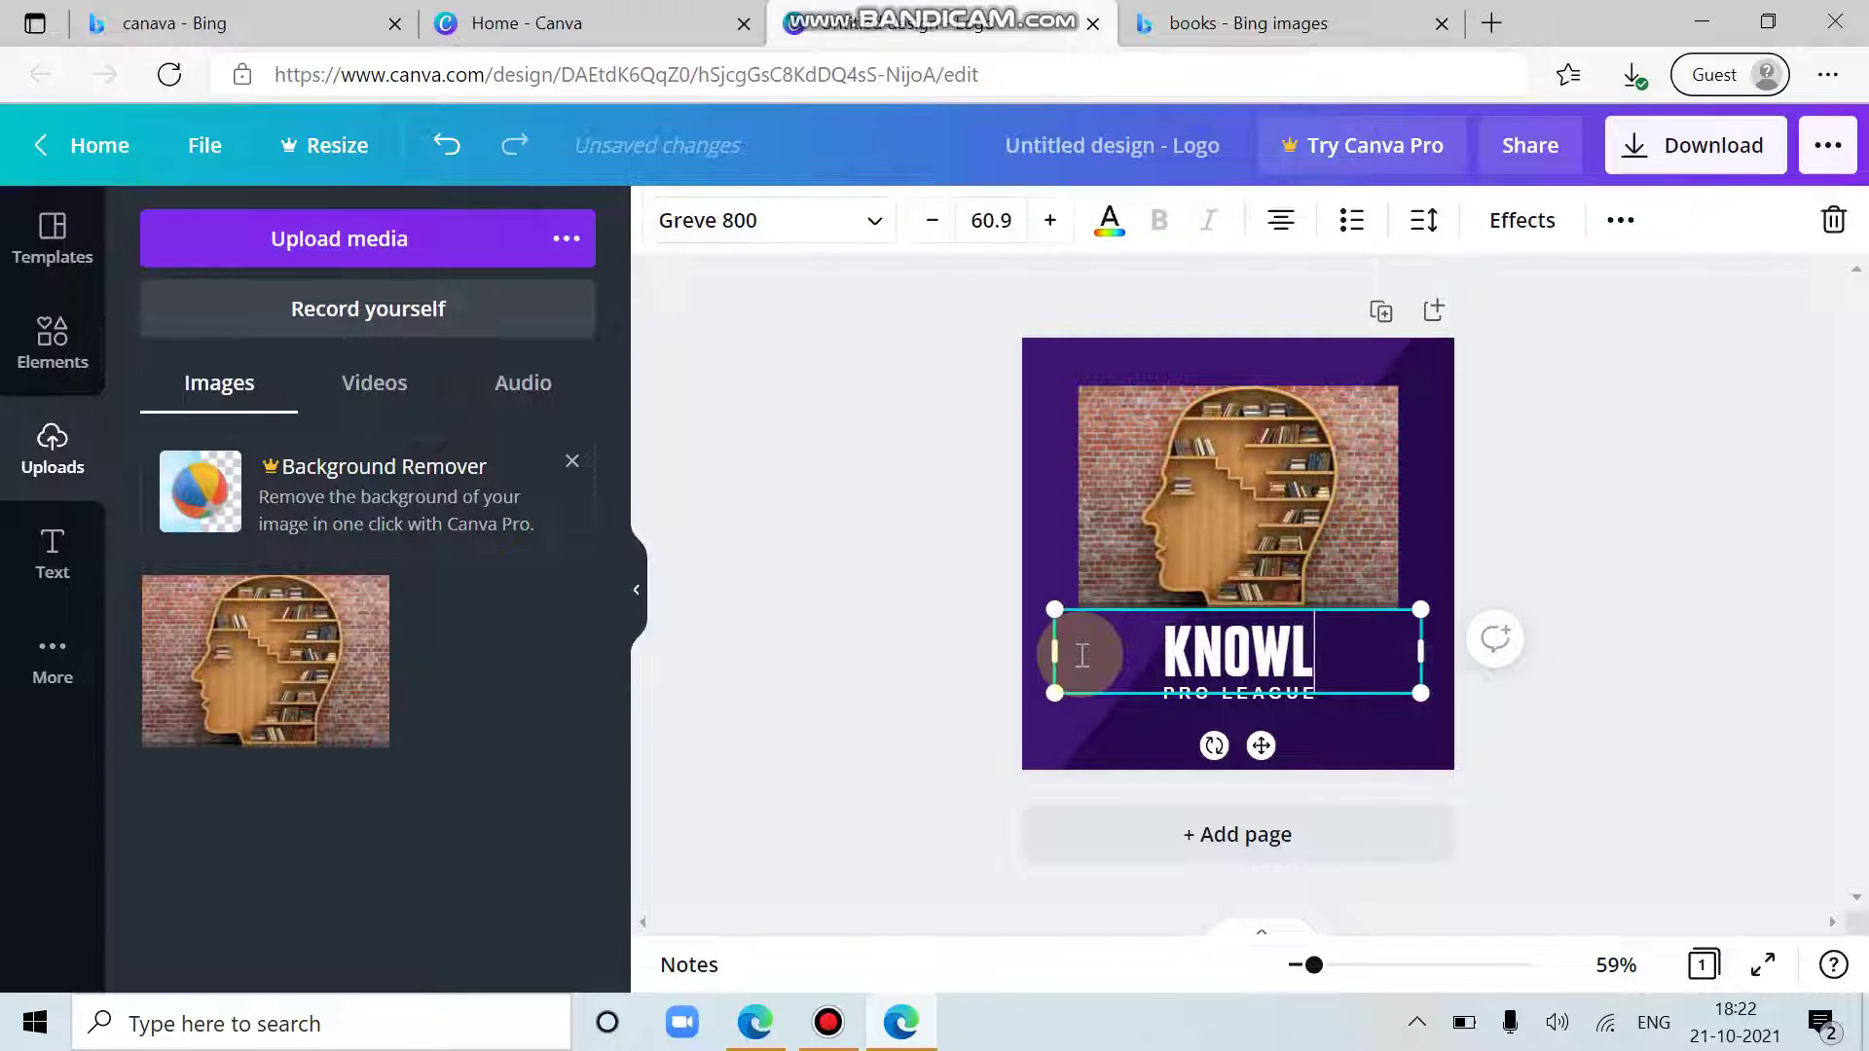
pyautogui.write('EDGE')
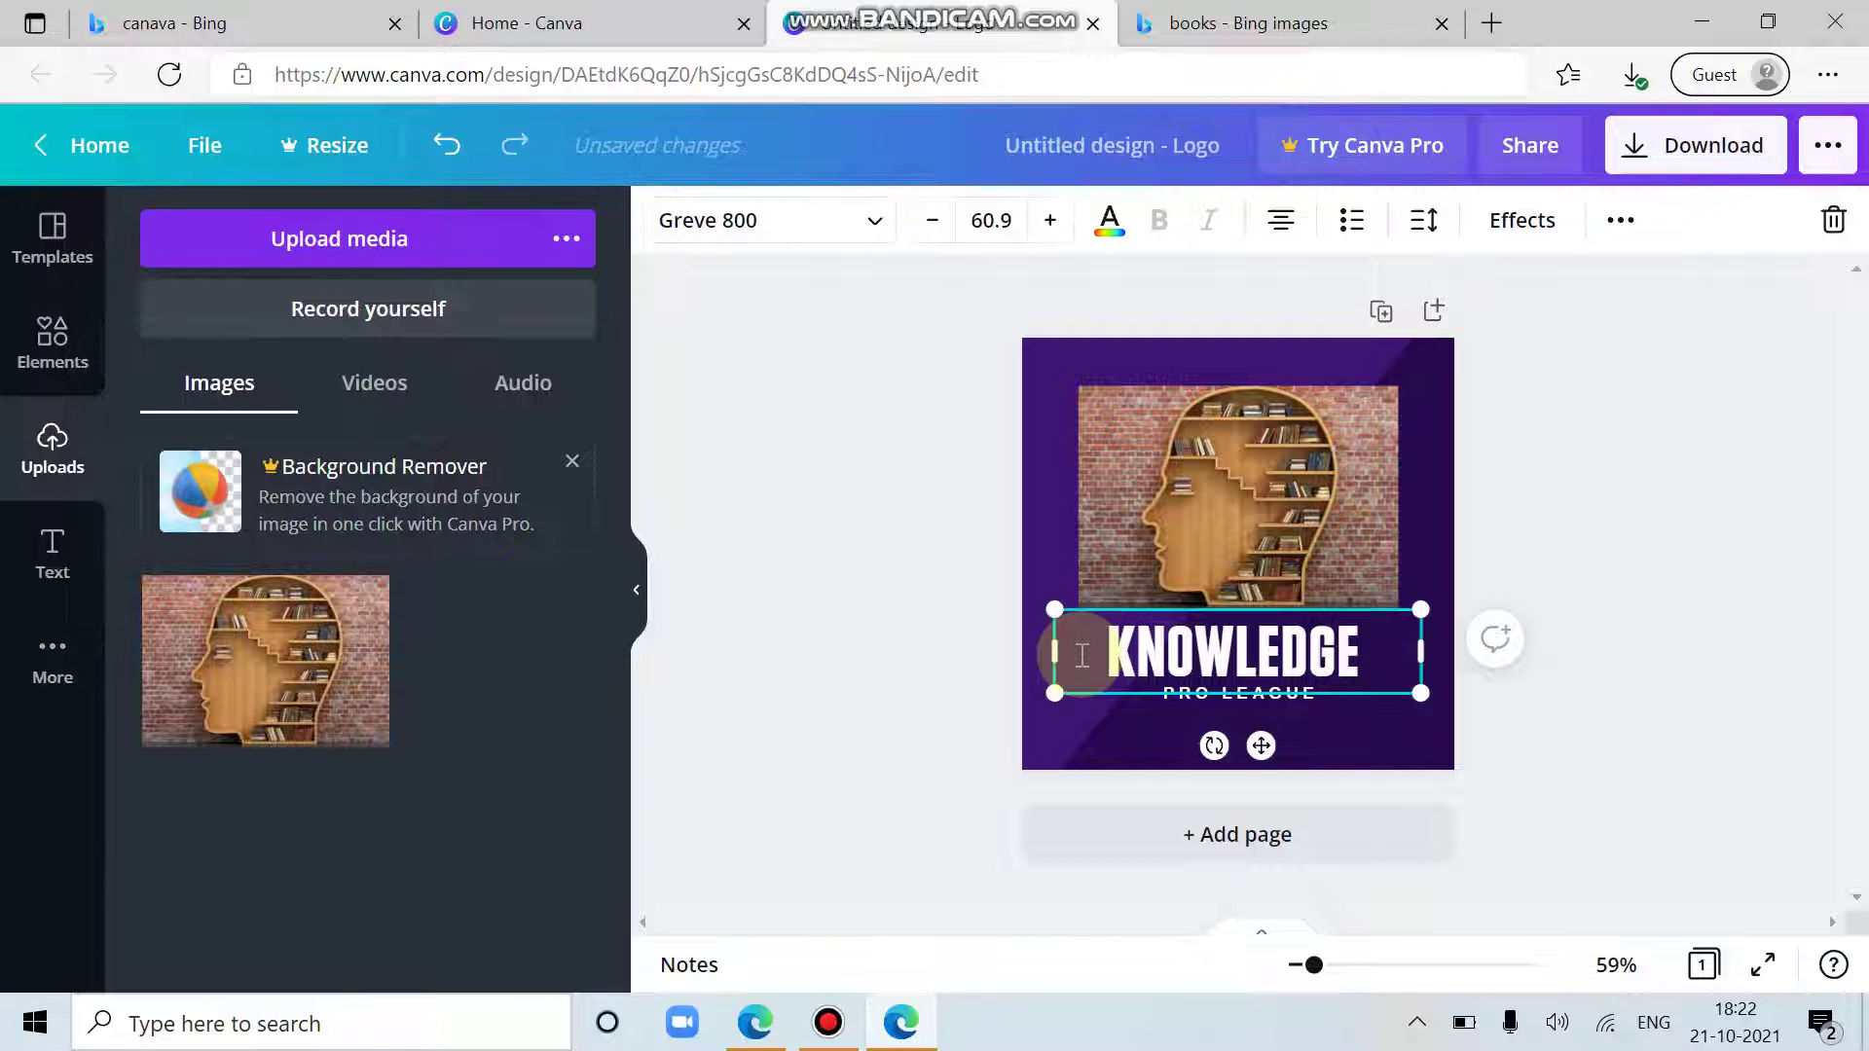
pyautogui.write(' 24')
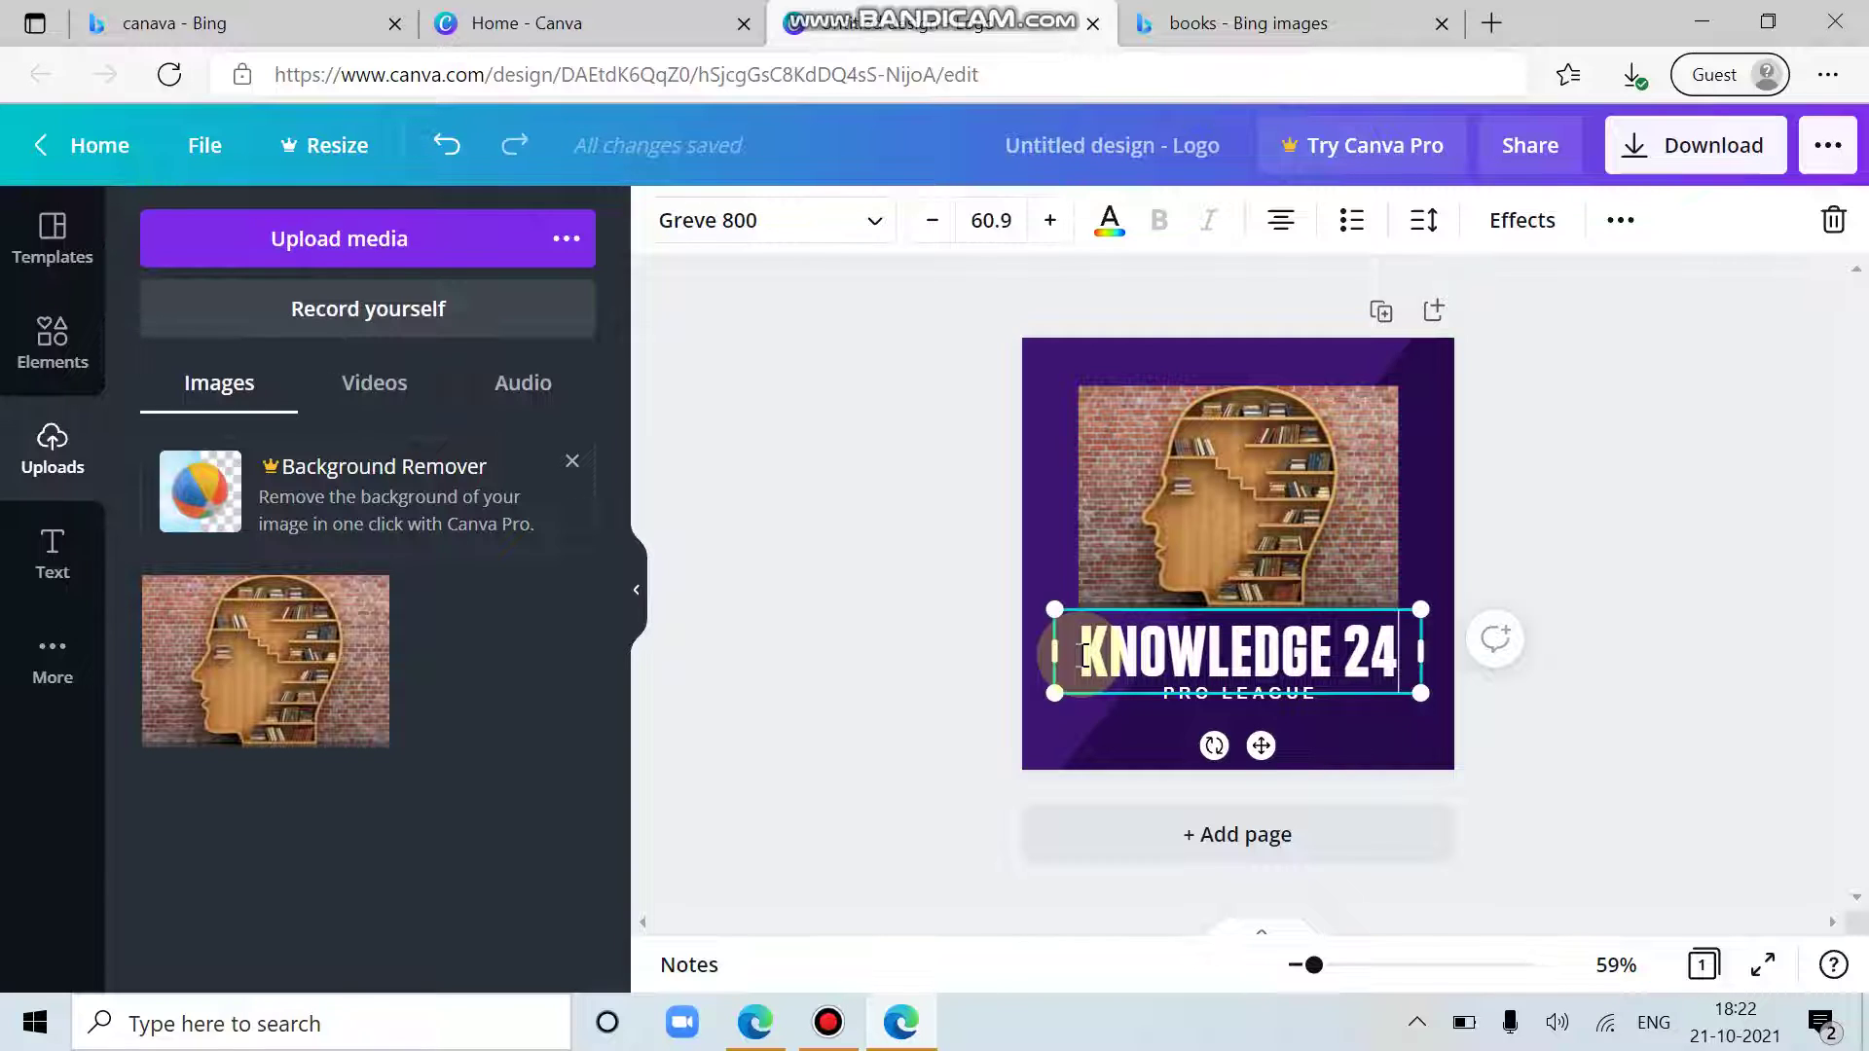
pyautogui.write('*7')
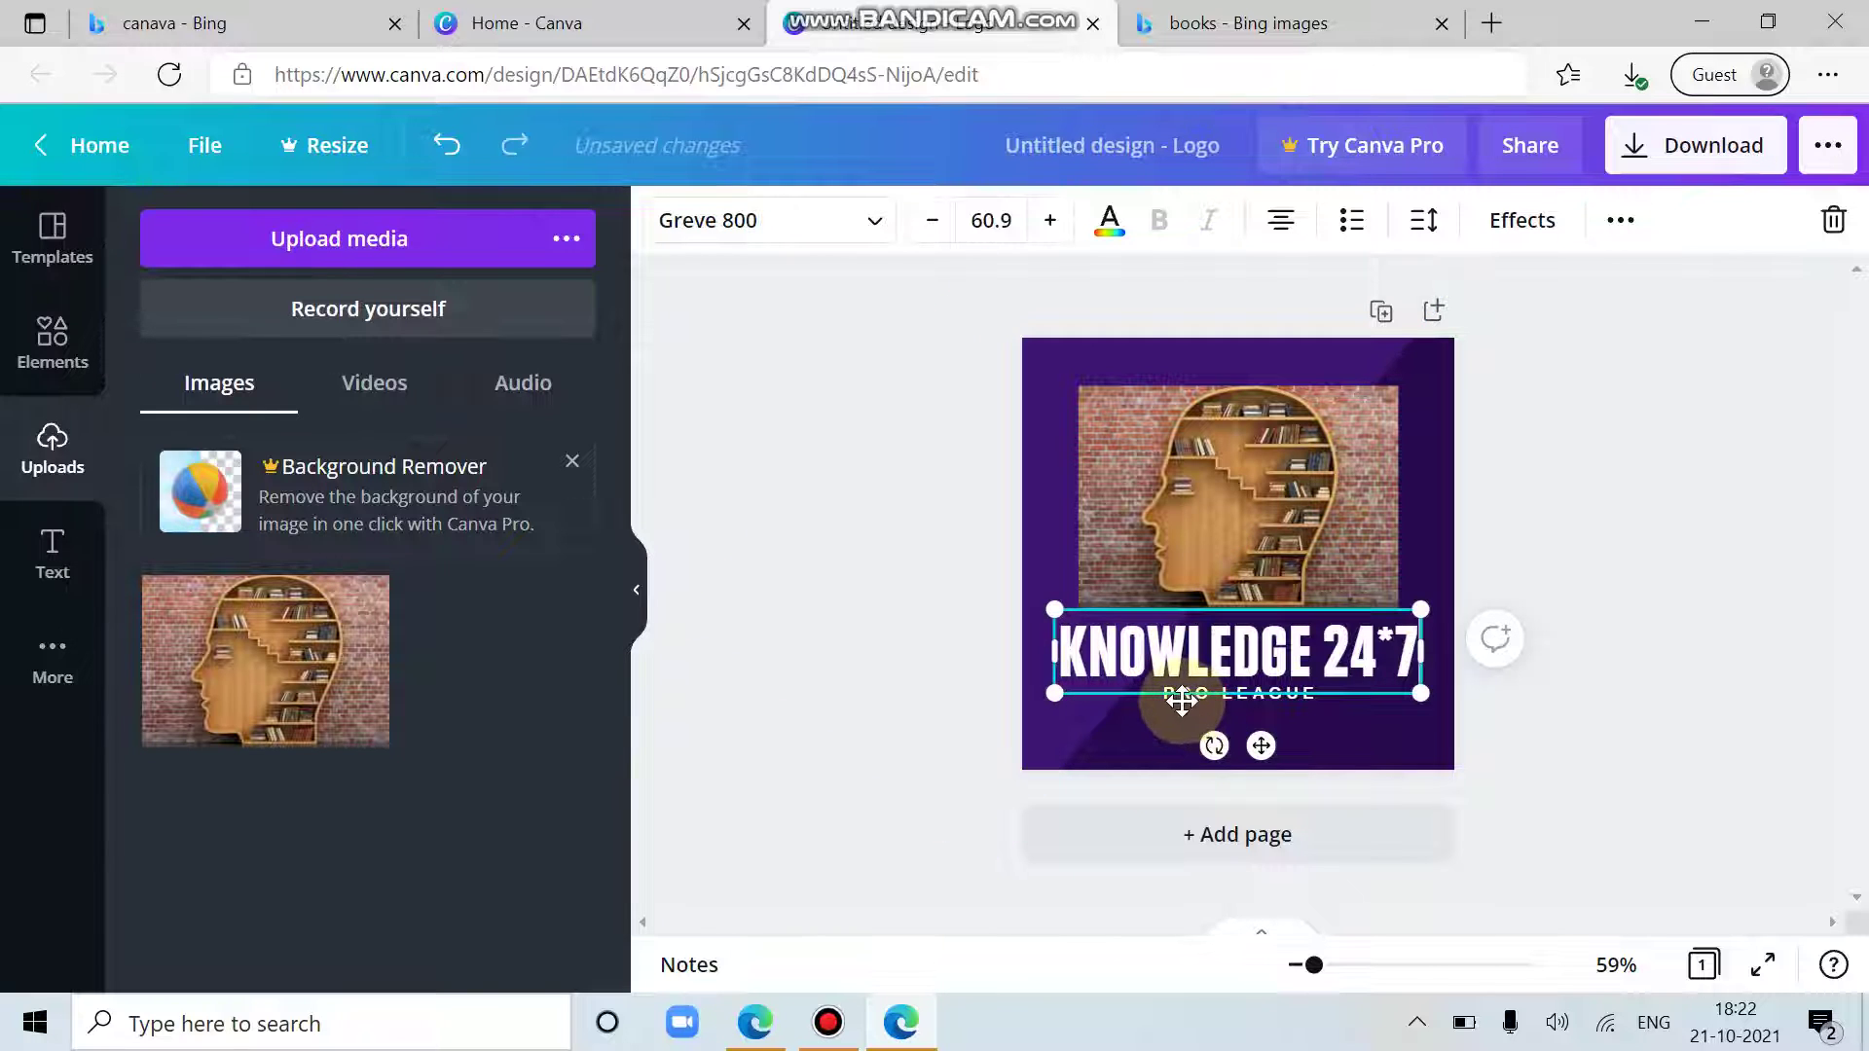
pyautogui.click(1307, 698)
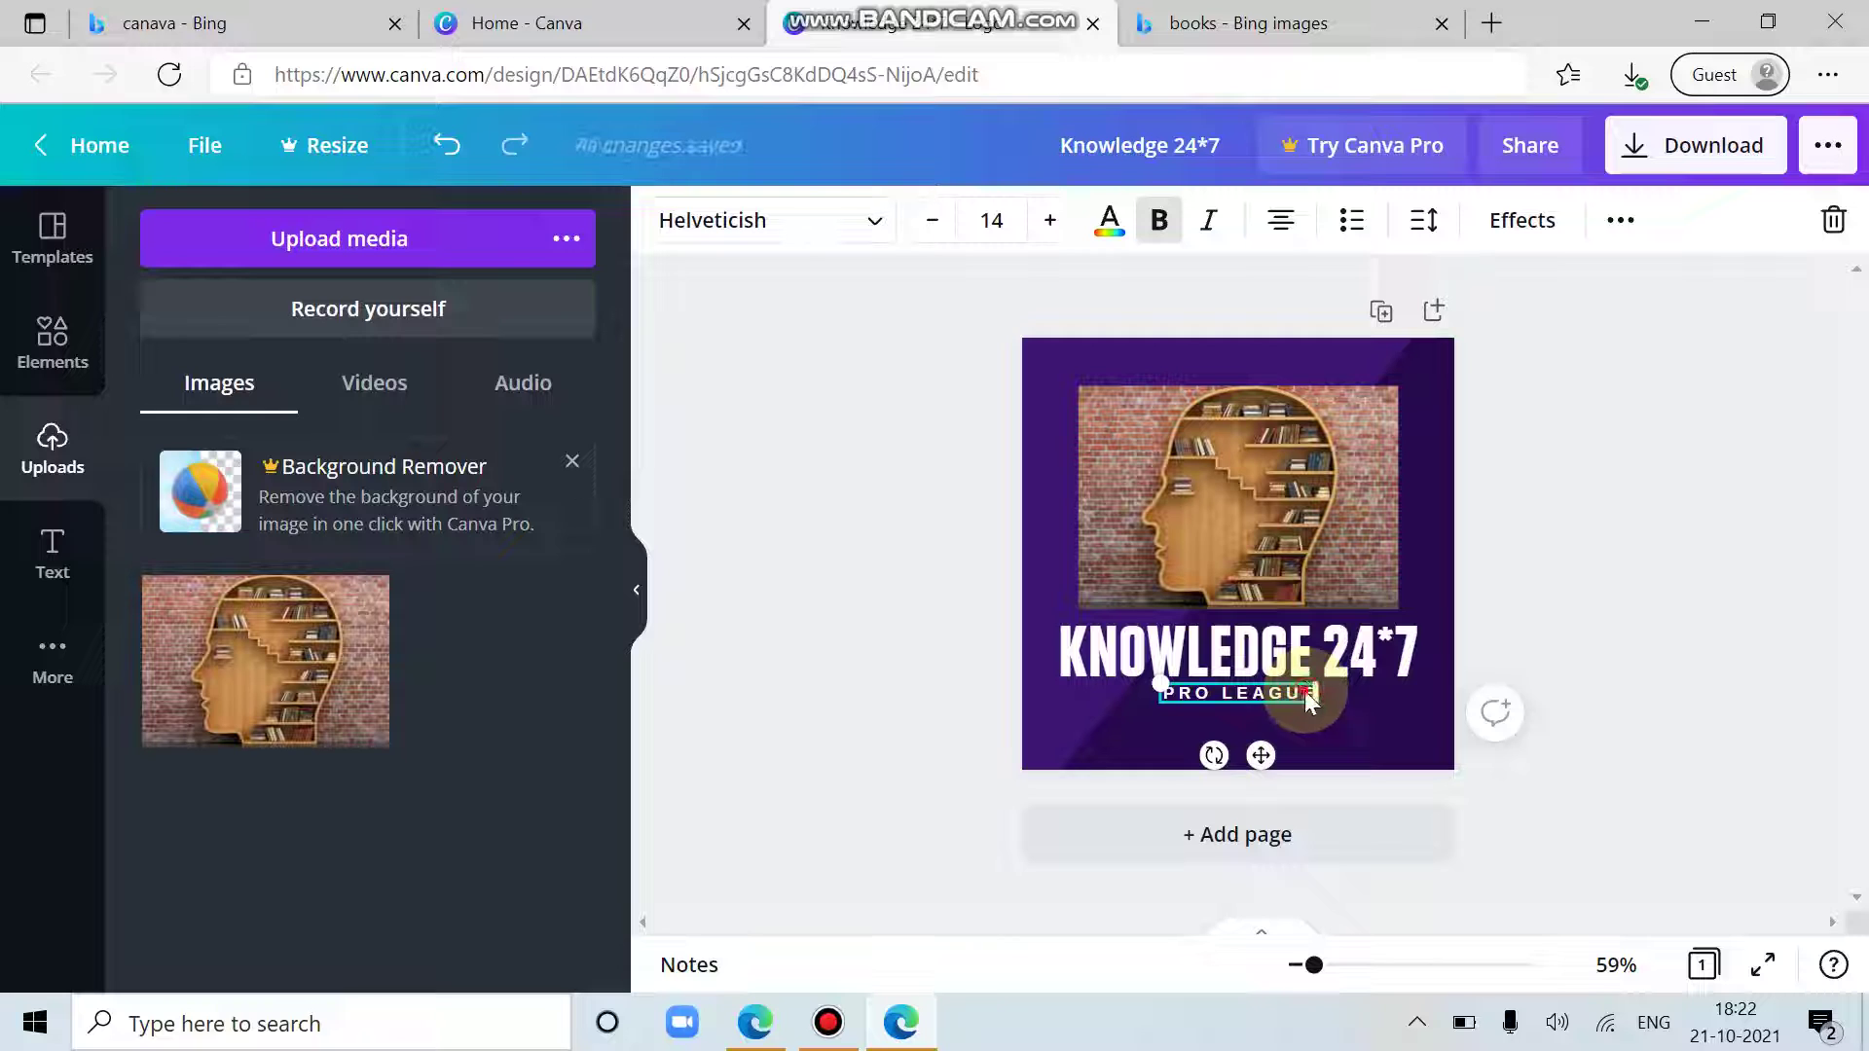
# Step: Narrow the PRO LEAGUE text box and replace its text with 'EXPANDING BRAIN'
pyautogui.moveTo(1307, 699); pyautogui.dragTo(1162, 686)
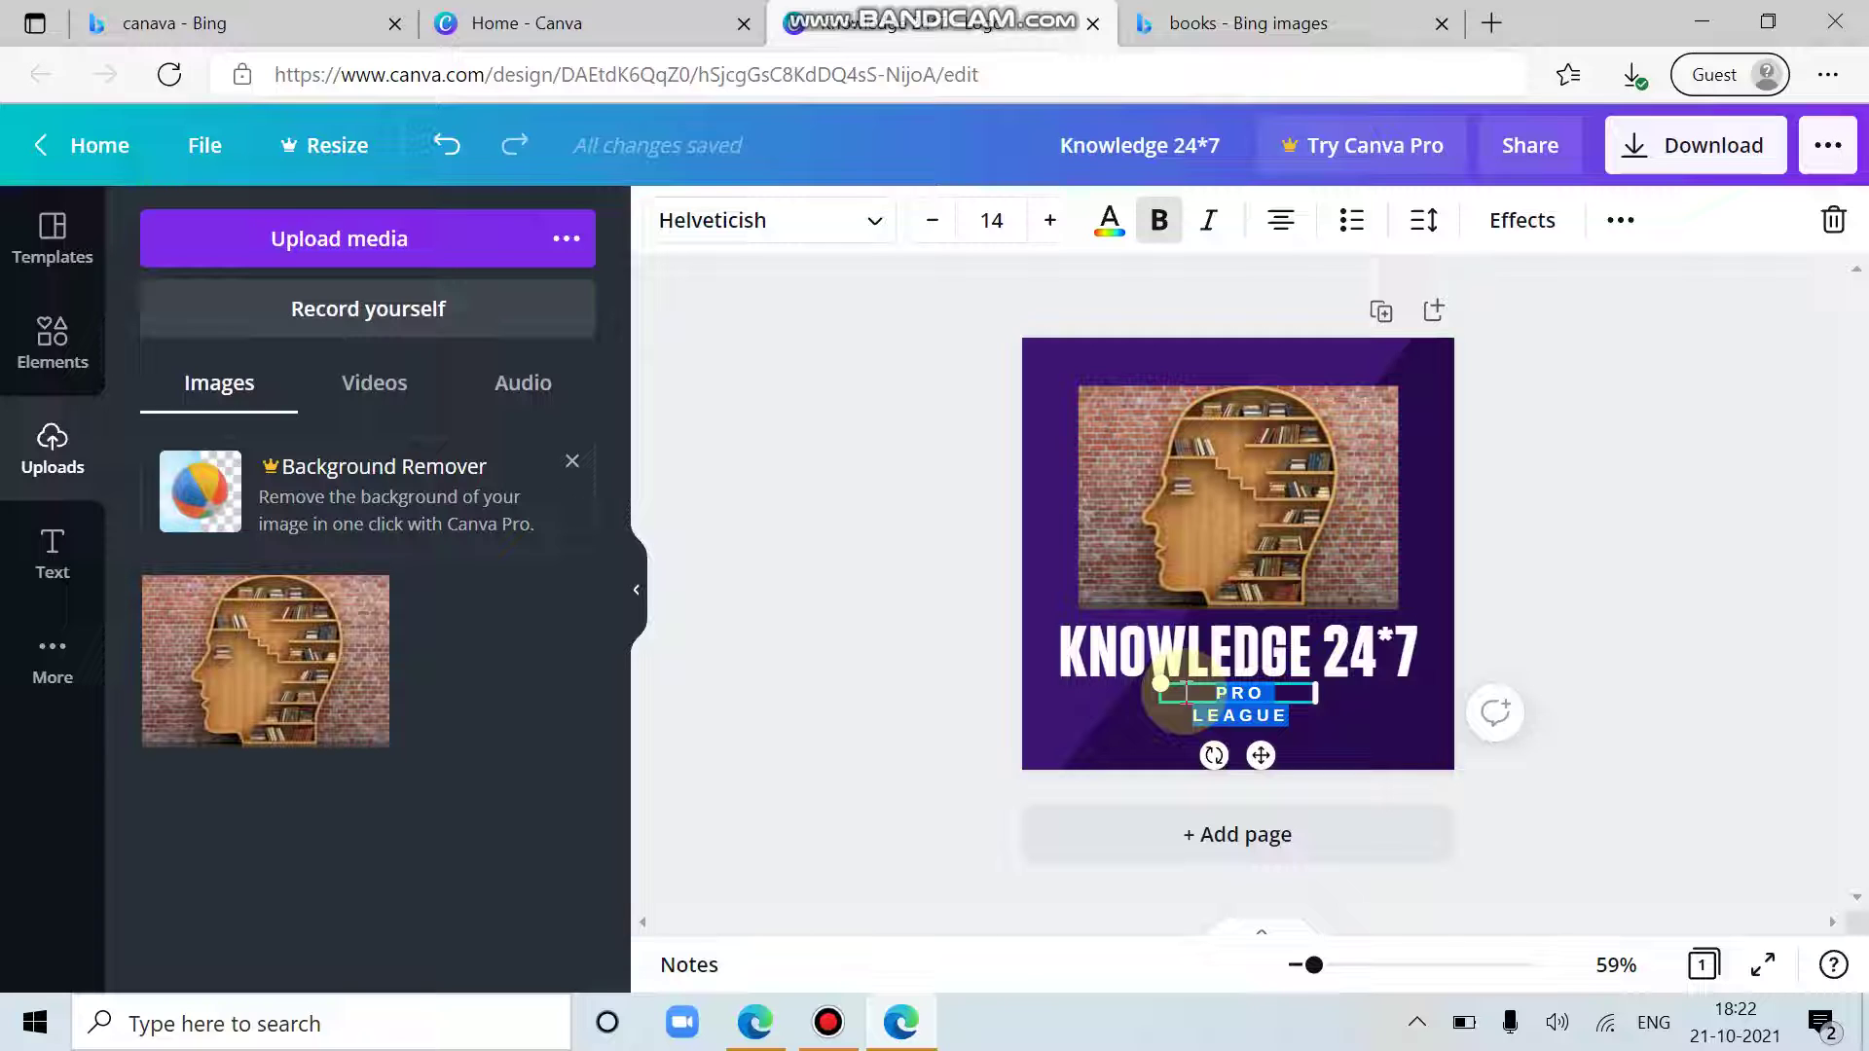
pyautogui.moveTo(1161, 685); pyautogui.dragTo(1183, 691)
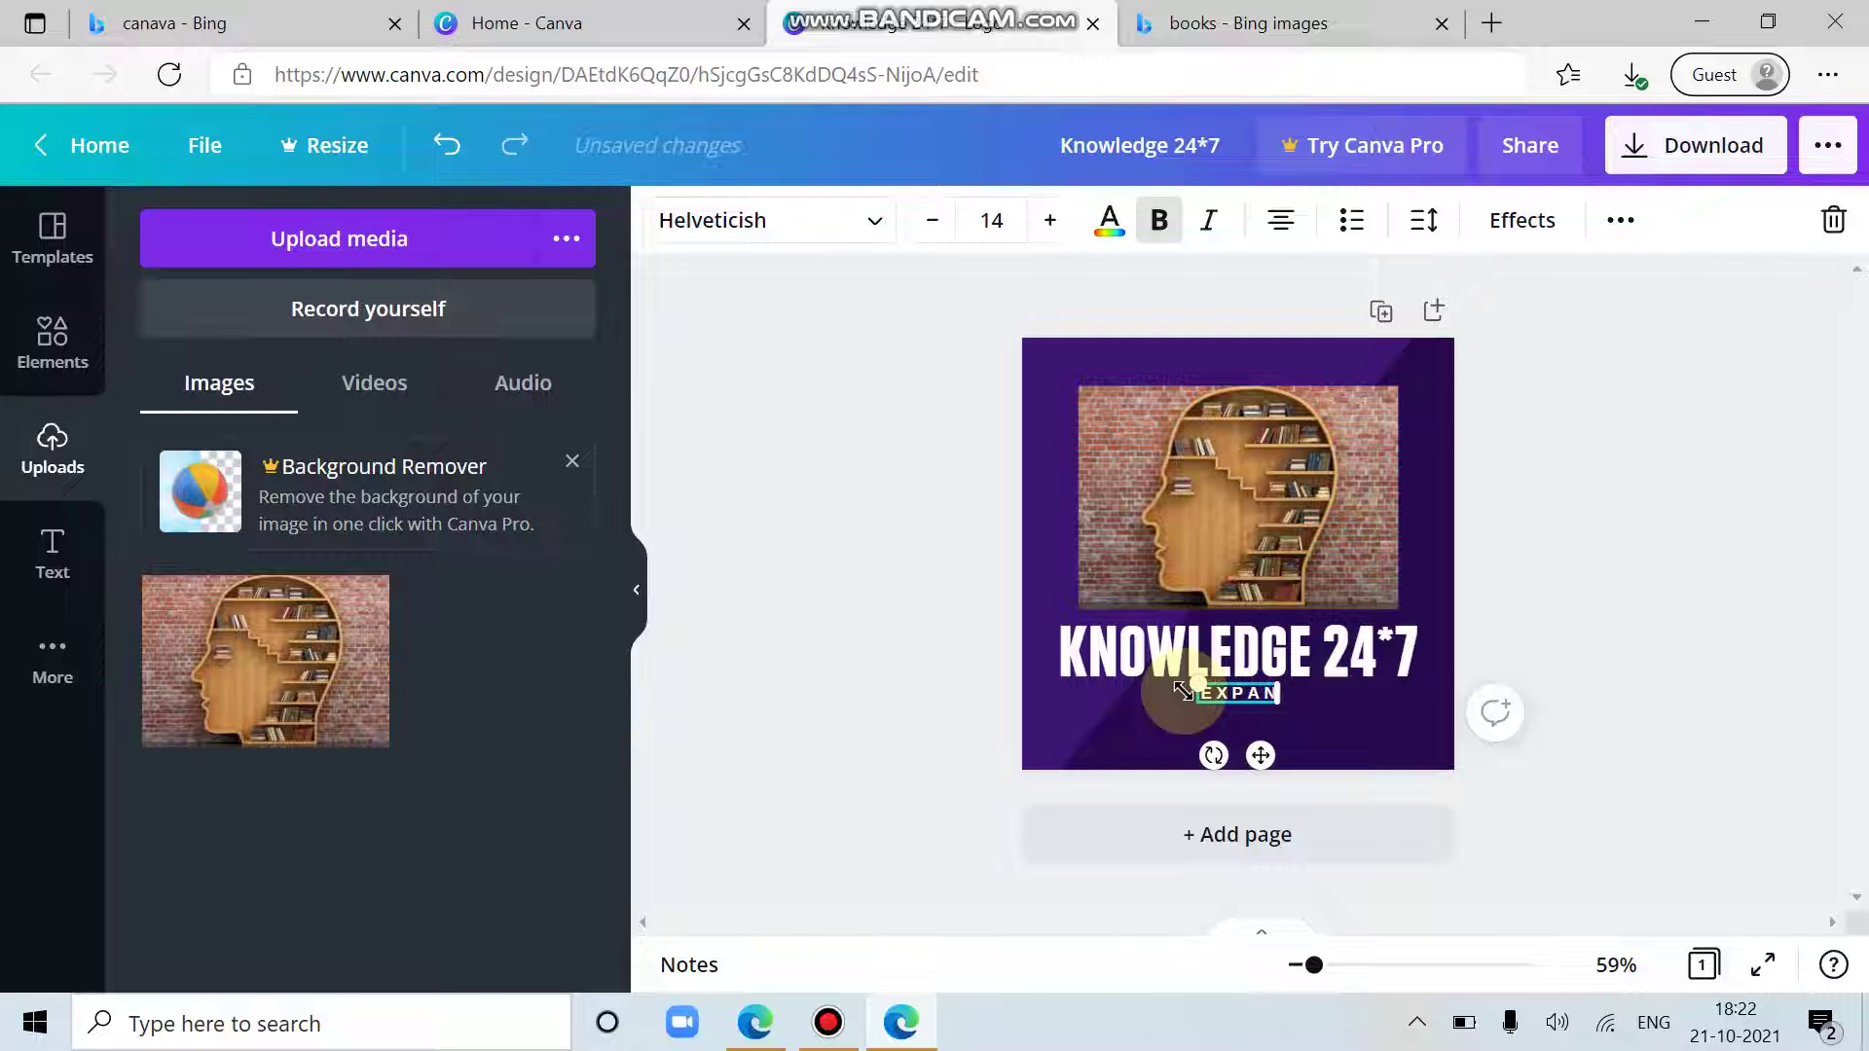
pyautogui.write('EXPANDING BR')
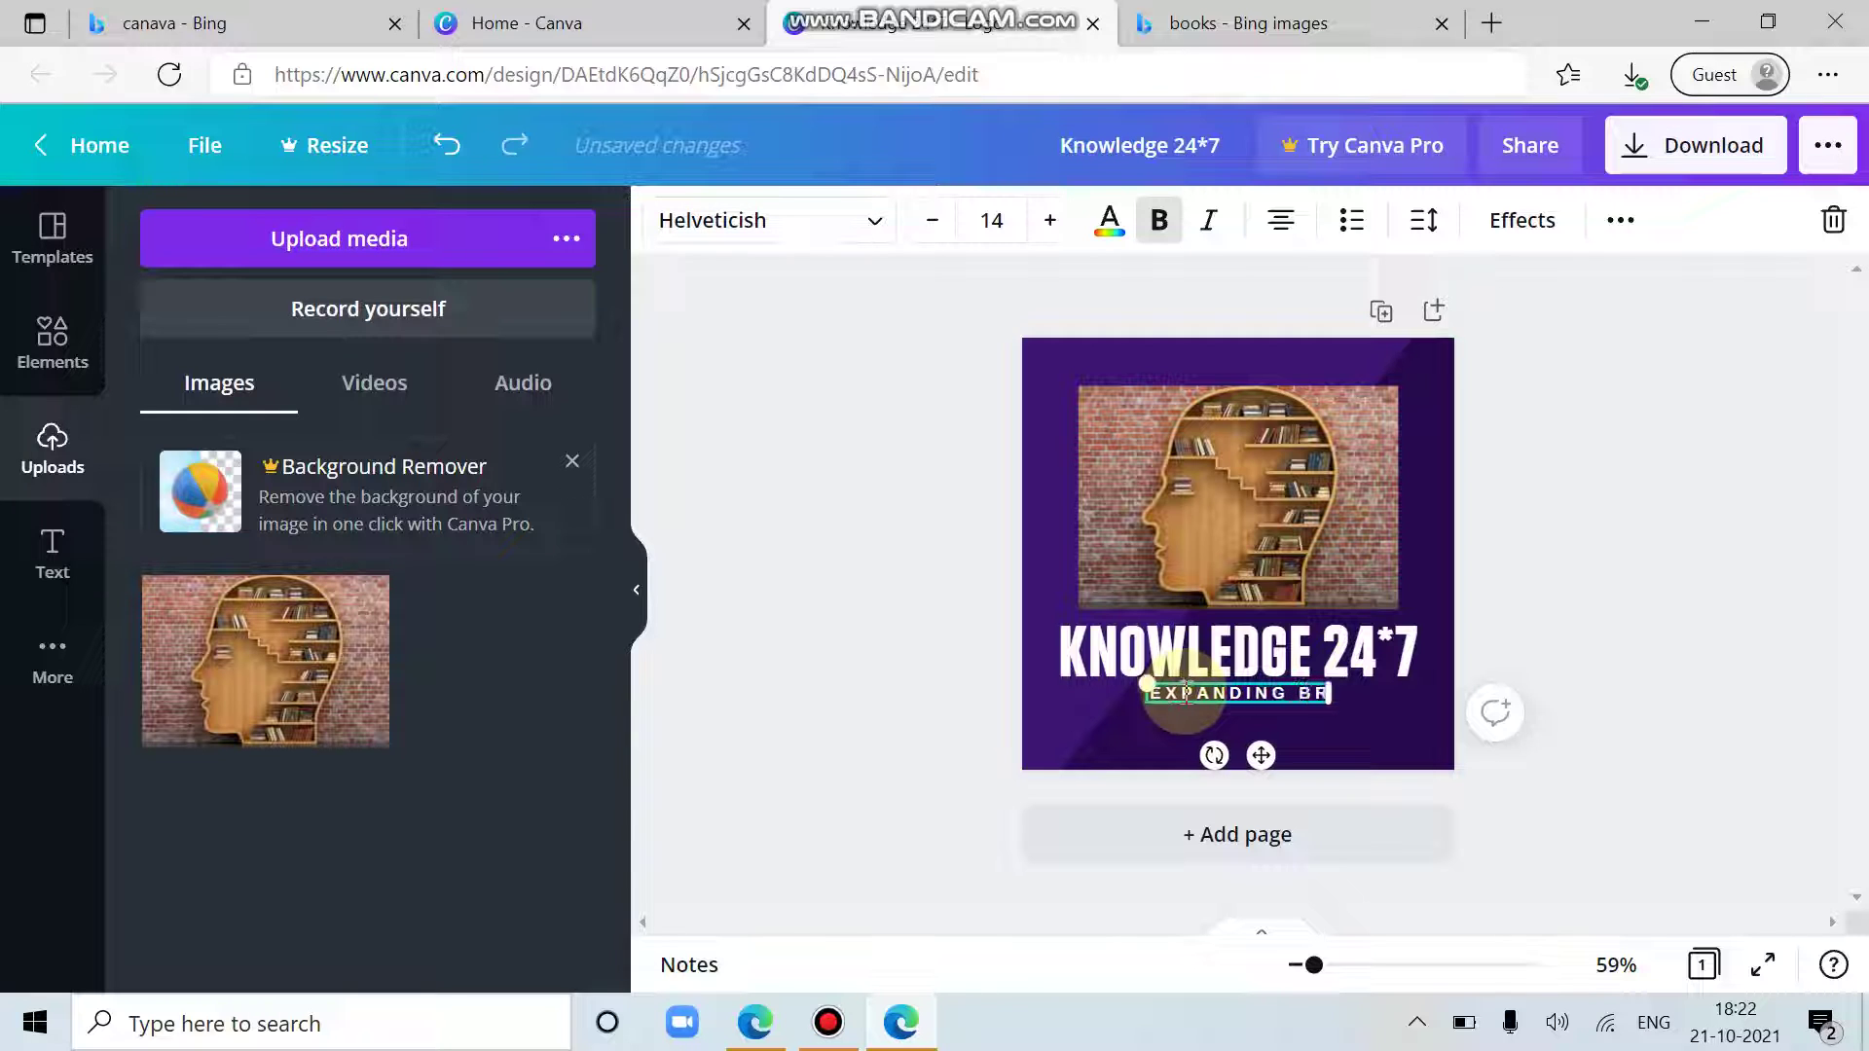
pyautogui.write('AIN')
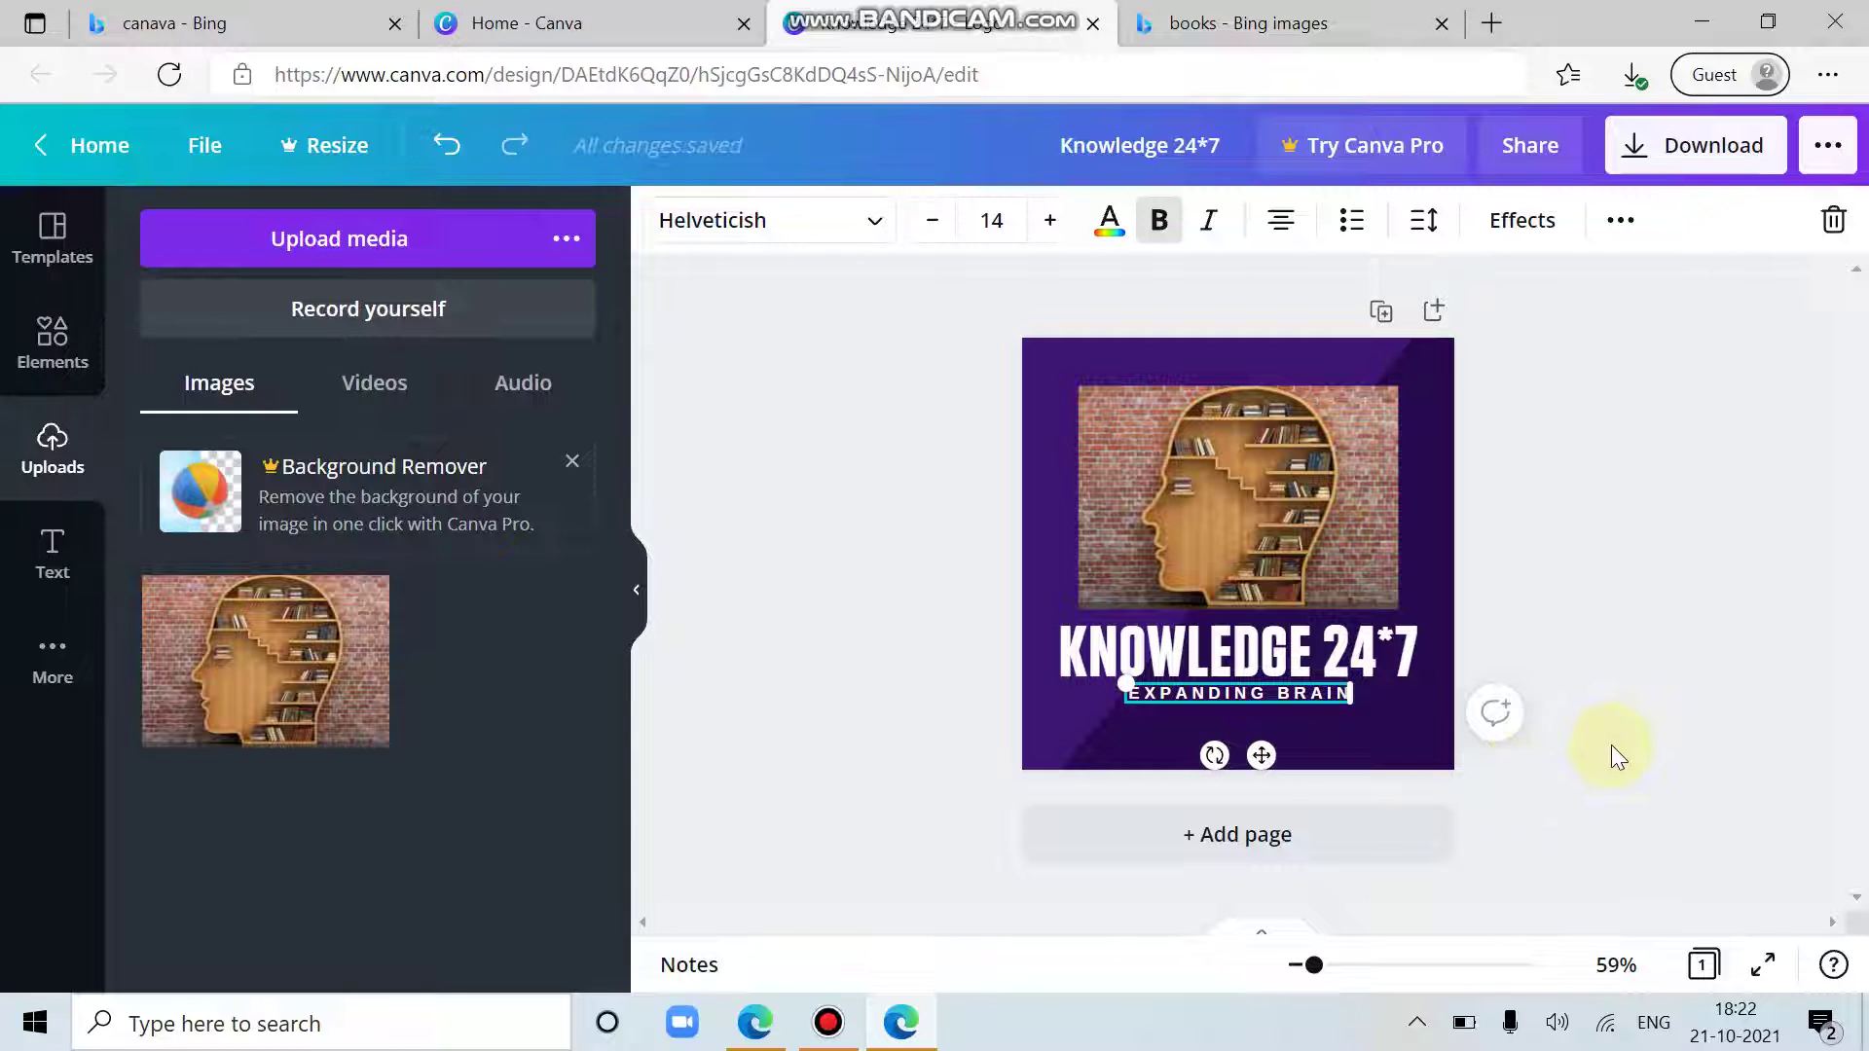
pyautogui.click(1613, 750)
# Step: Change the page background colour to yellow, leaving a purple diagonal band at upper left
pyautogui.click(1298, 757)
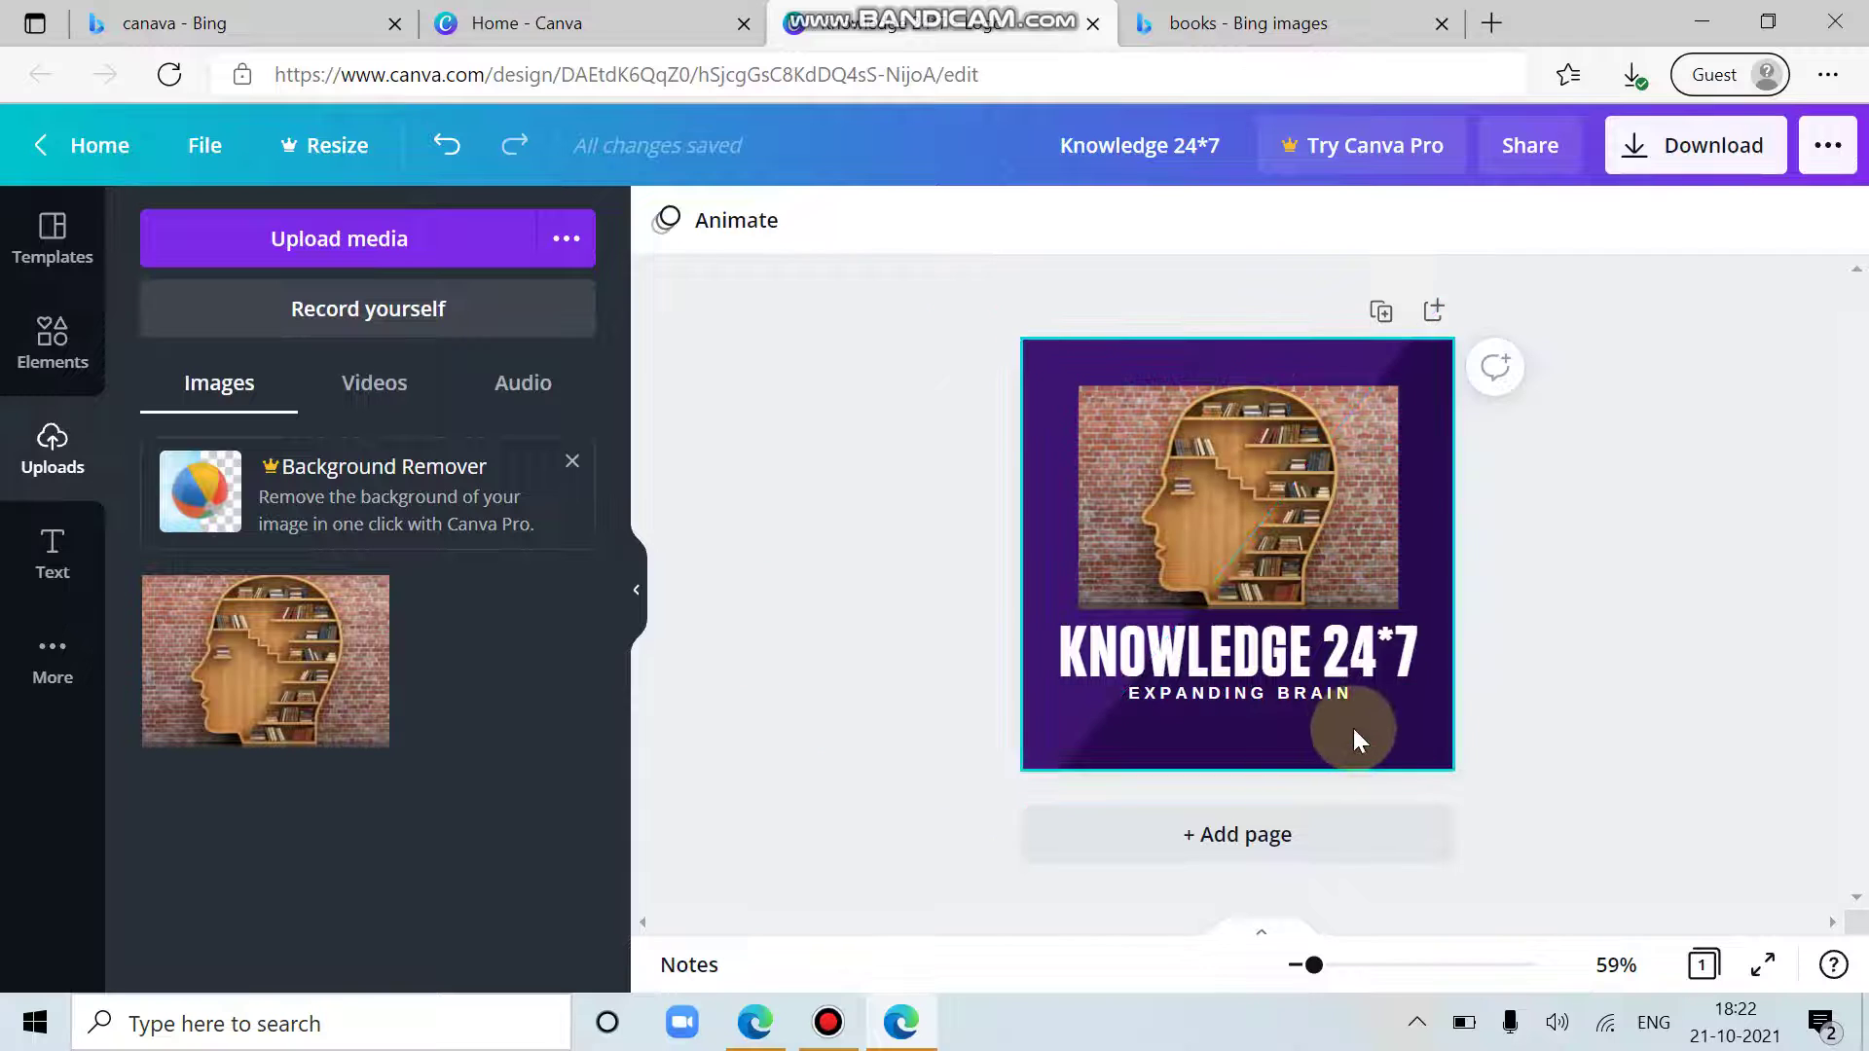
pyautogui.click(666, 225)
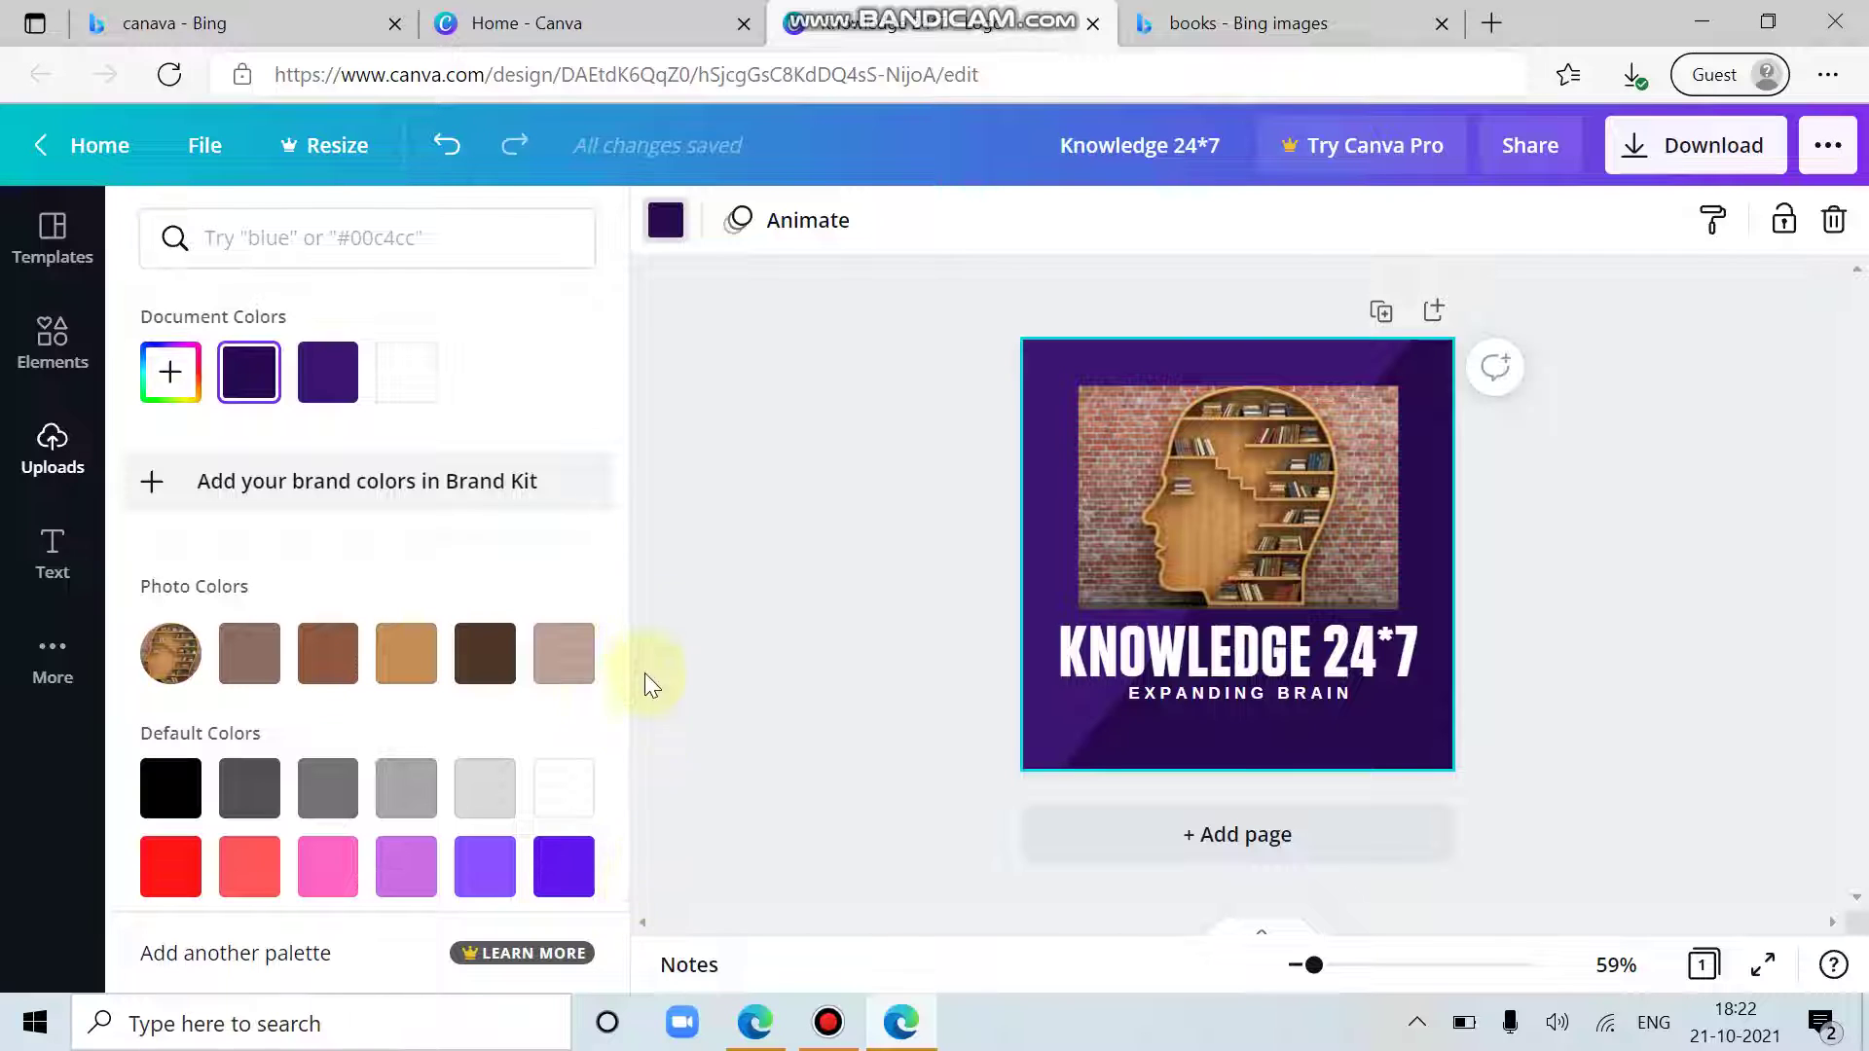
pyautogui.moveTo(627, 623); pyautogui.dragTo(627, 859)
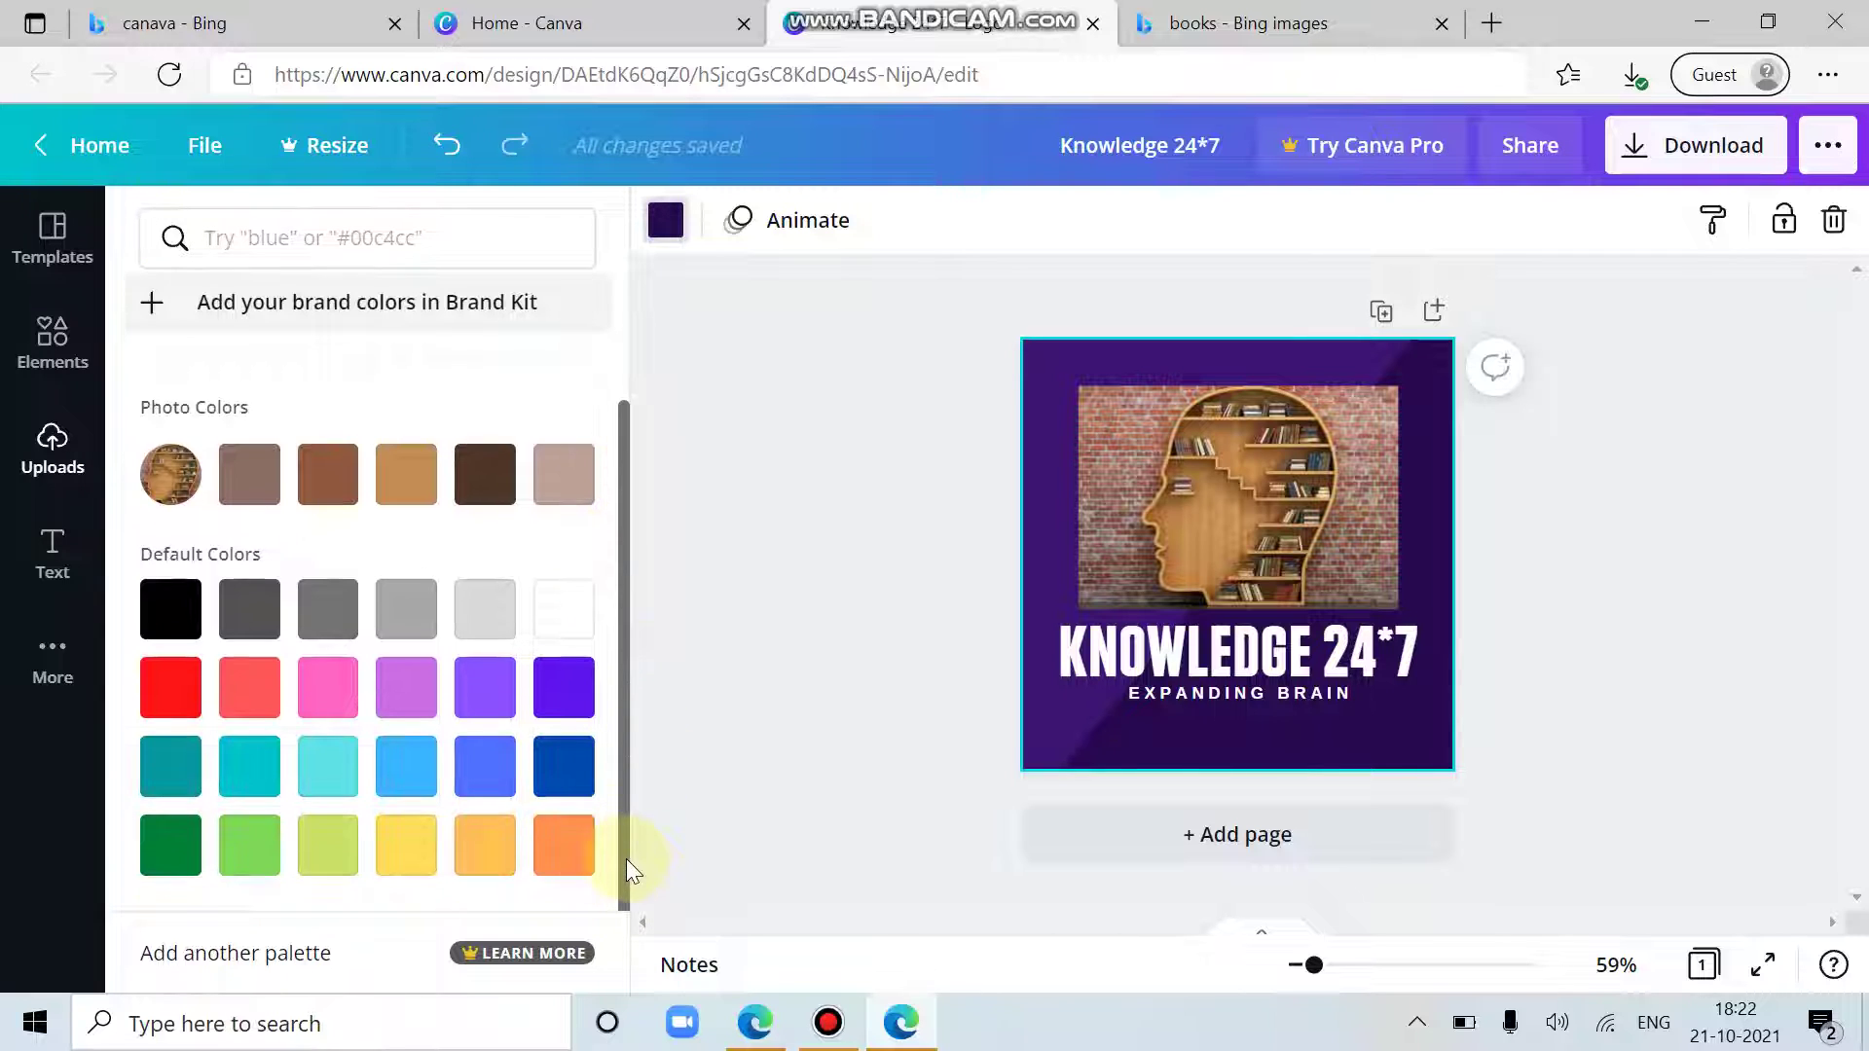
pyautogui.click(419, 857)
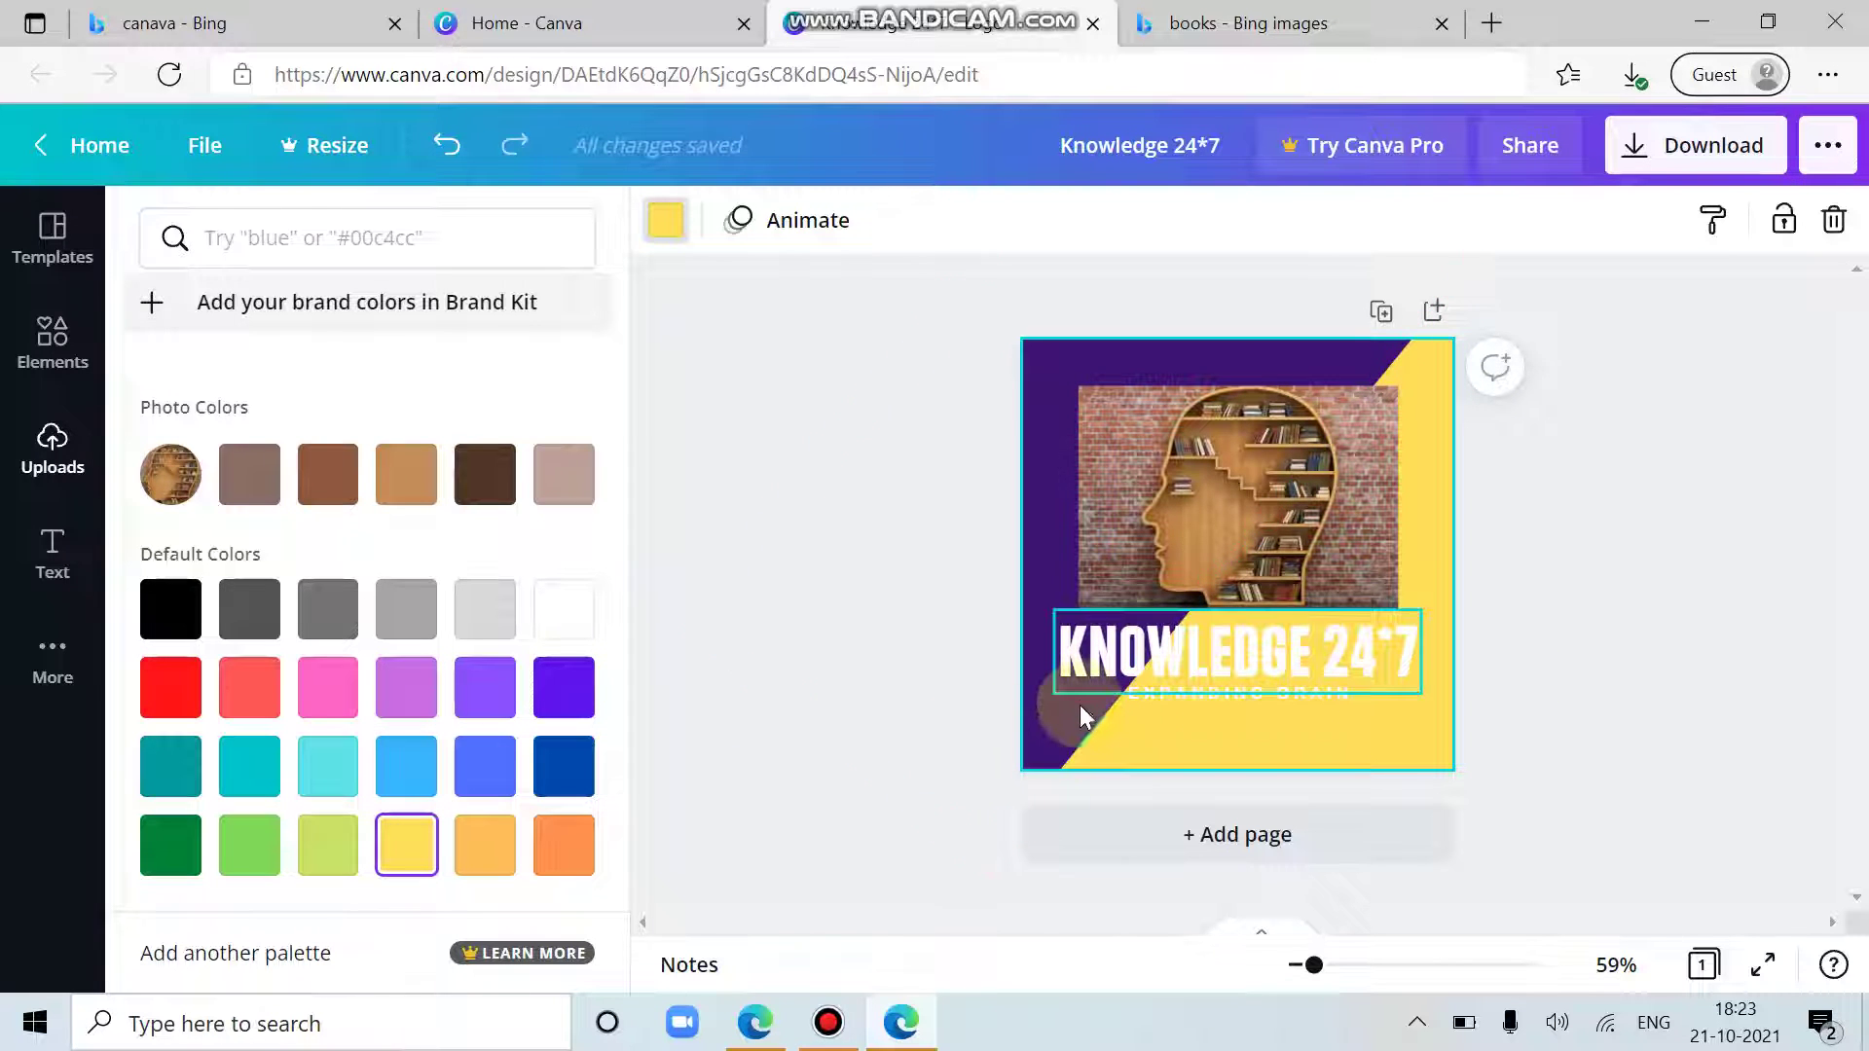
pyautogui.click(1078, 699)
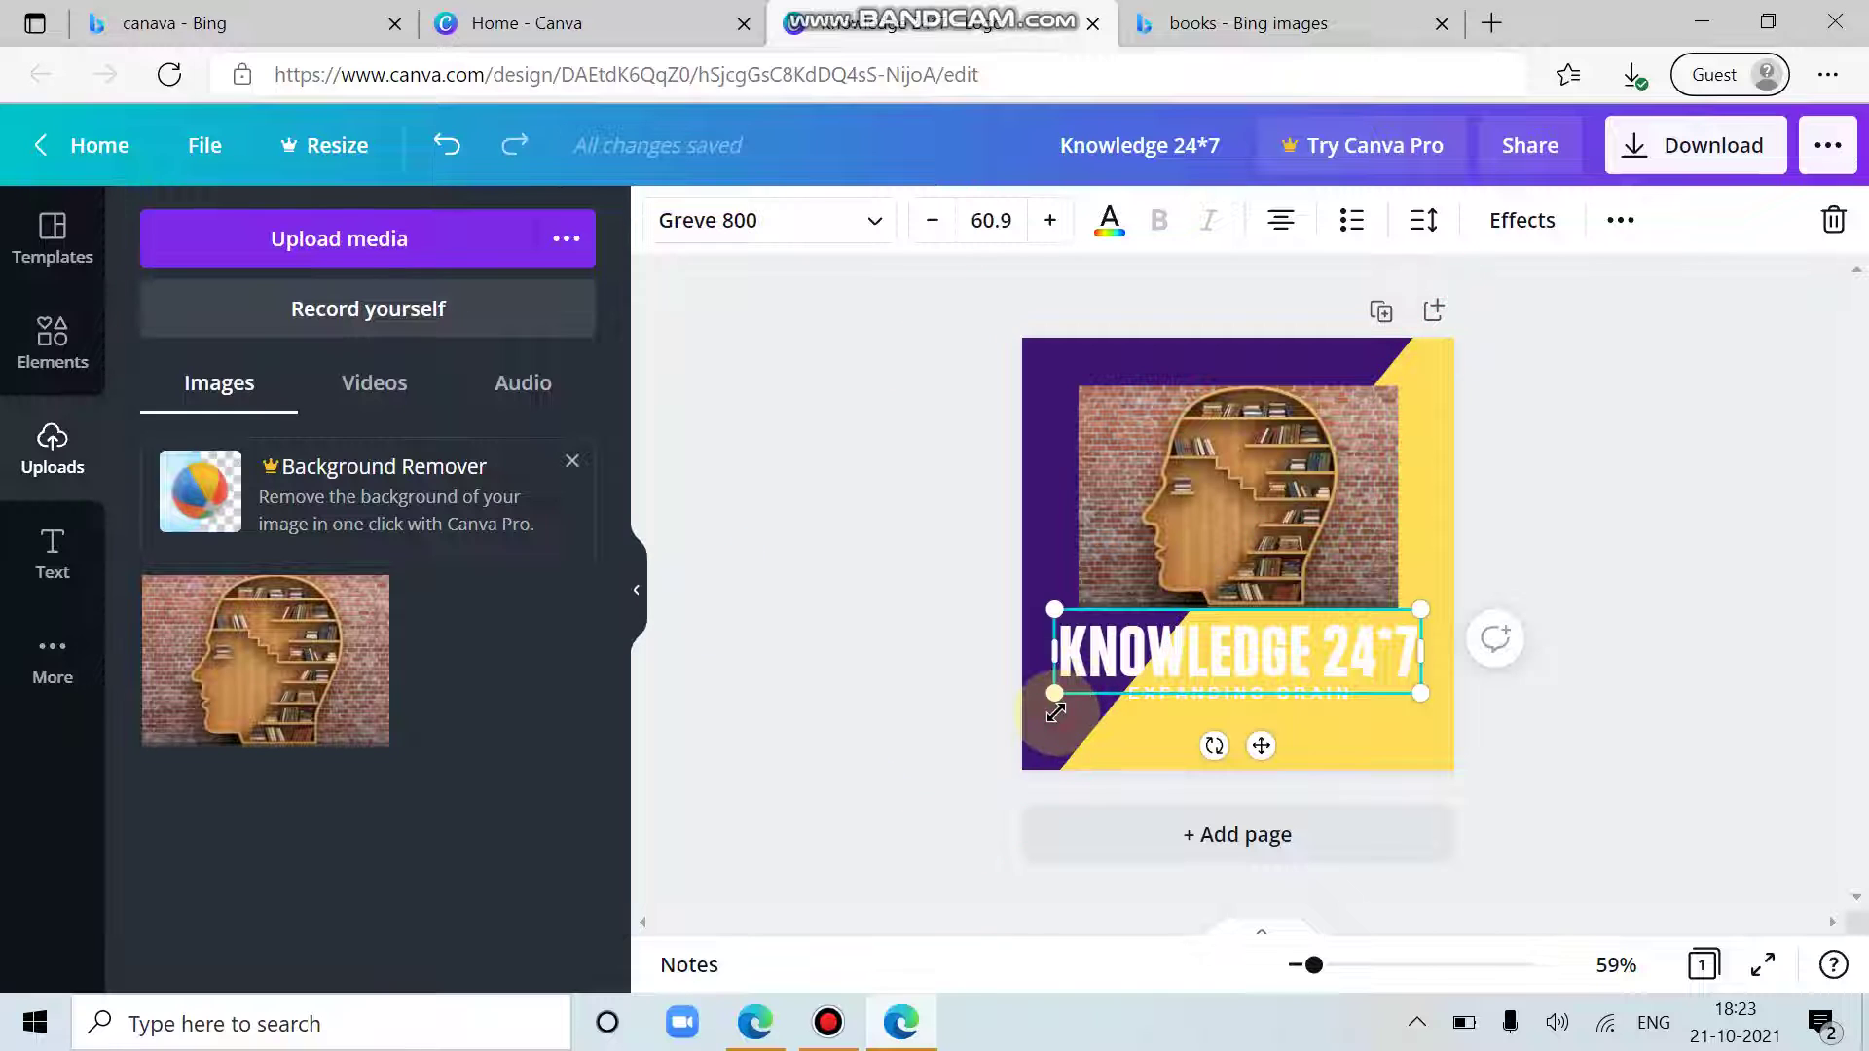
pyautogui.click(1066, 409)
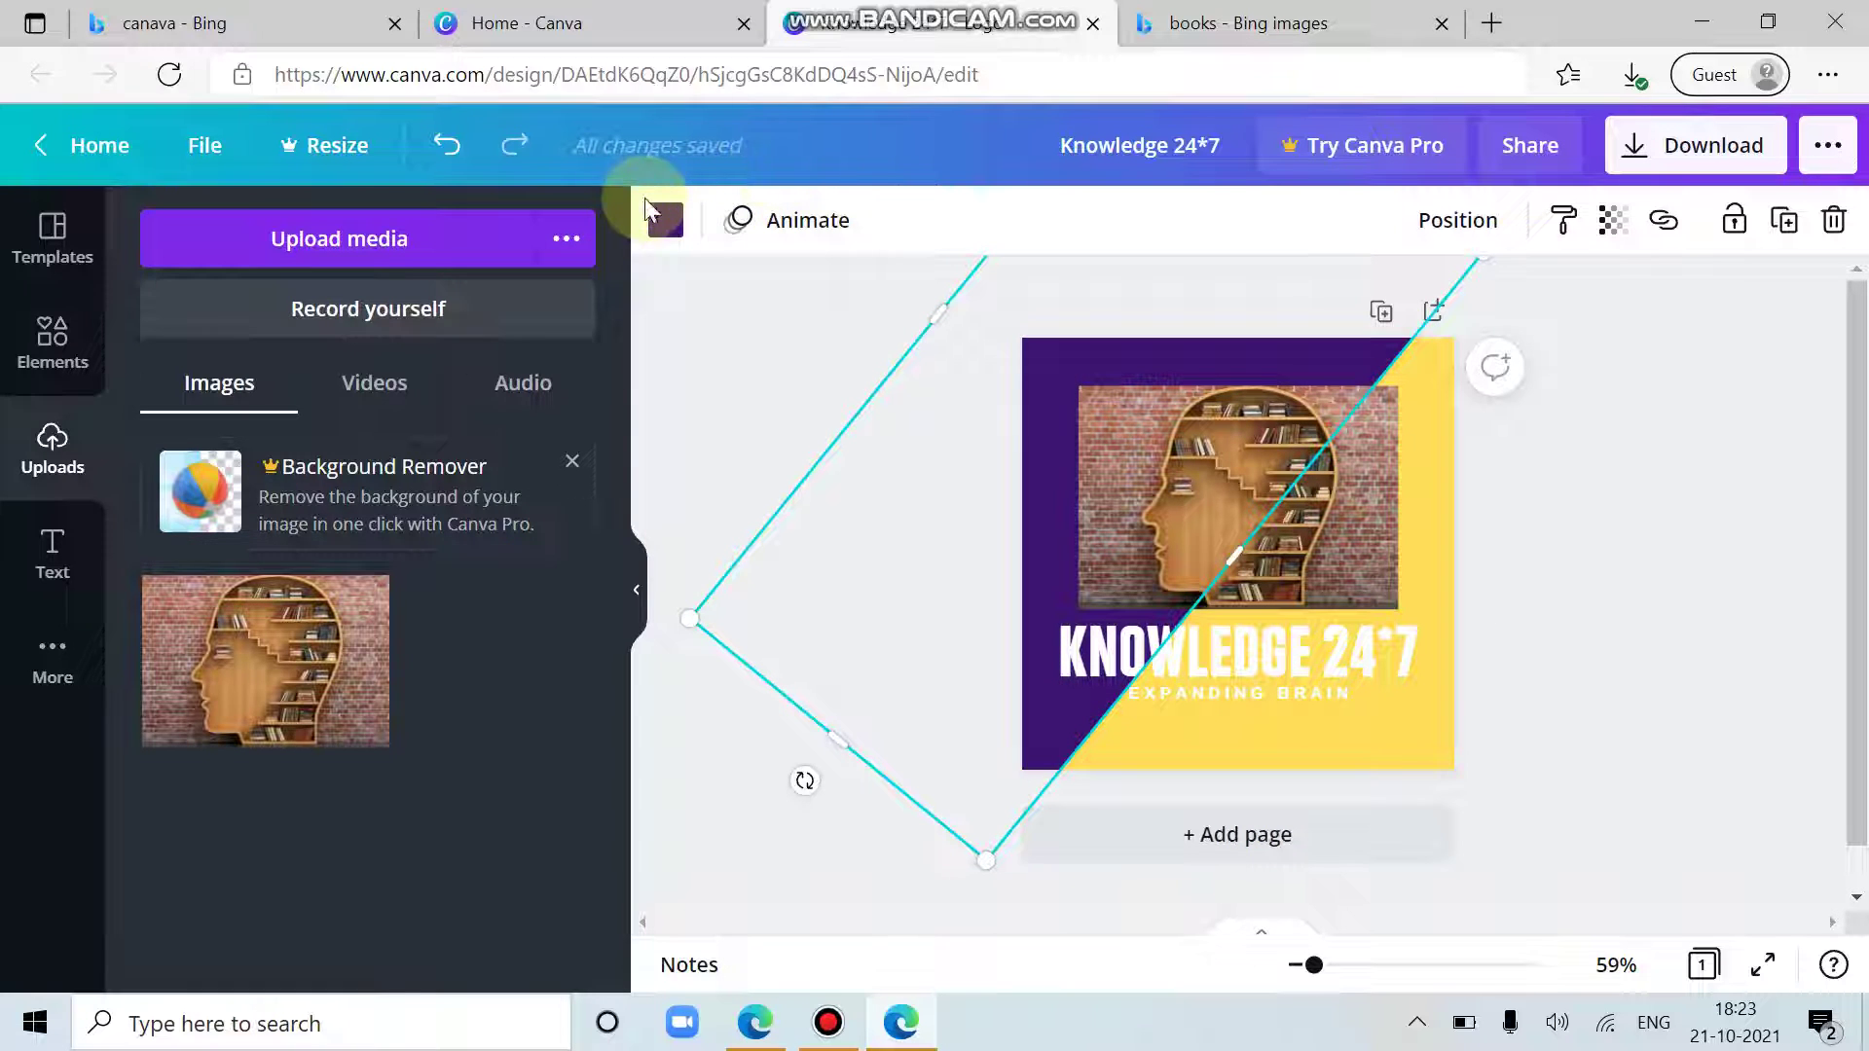
pyautogui.click(662, 216)
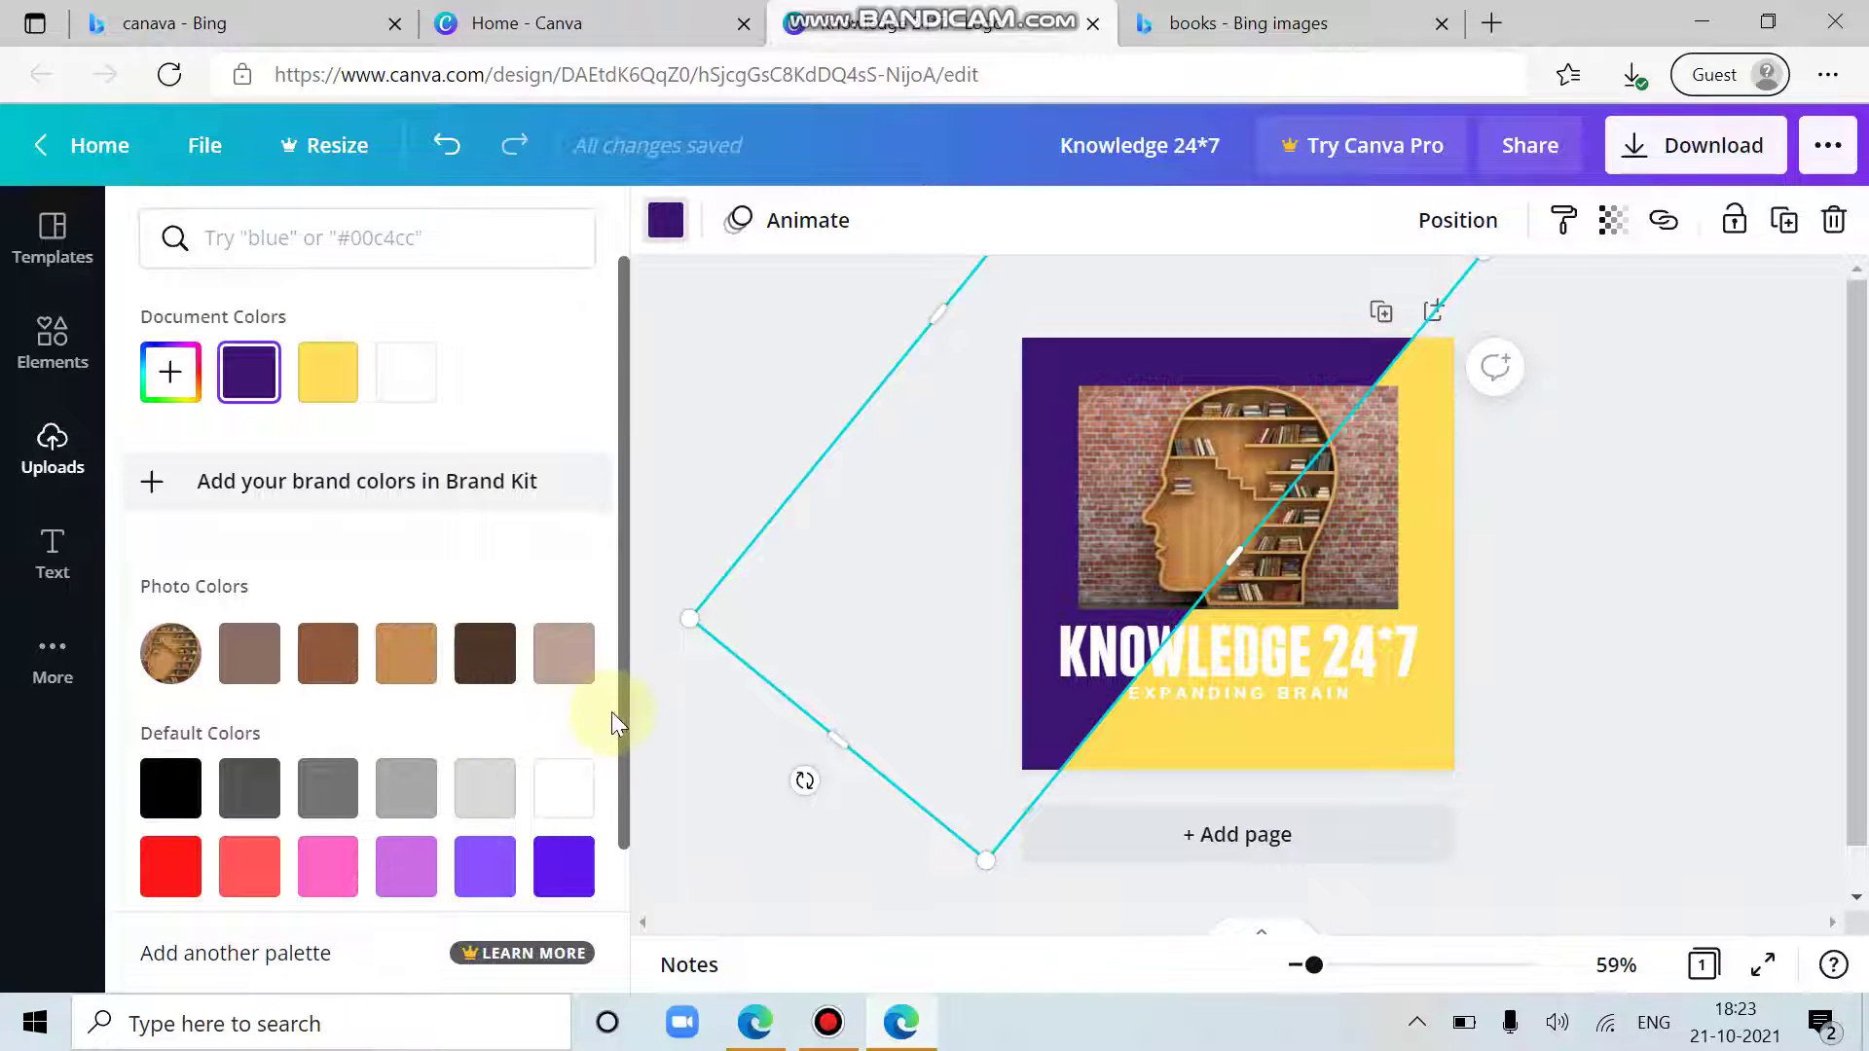
pyautogui.moveTo(621, 714); pyautogui.dragTo(517, 920)
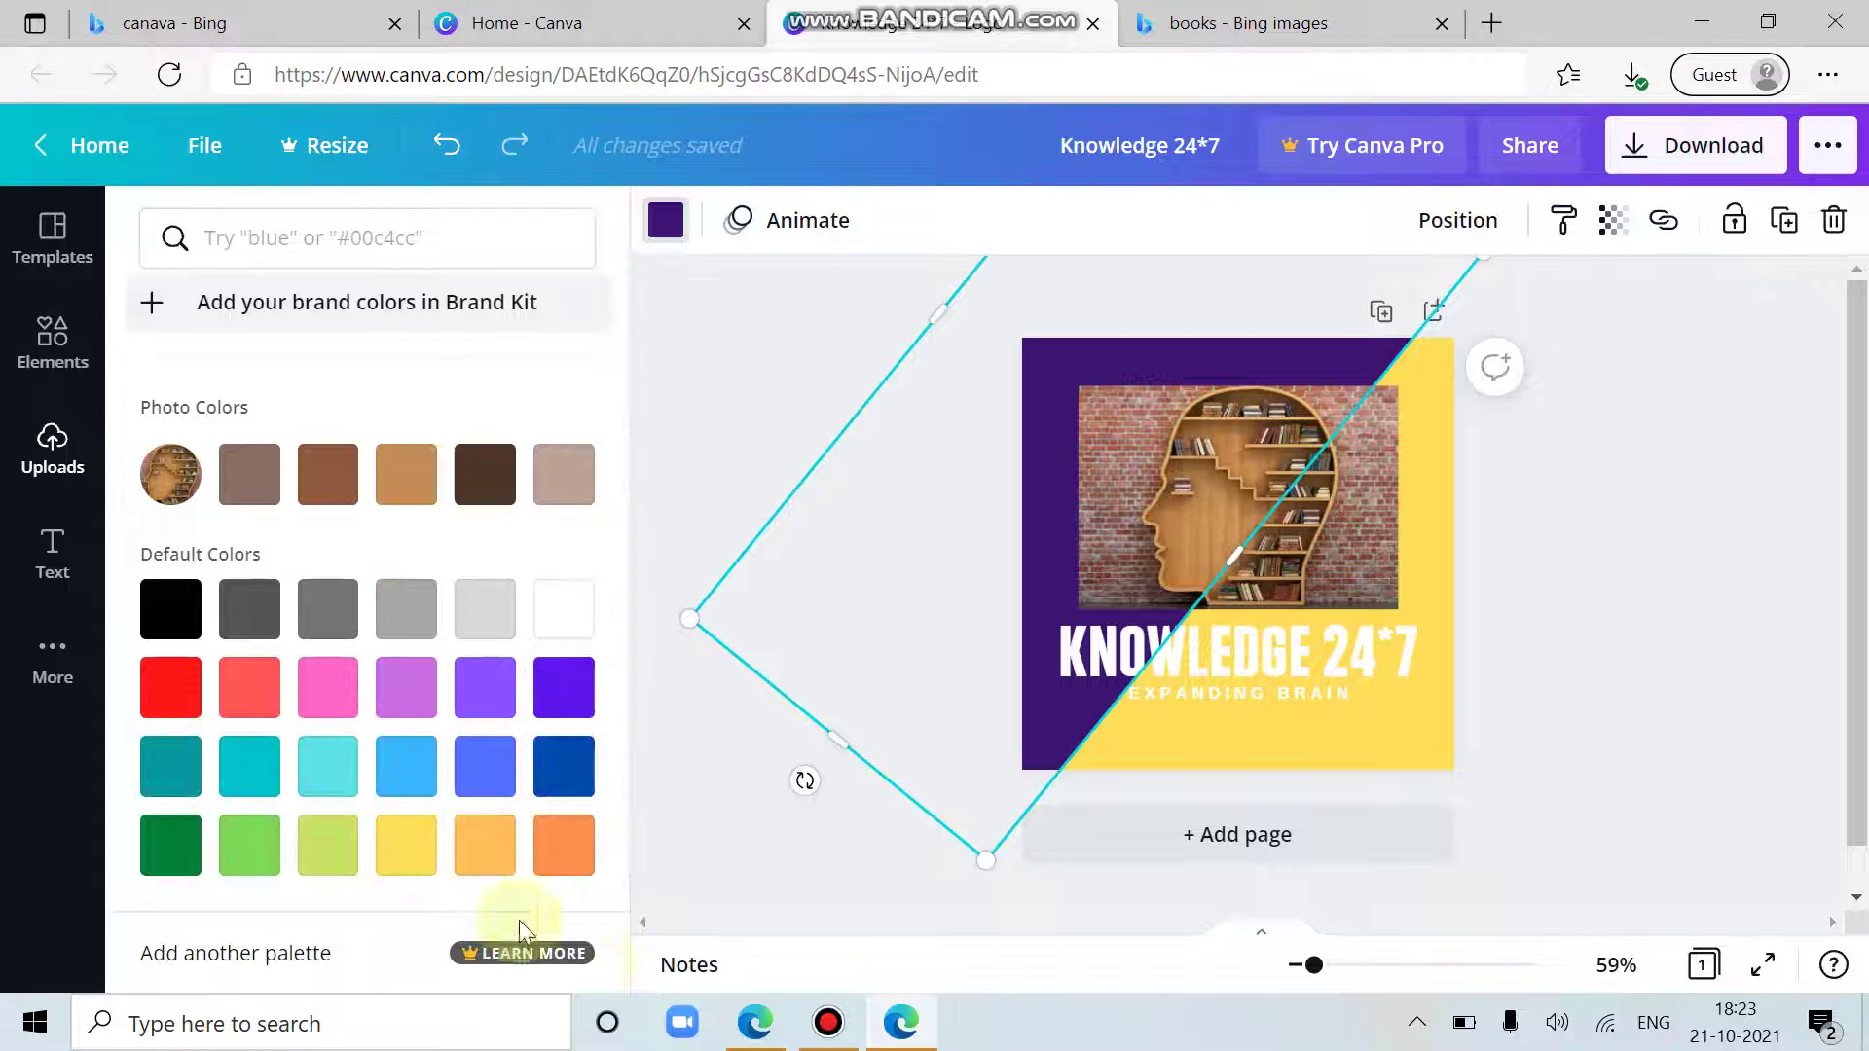
pyautogui.click(172, 689)
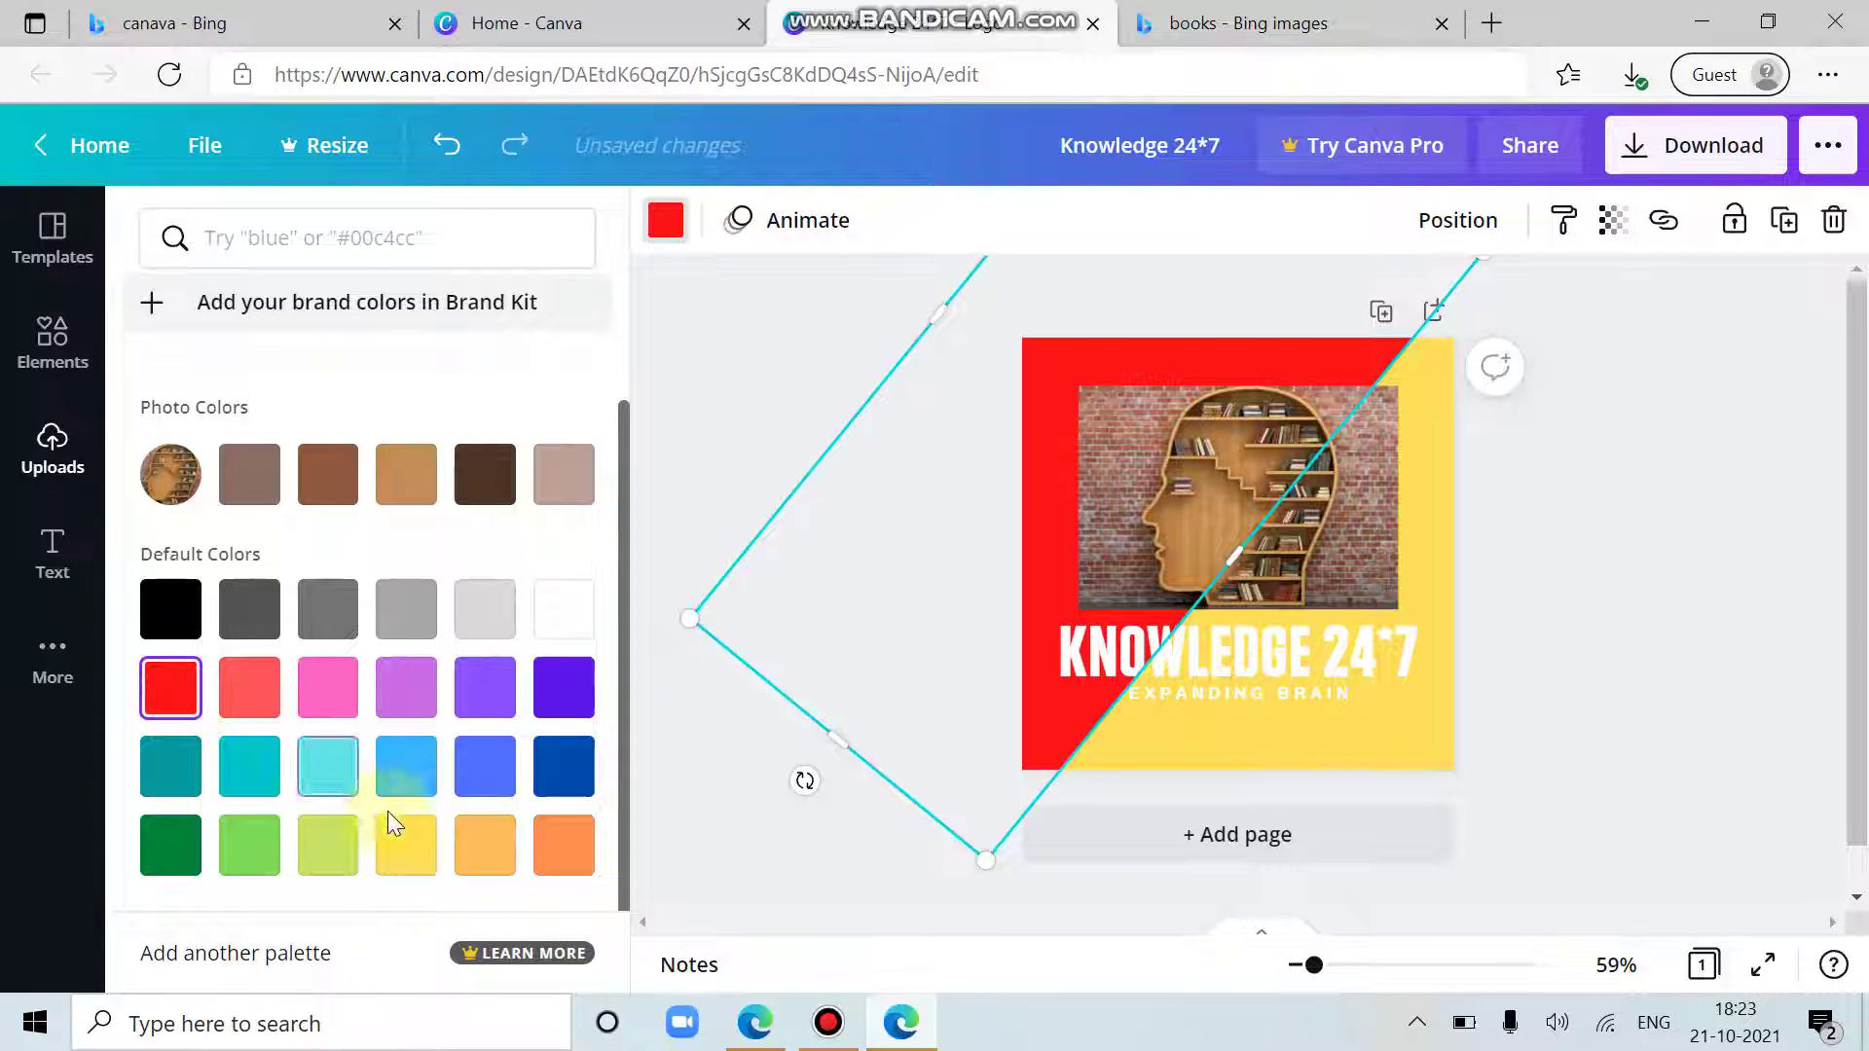
pyautogui.click(565, 847)
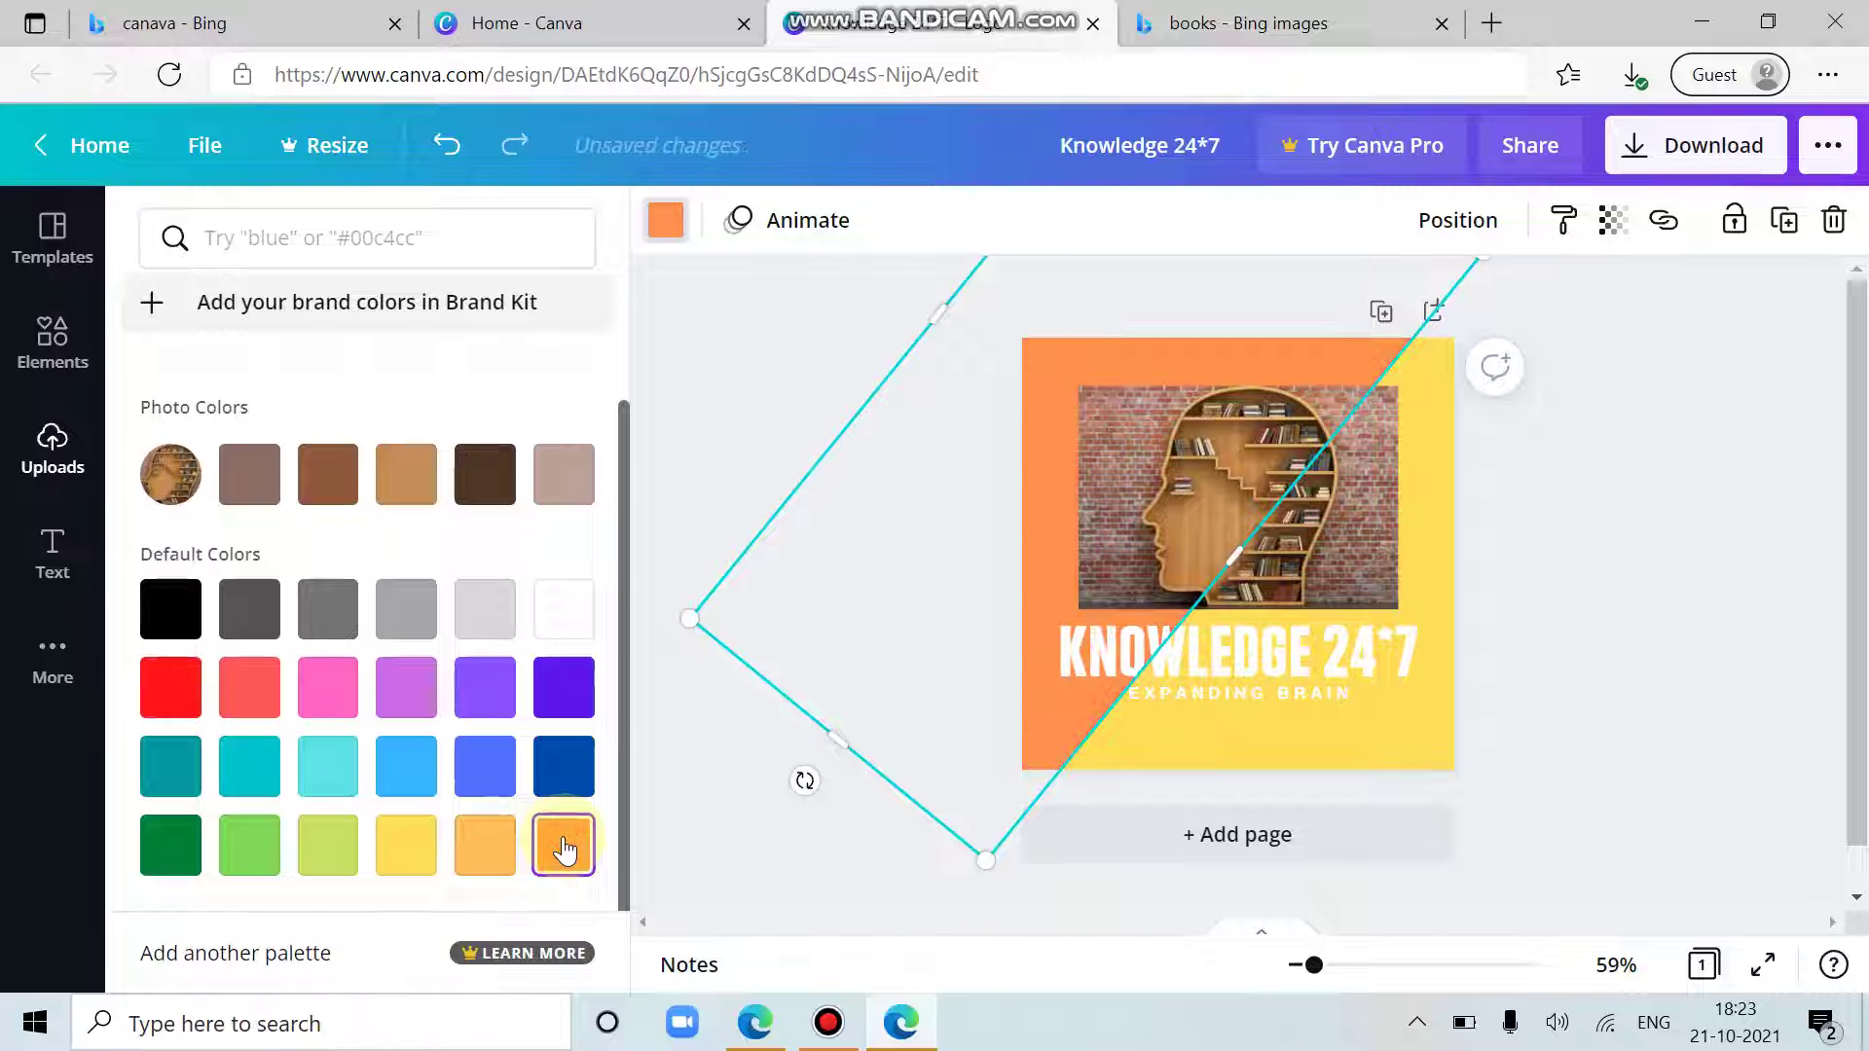
pyautogui.click(563, 769)
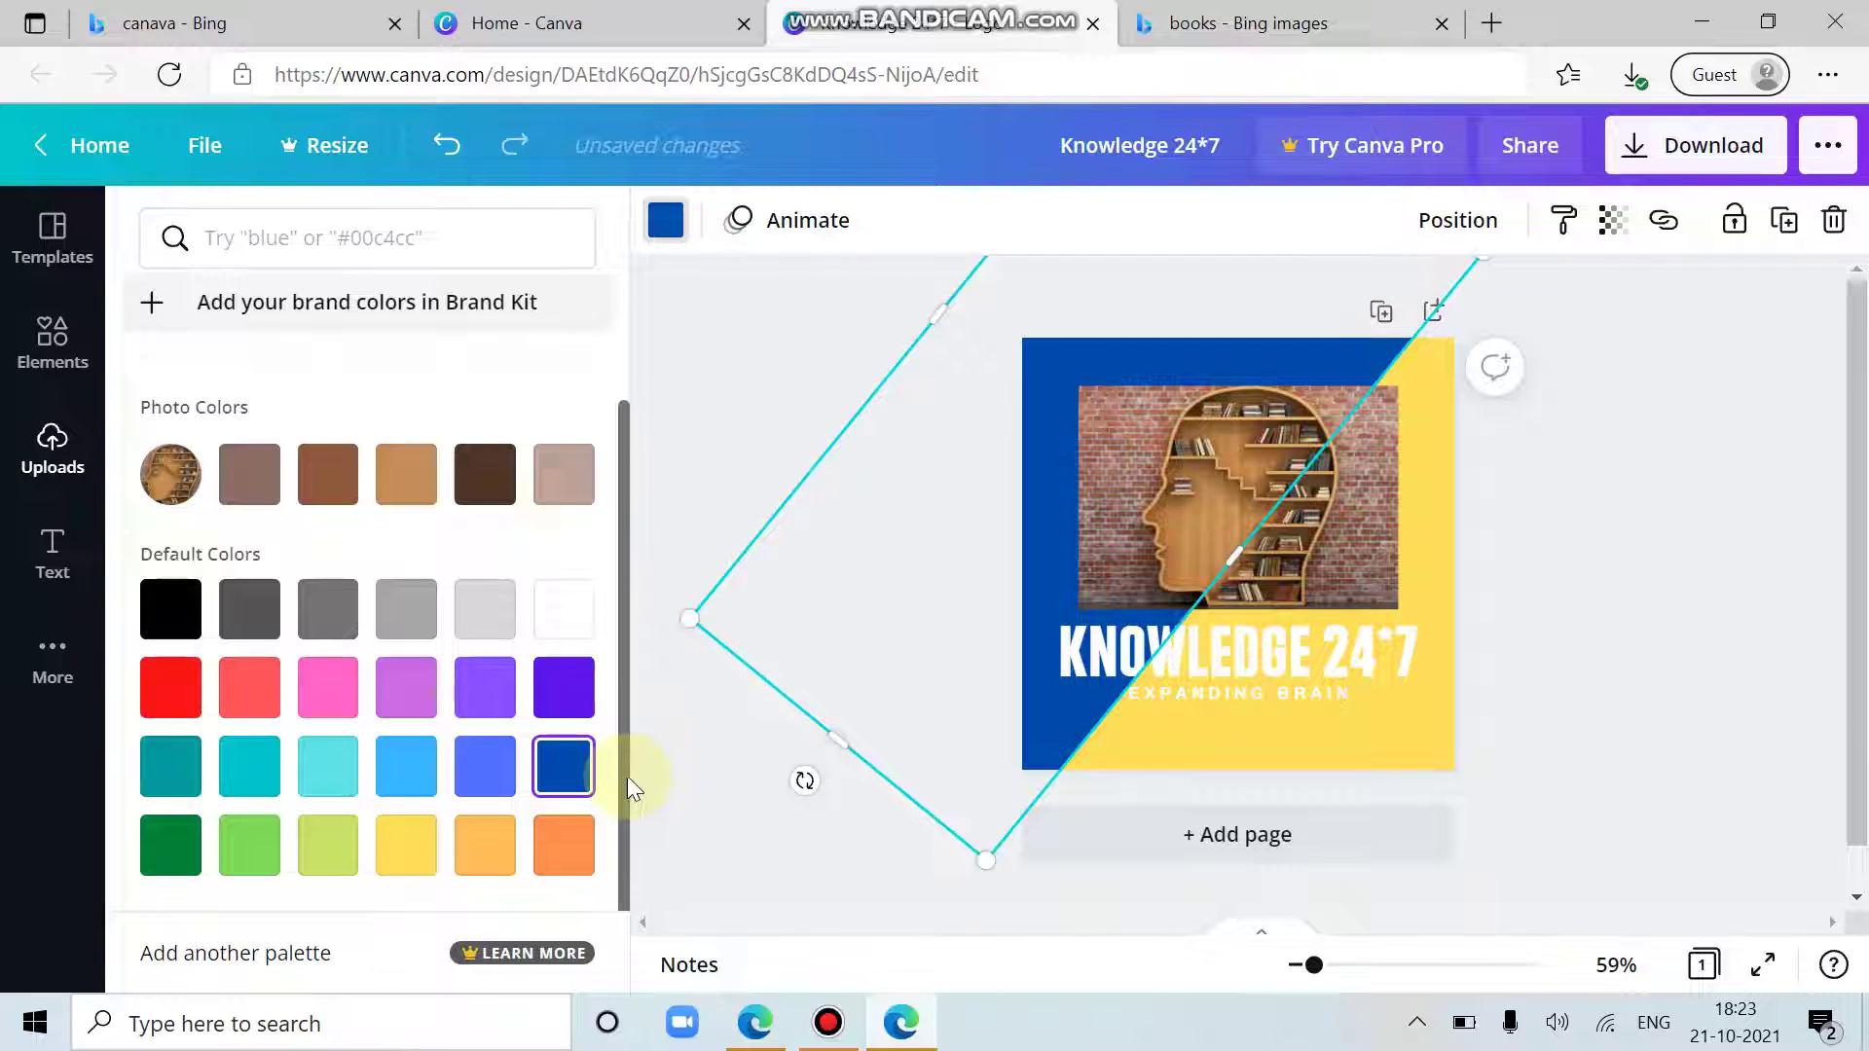
pyautogui.scroll(2, 623, 775)
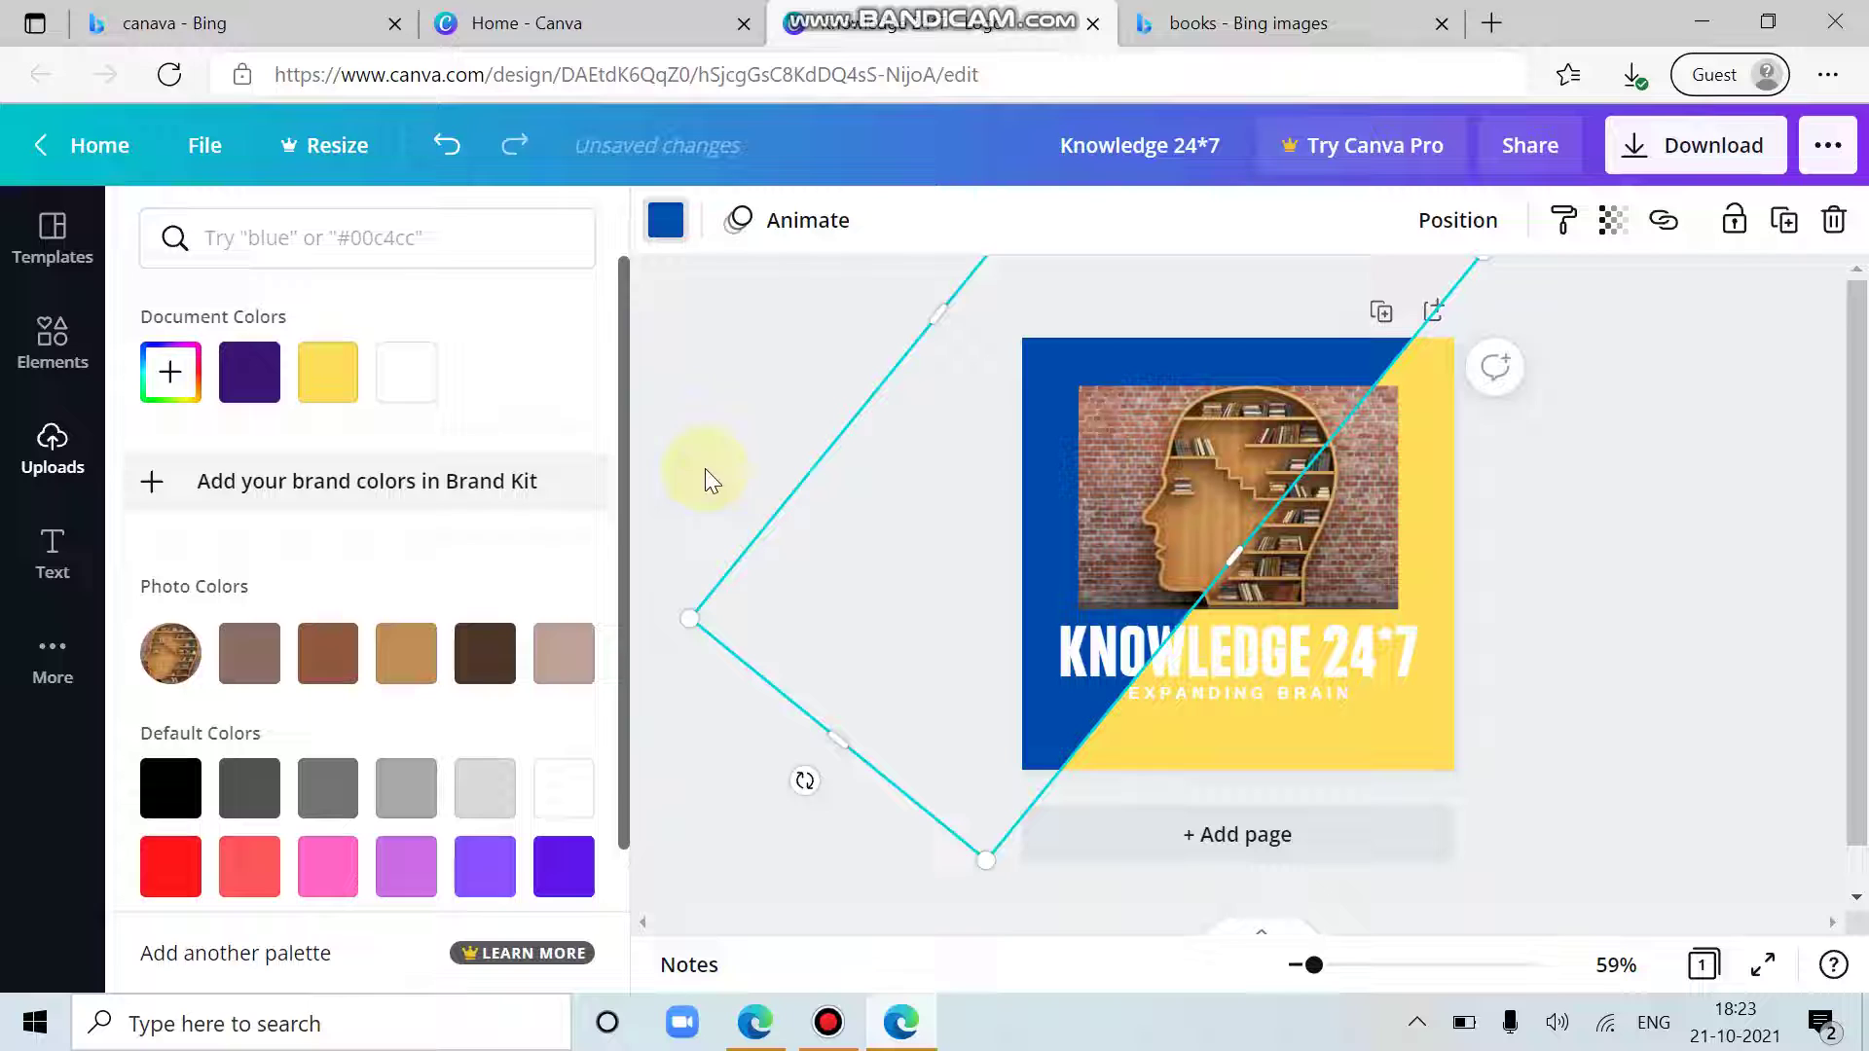
pyautogui.click(250, 368)
pyautogui.scroll(-2, 625, 544)
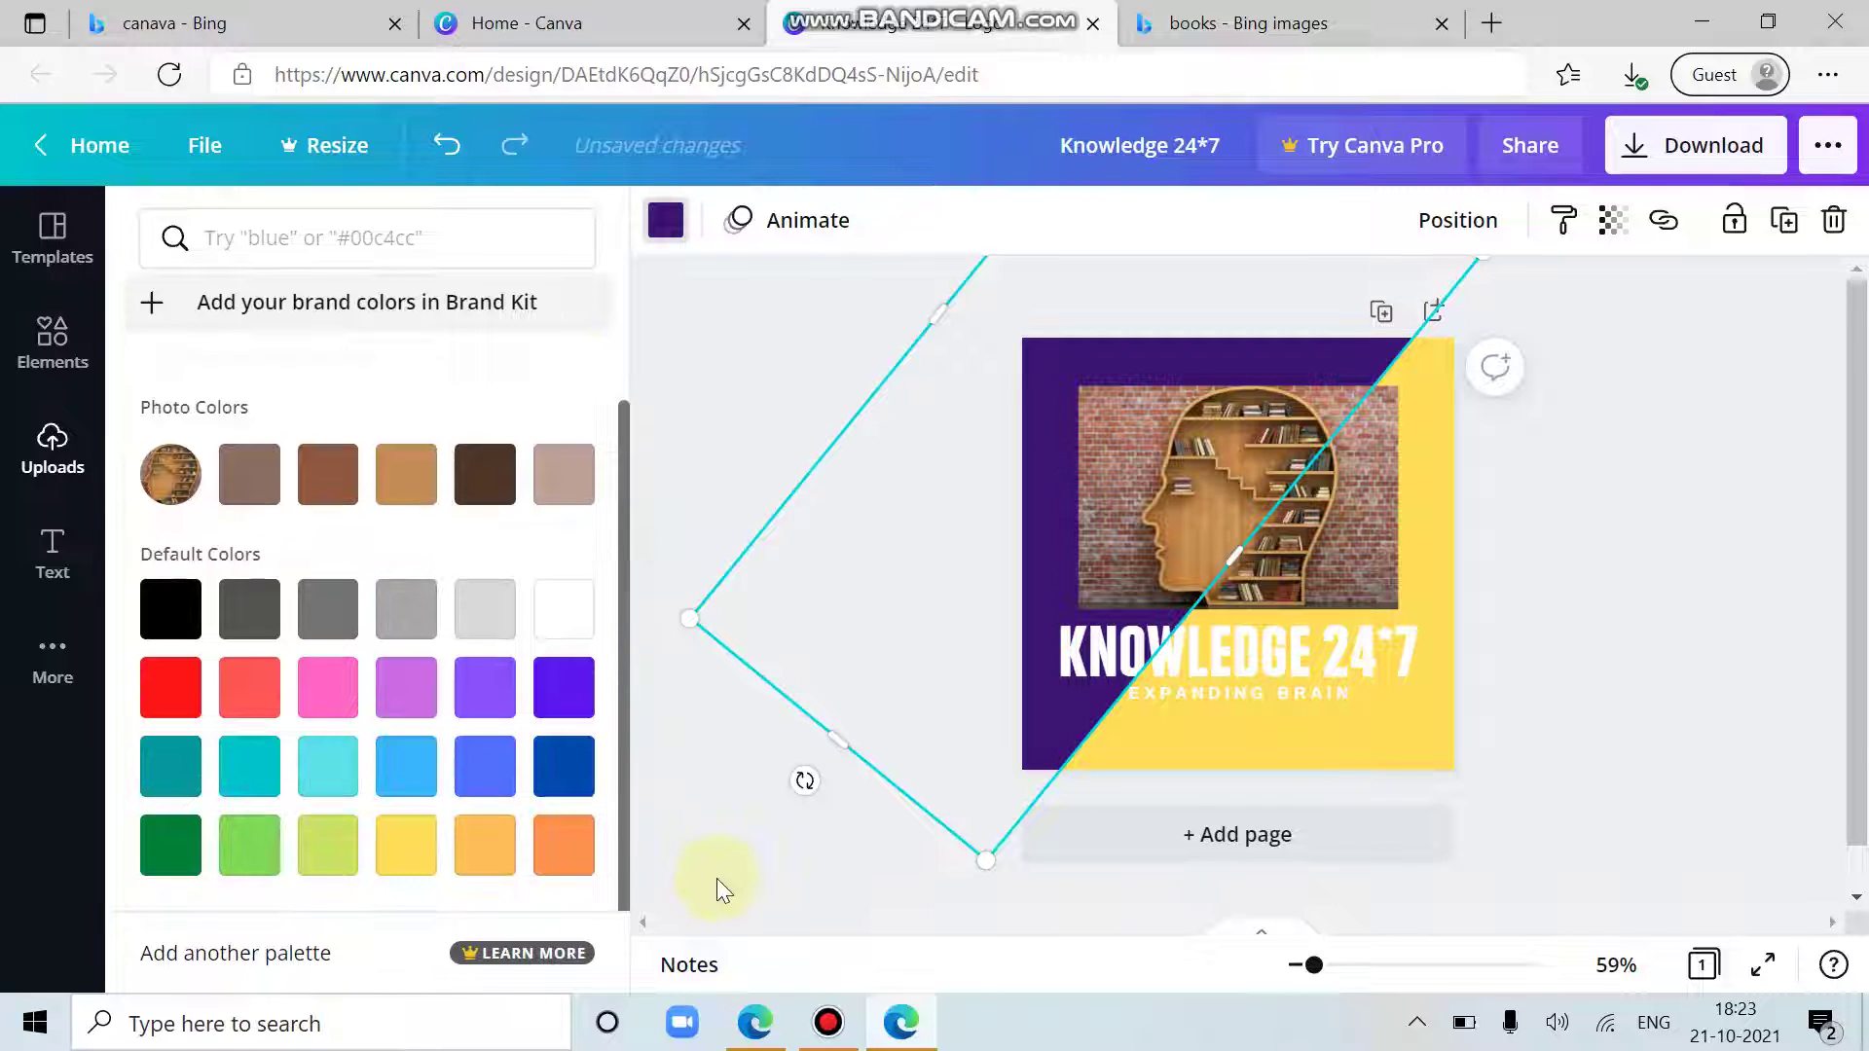
pyautogui.click(1242, 728)
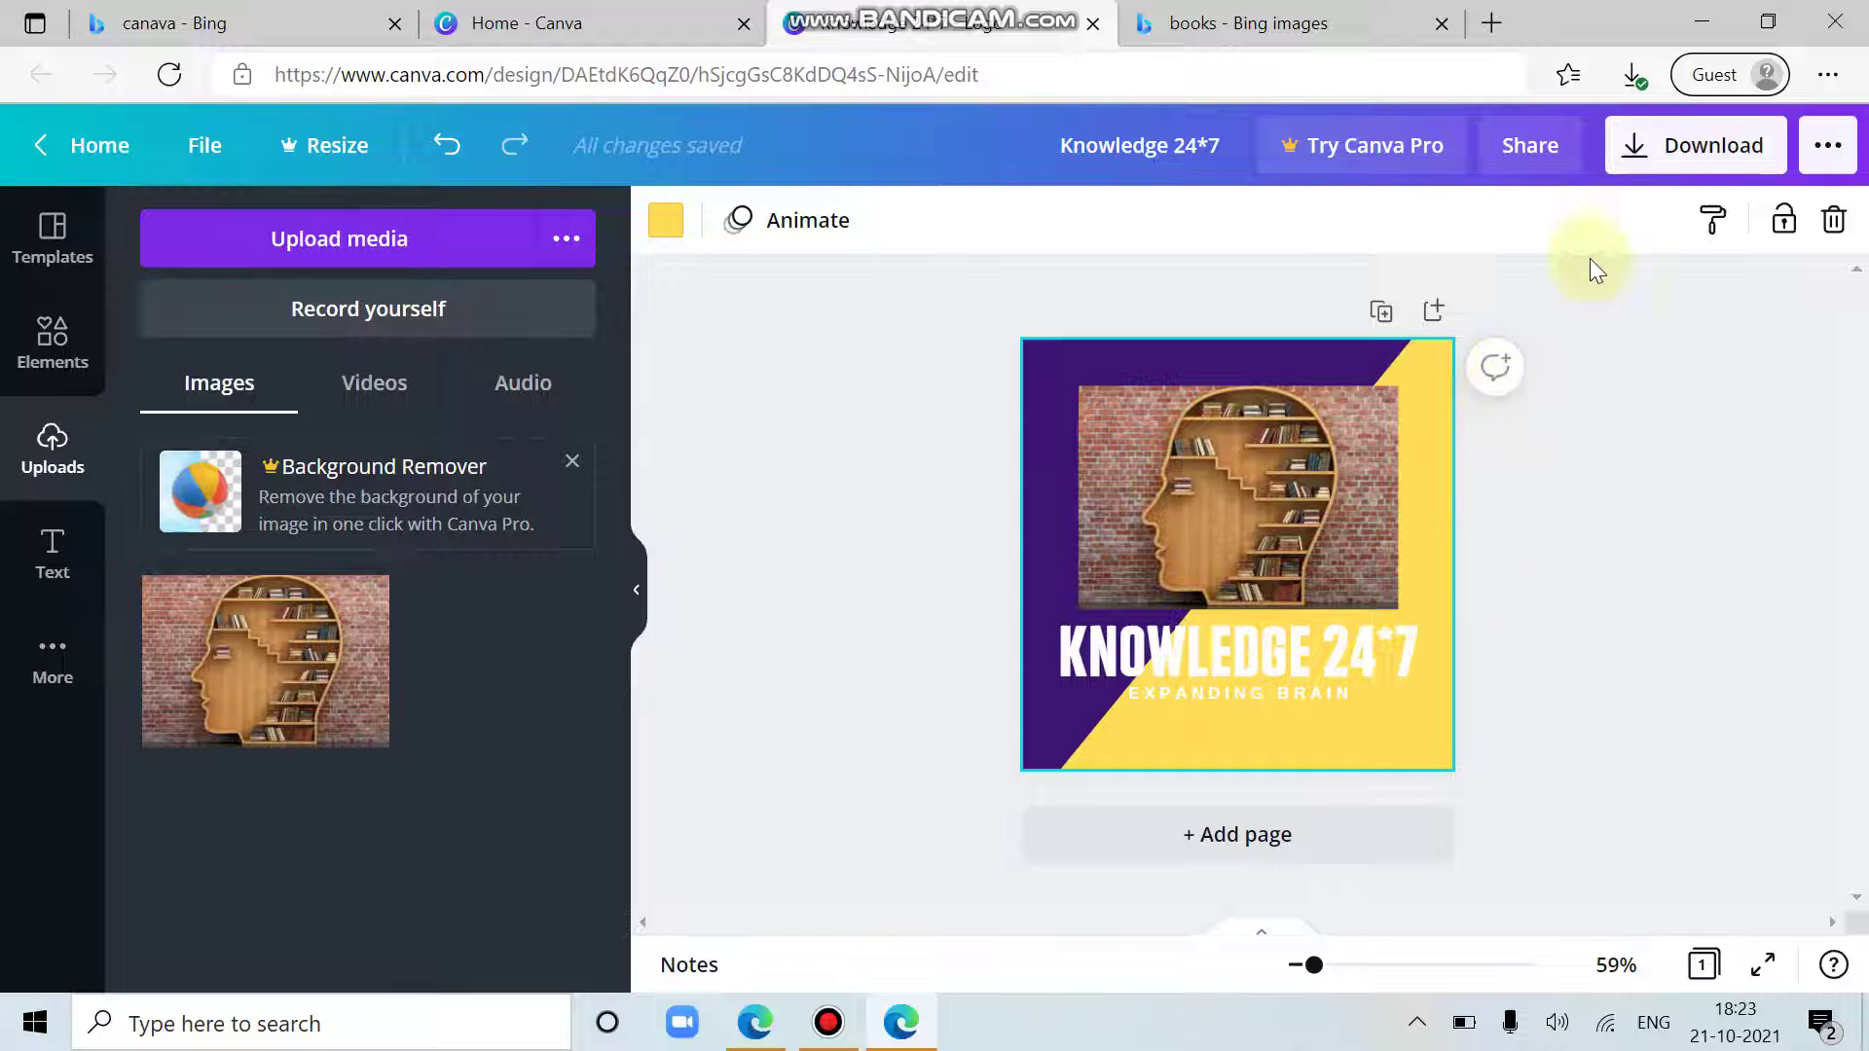
# Step: Download the design with PNG as the file type, saving Knowledge 247 (1).png
pyautogui.click(1676, 154)
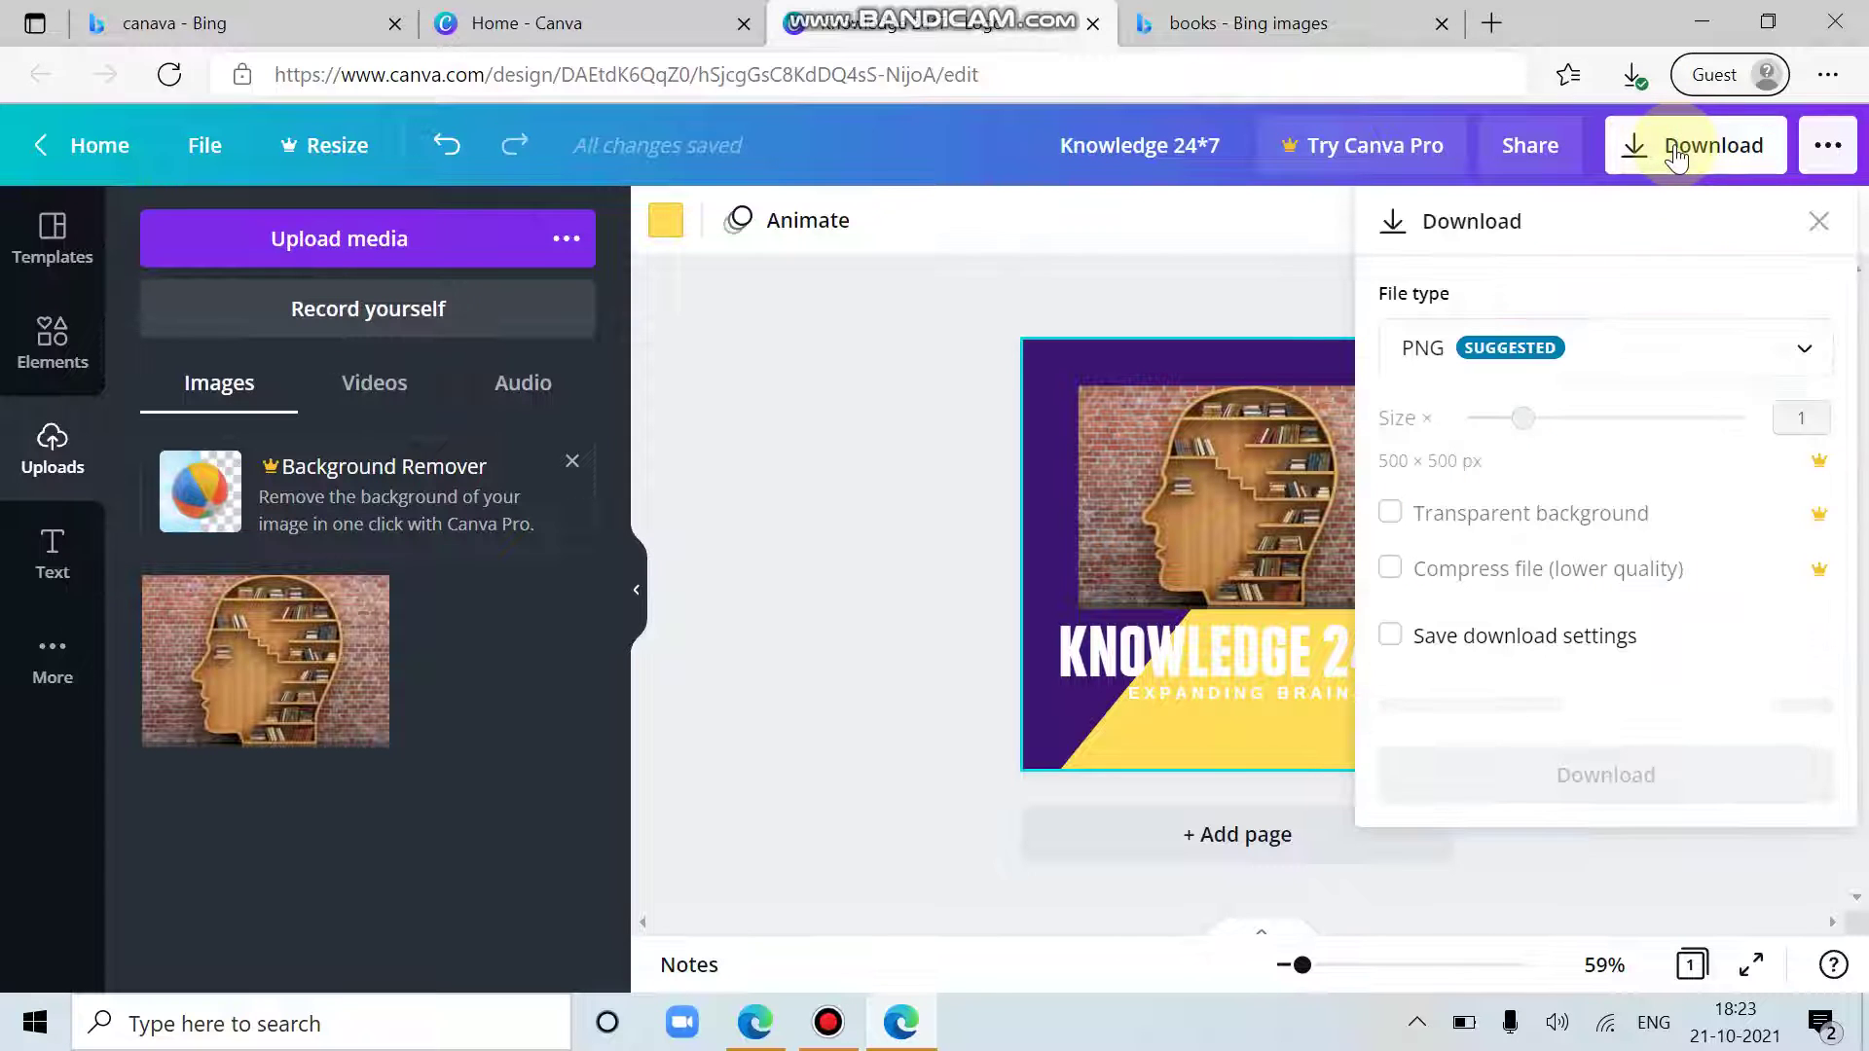
pyautogui.click(1484, 351)
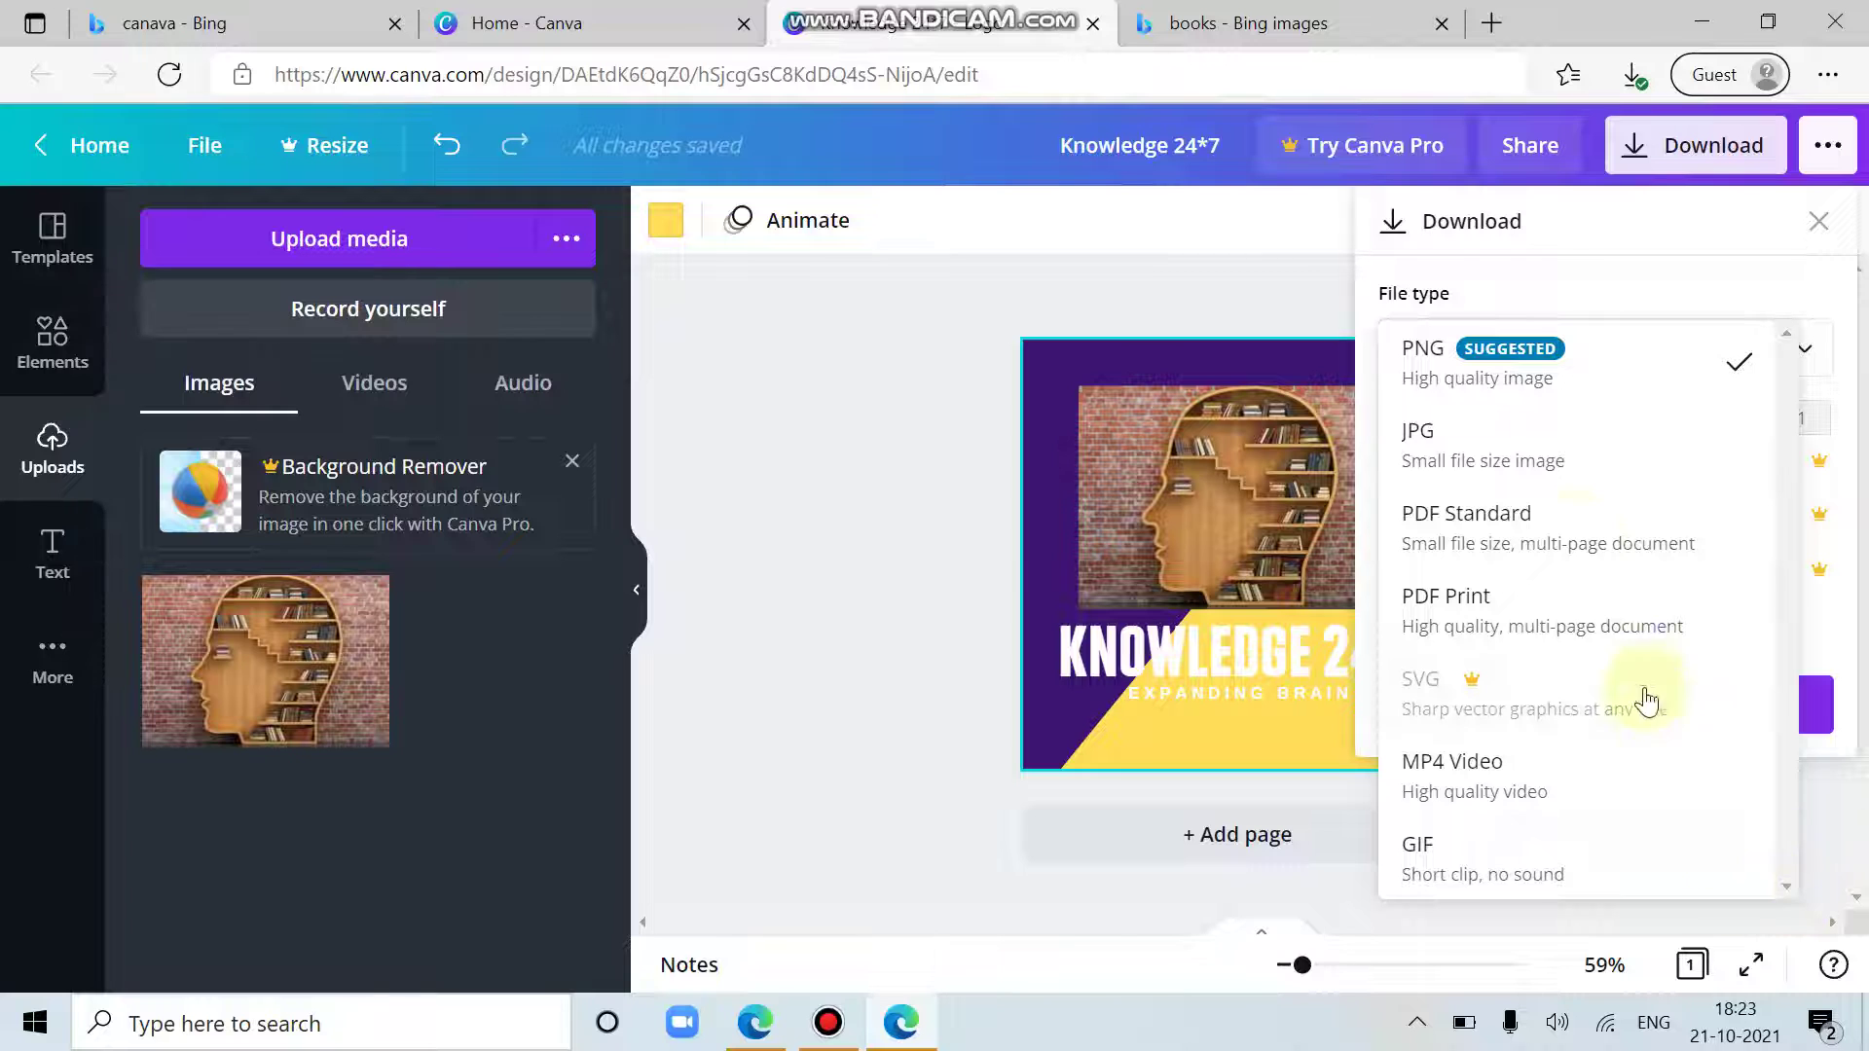
pyautogui.click(1436, 370)
pyautogui.click(1504, 715)
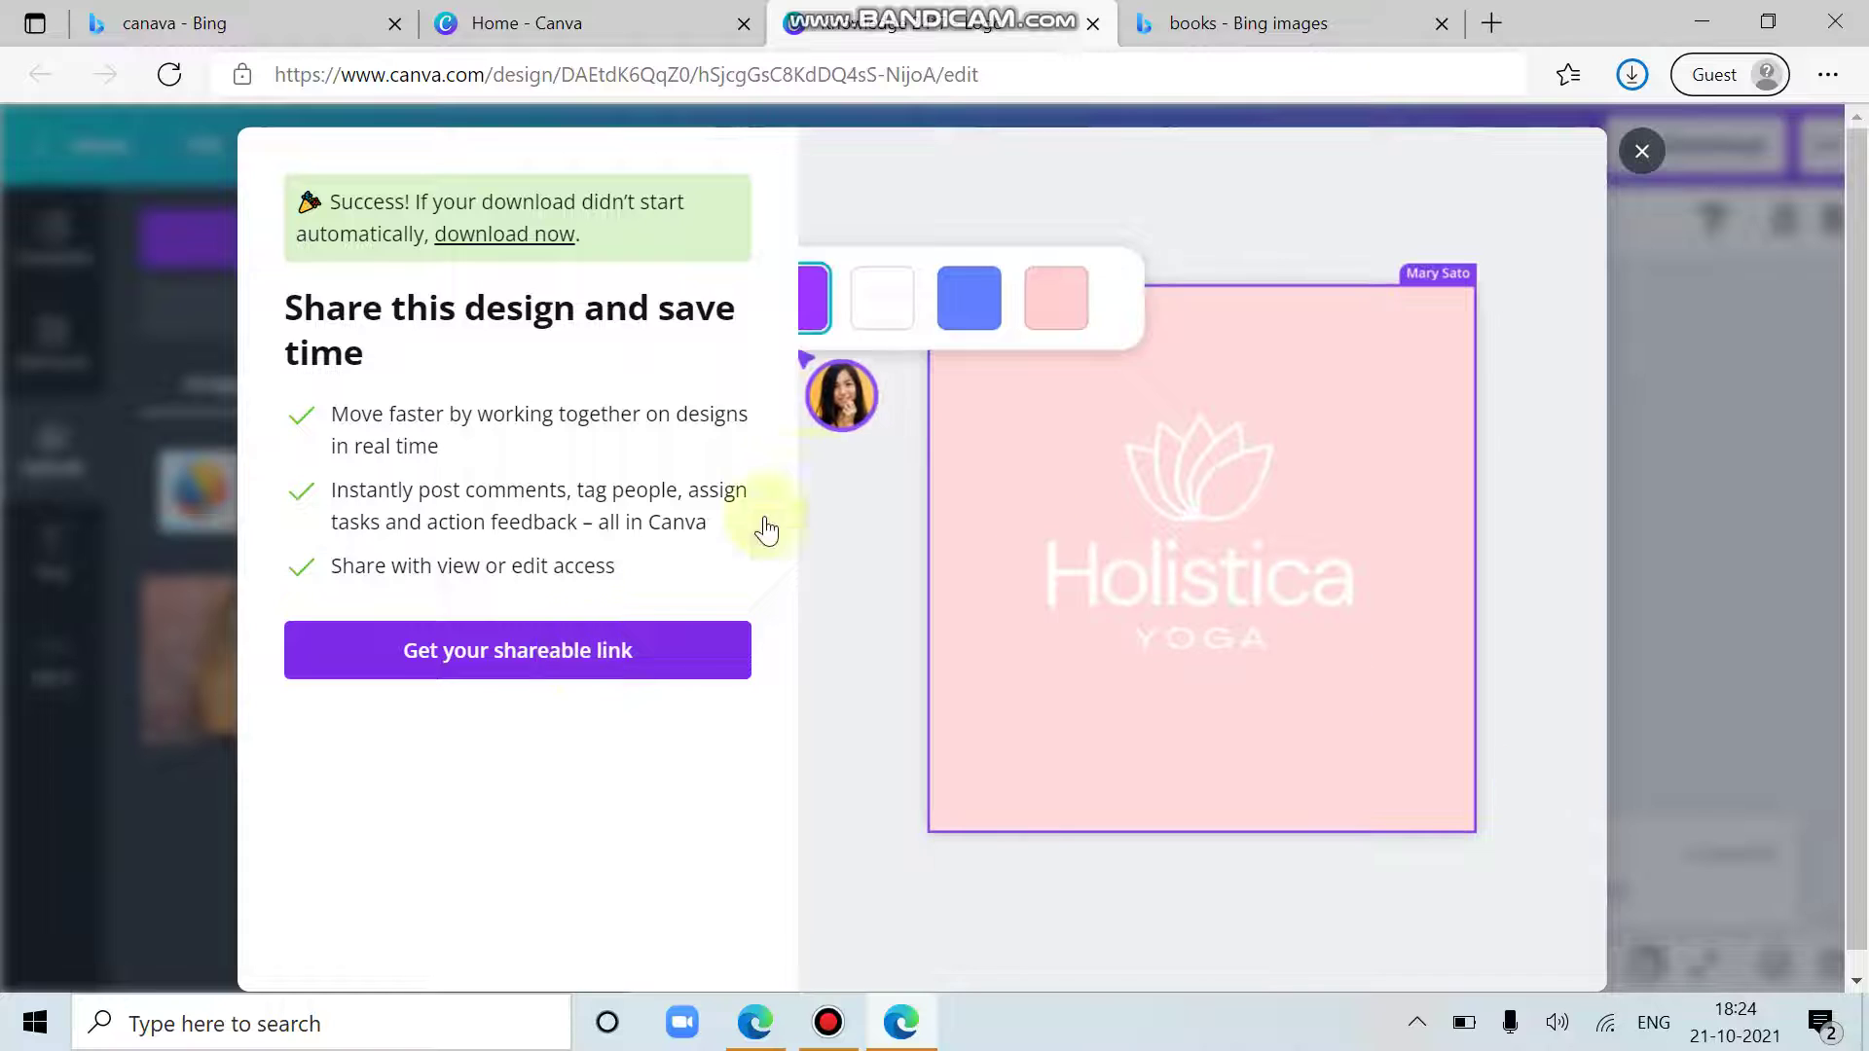
# Step: Open the Share settings with link access set to Only people added and the invite banner dismissed
pyautogui.click(593, 656)
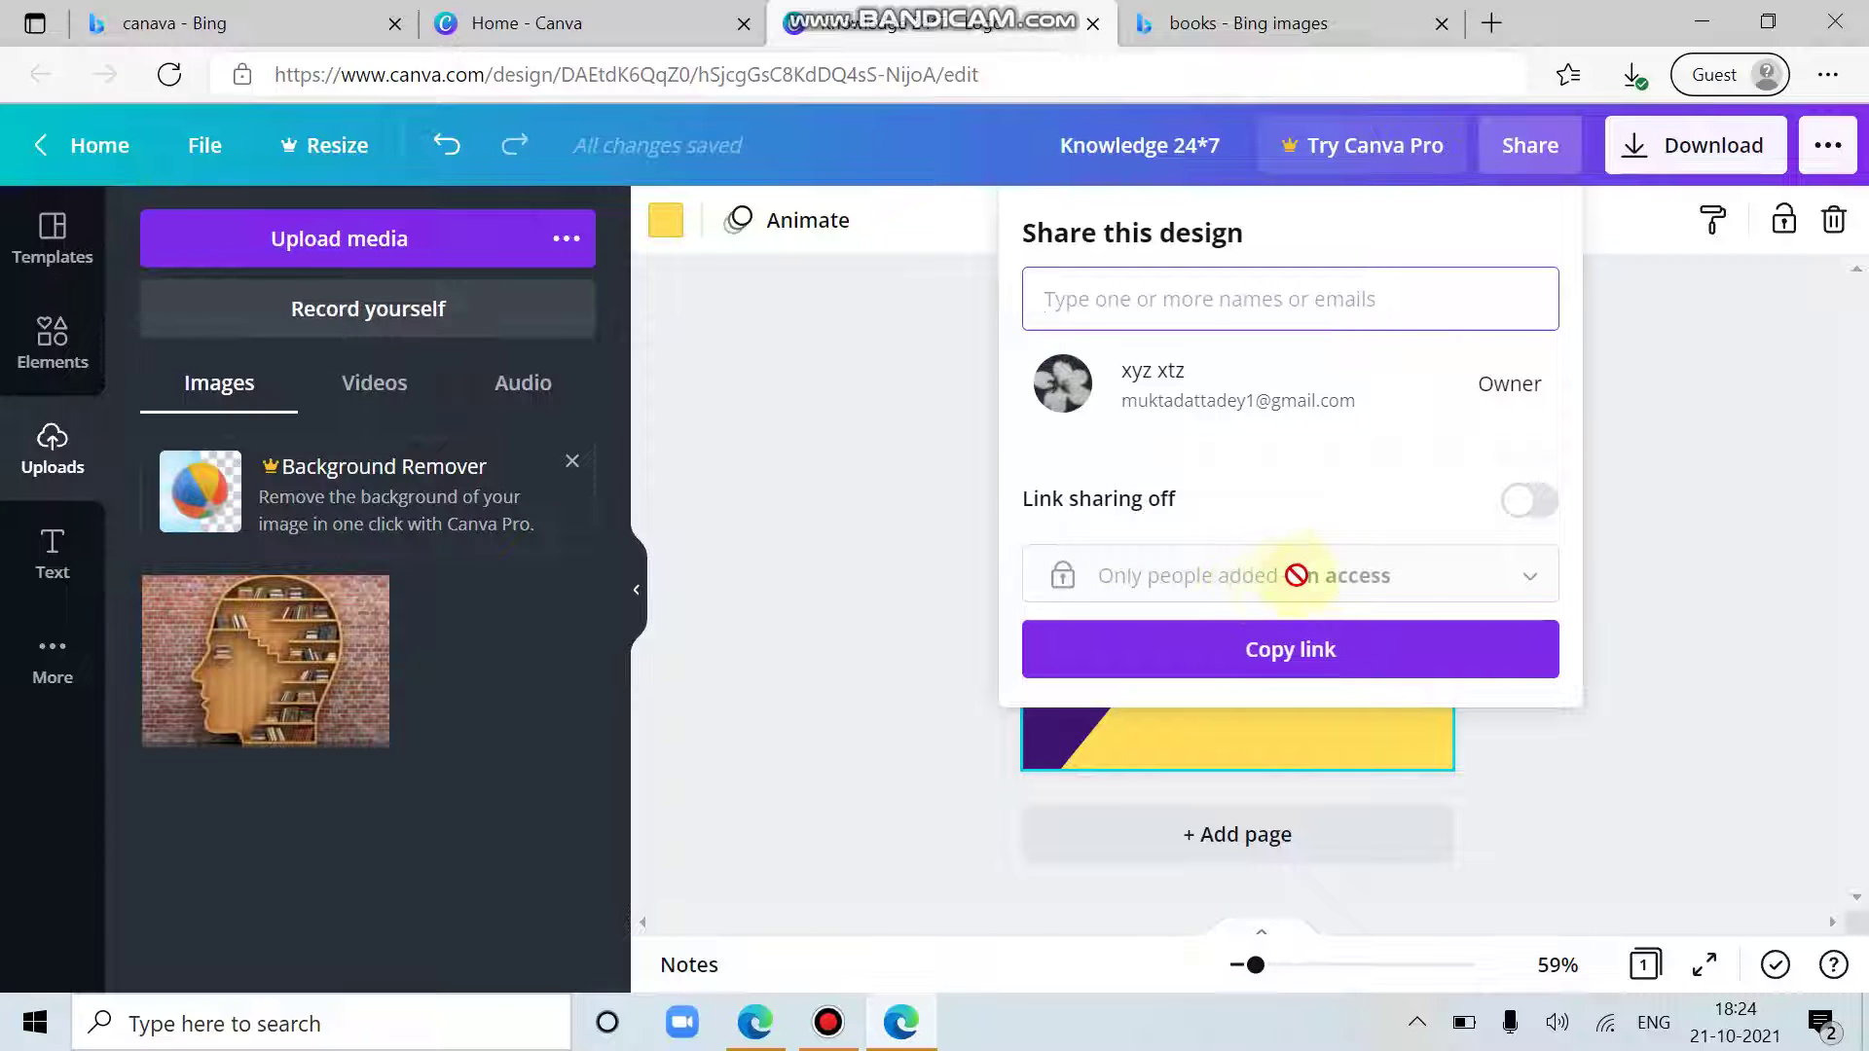
pyautogui.click(1515, 510)
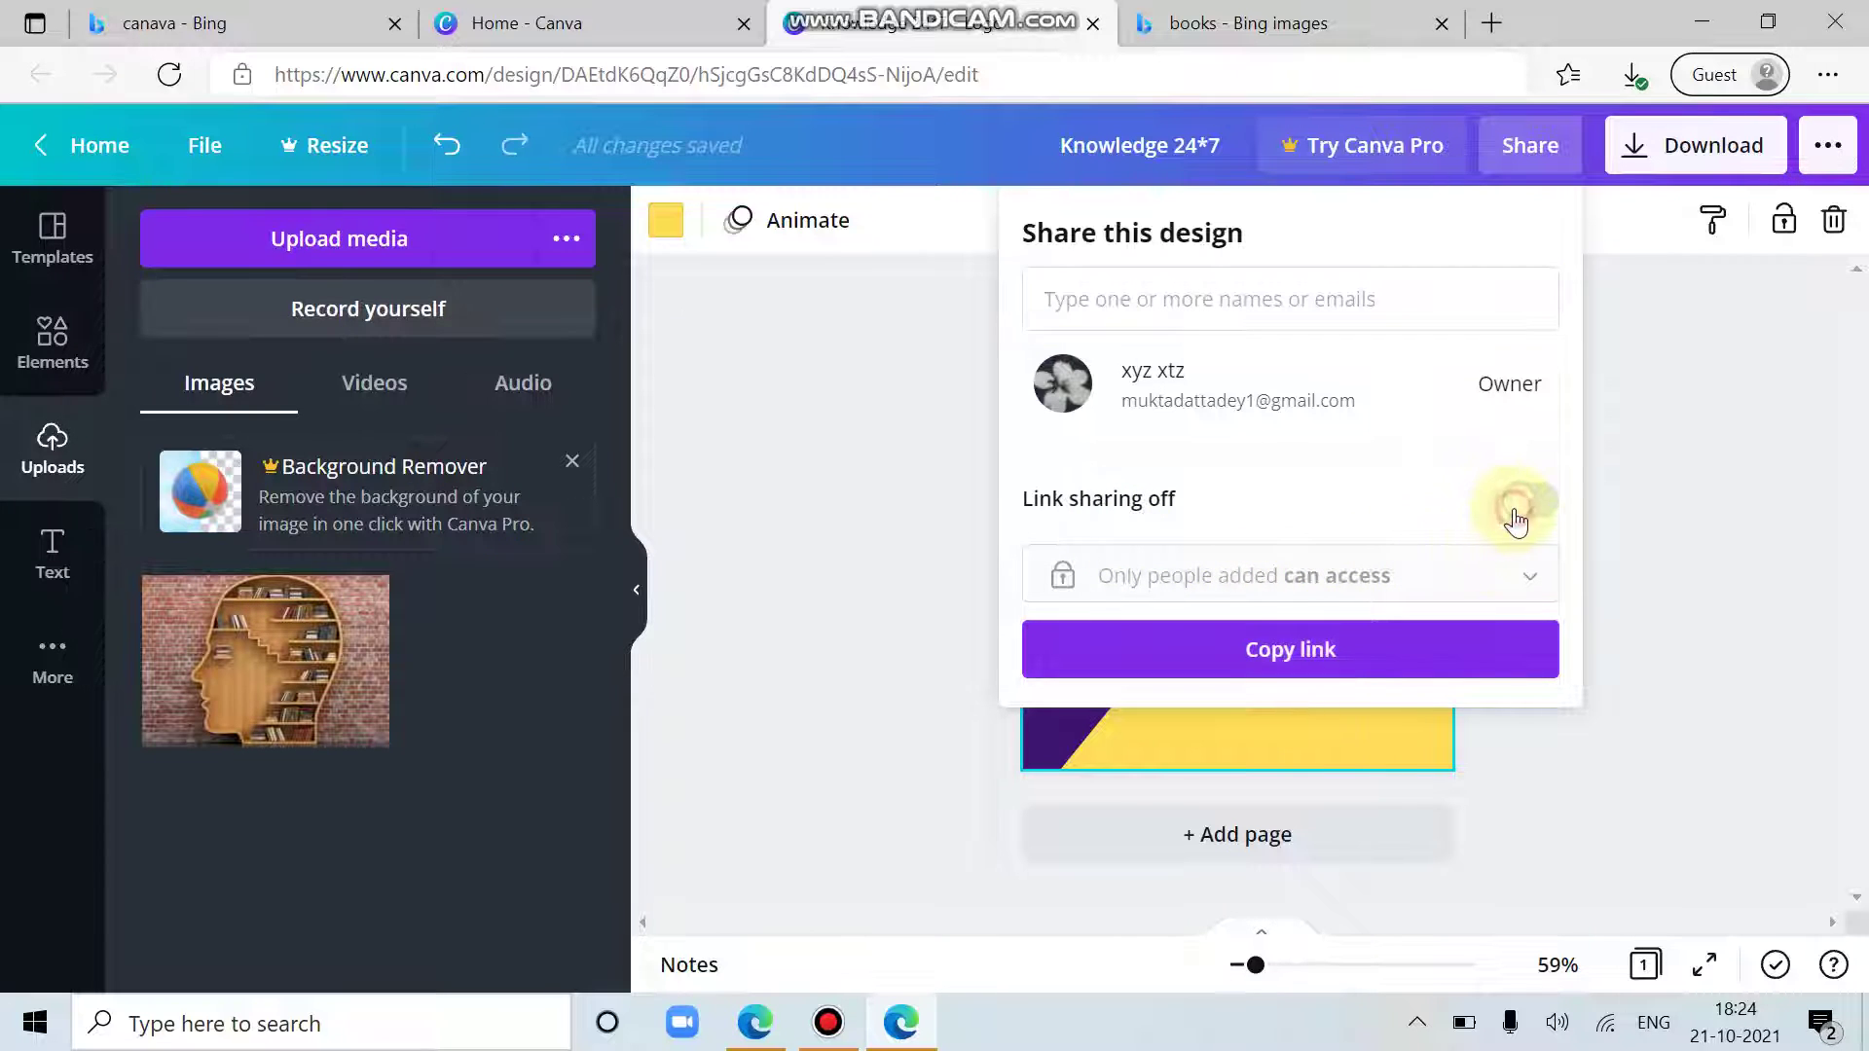
pyautogui.click(1320, 587)
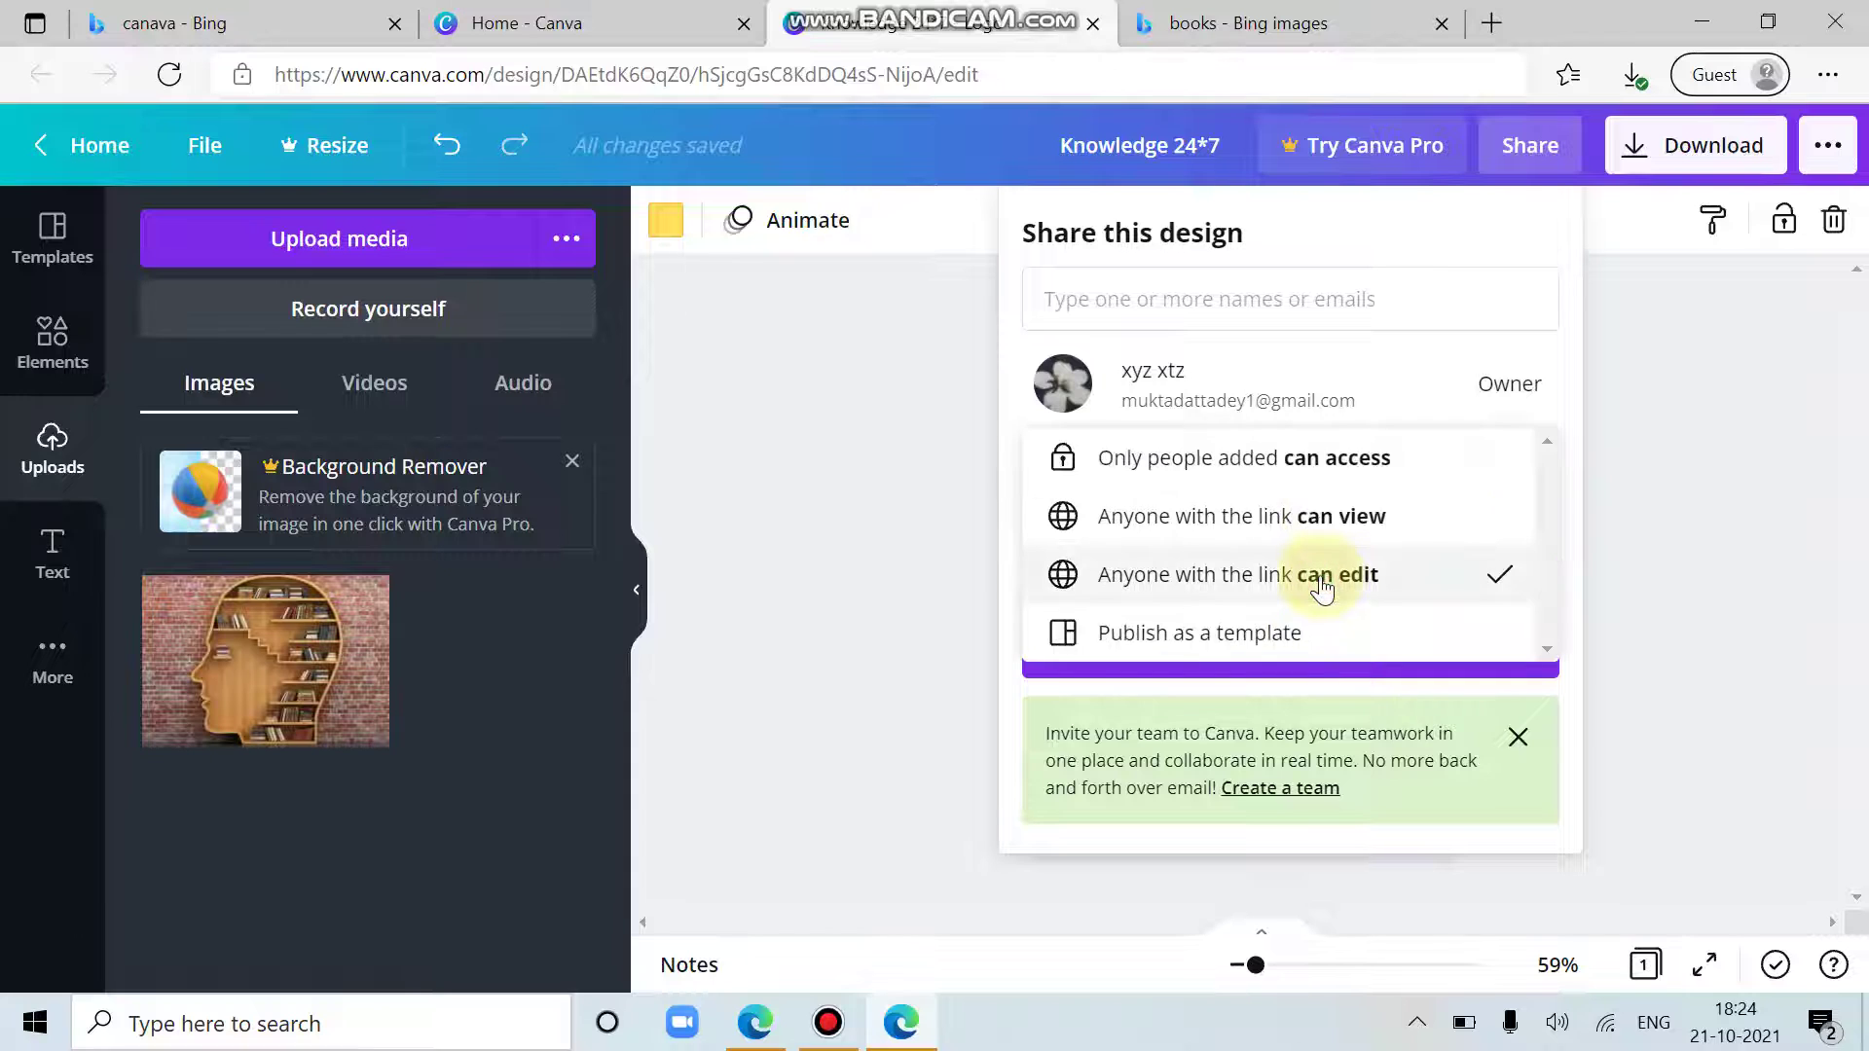
pyautogui.click(1345, 514)
pyautogui.click(1348, 576)
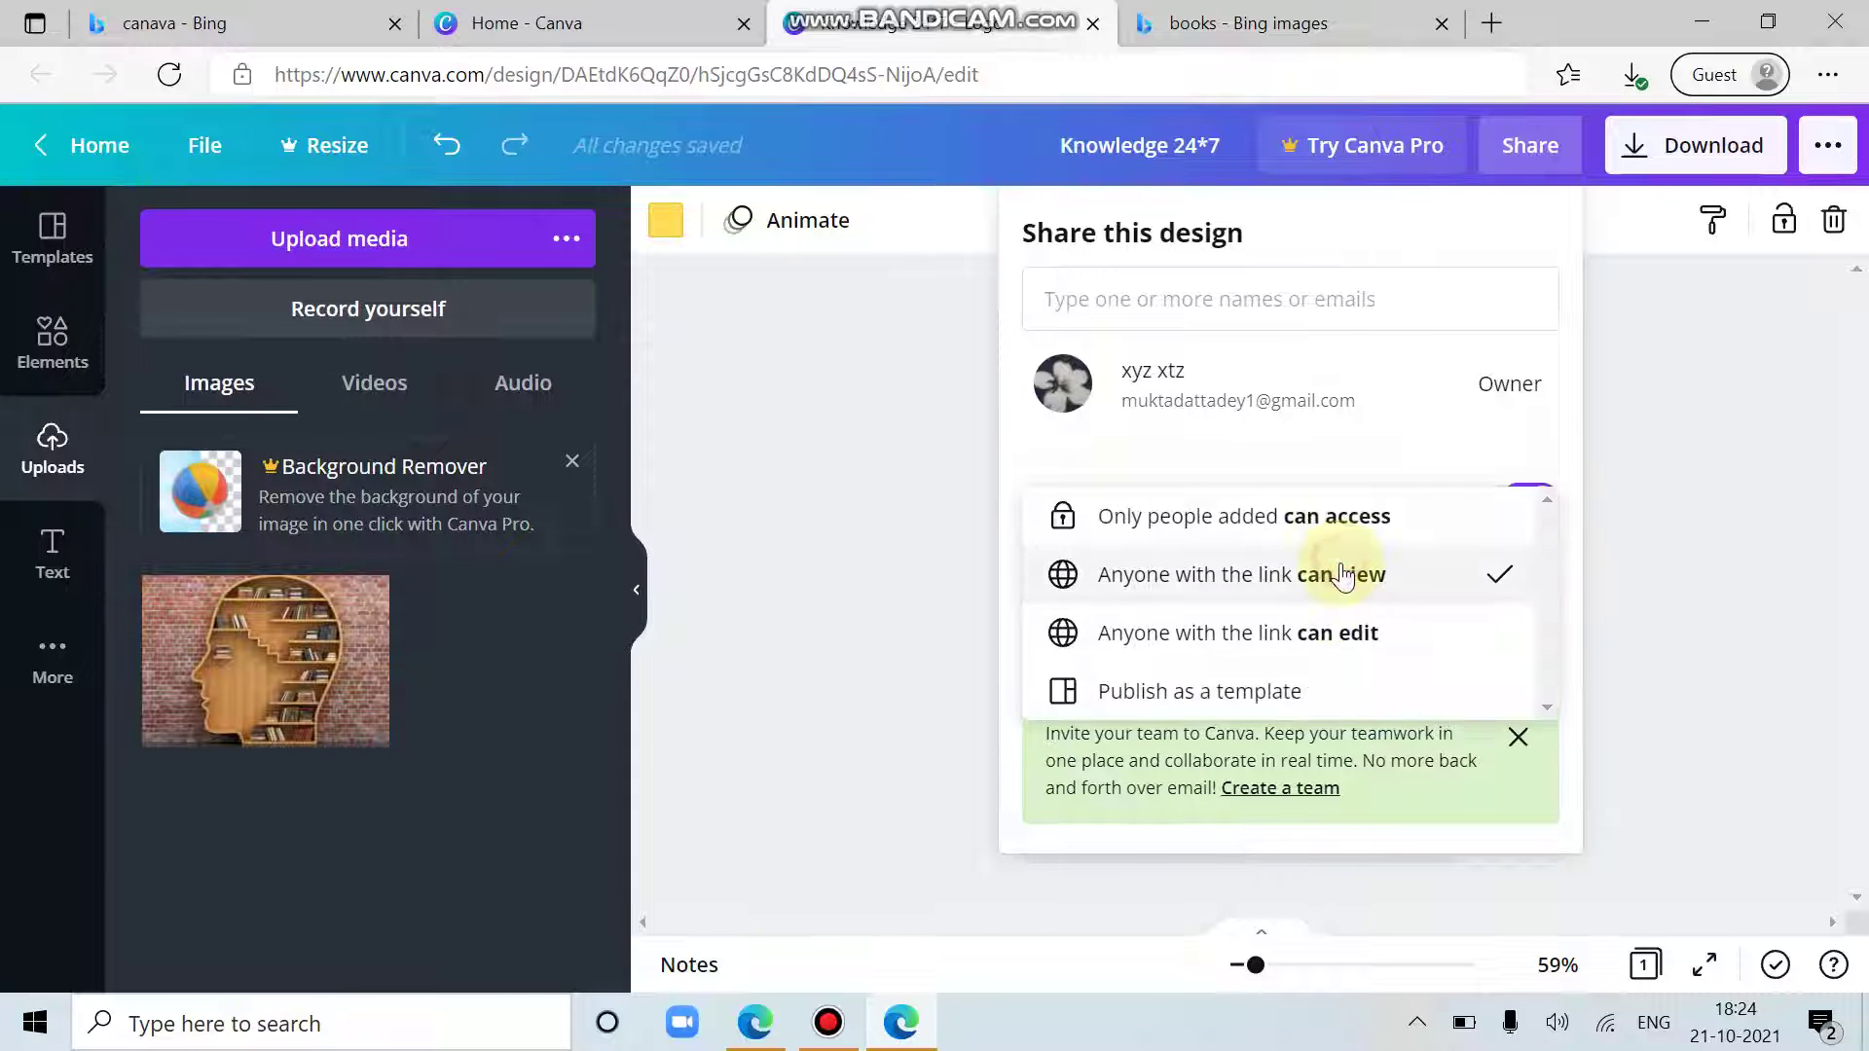
pyautogui.click(1300, 518)
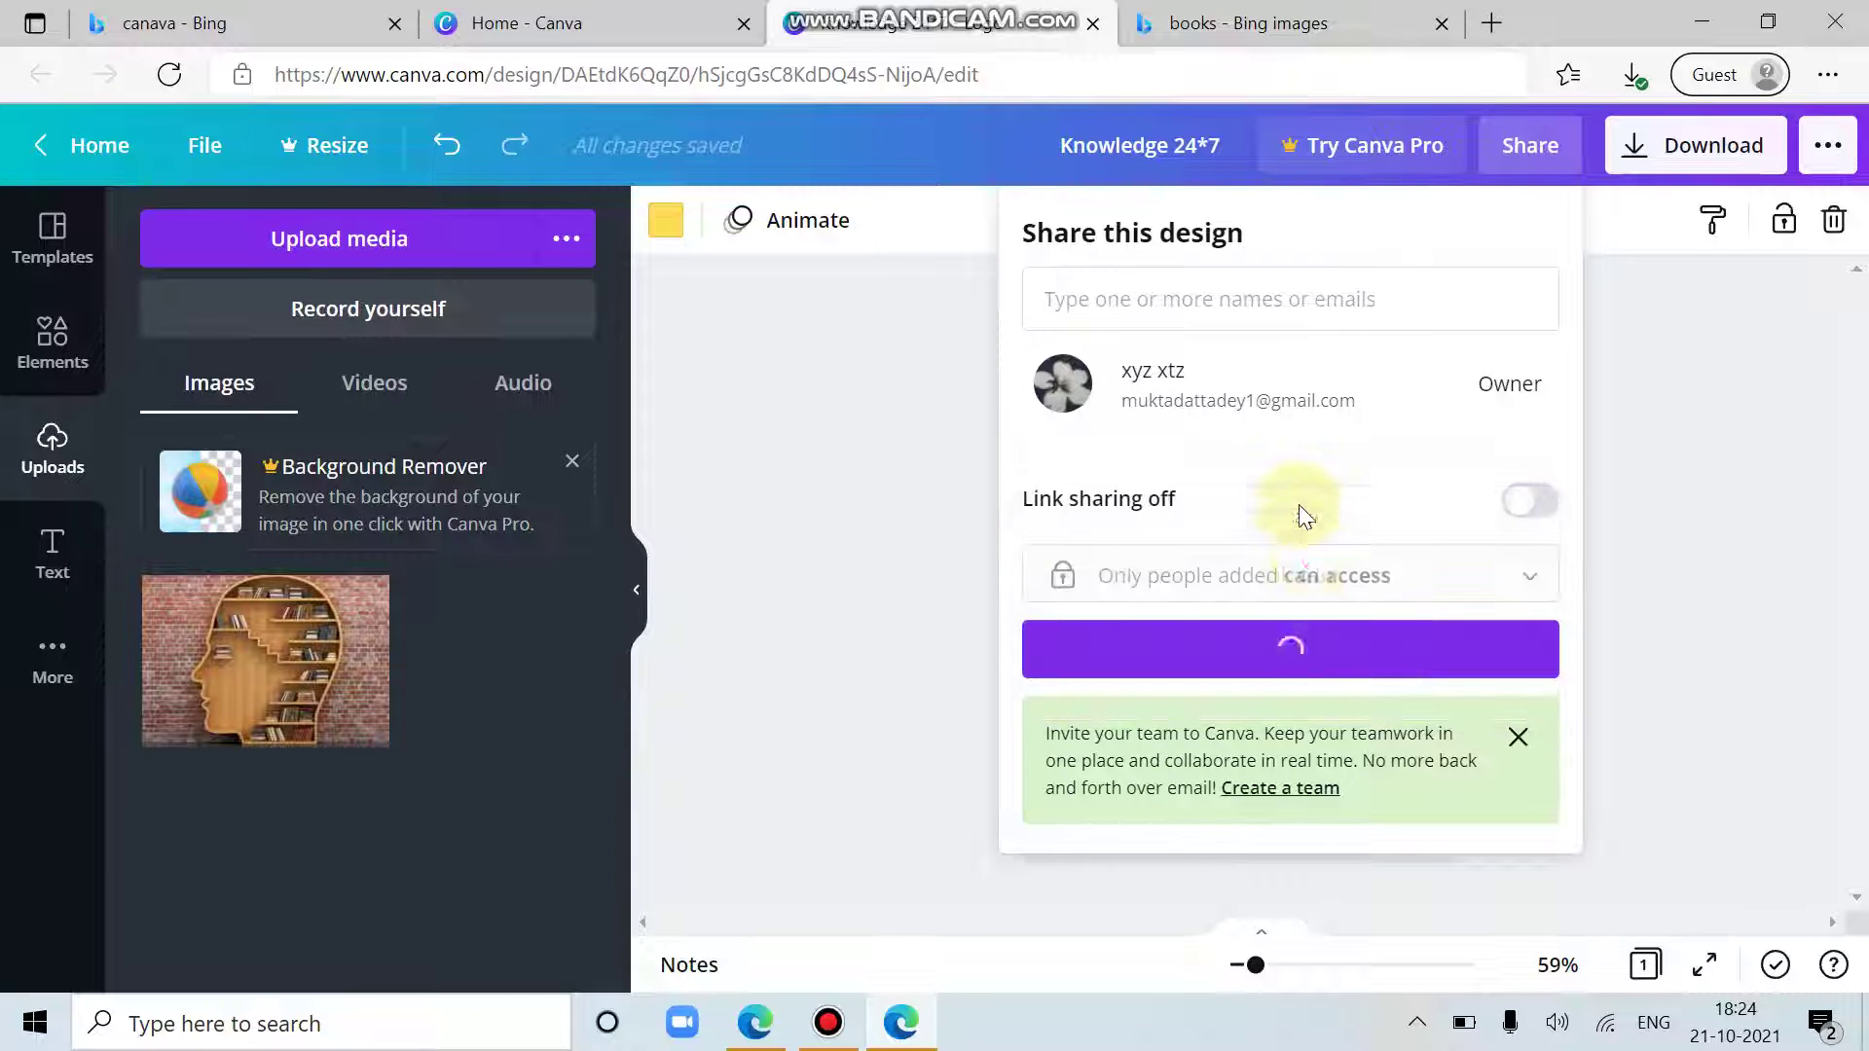
pyautogui.click(1520, 738)
# Step: Open Knowledge 247 (1).png from Edge's downloads in Photos, then return to Canva's home page
pyautogui.click(1632, 74)
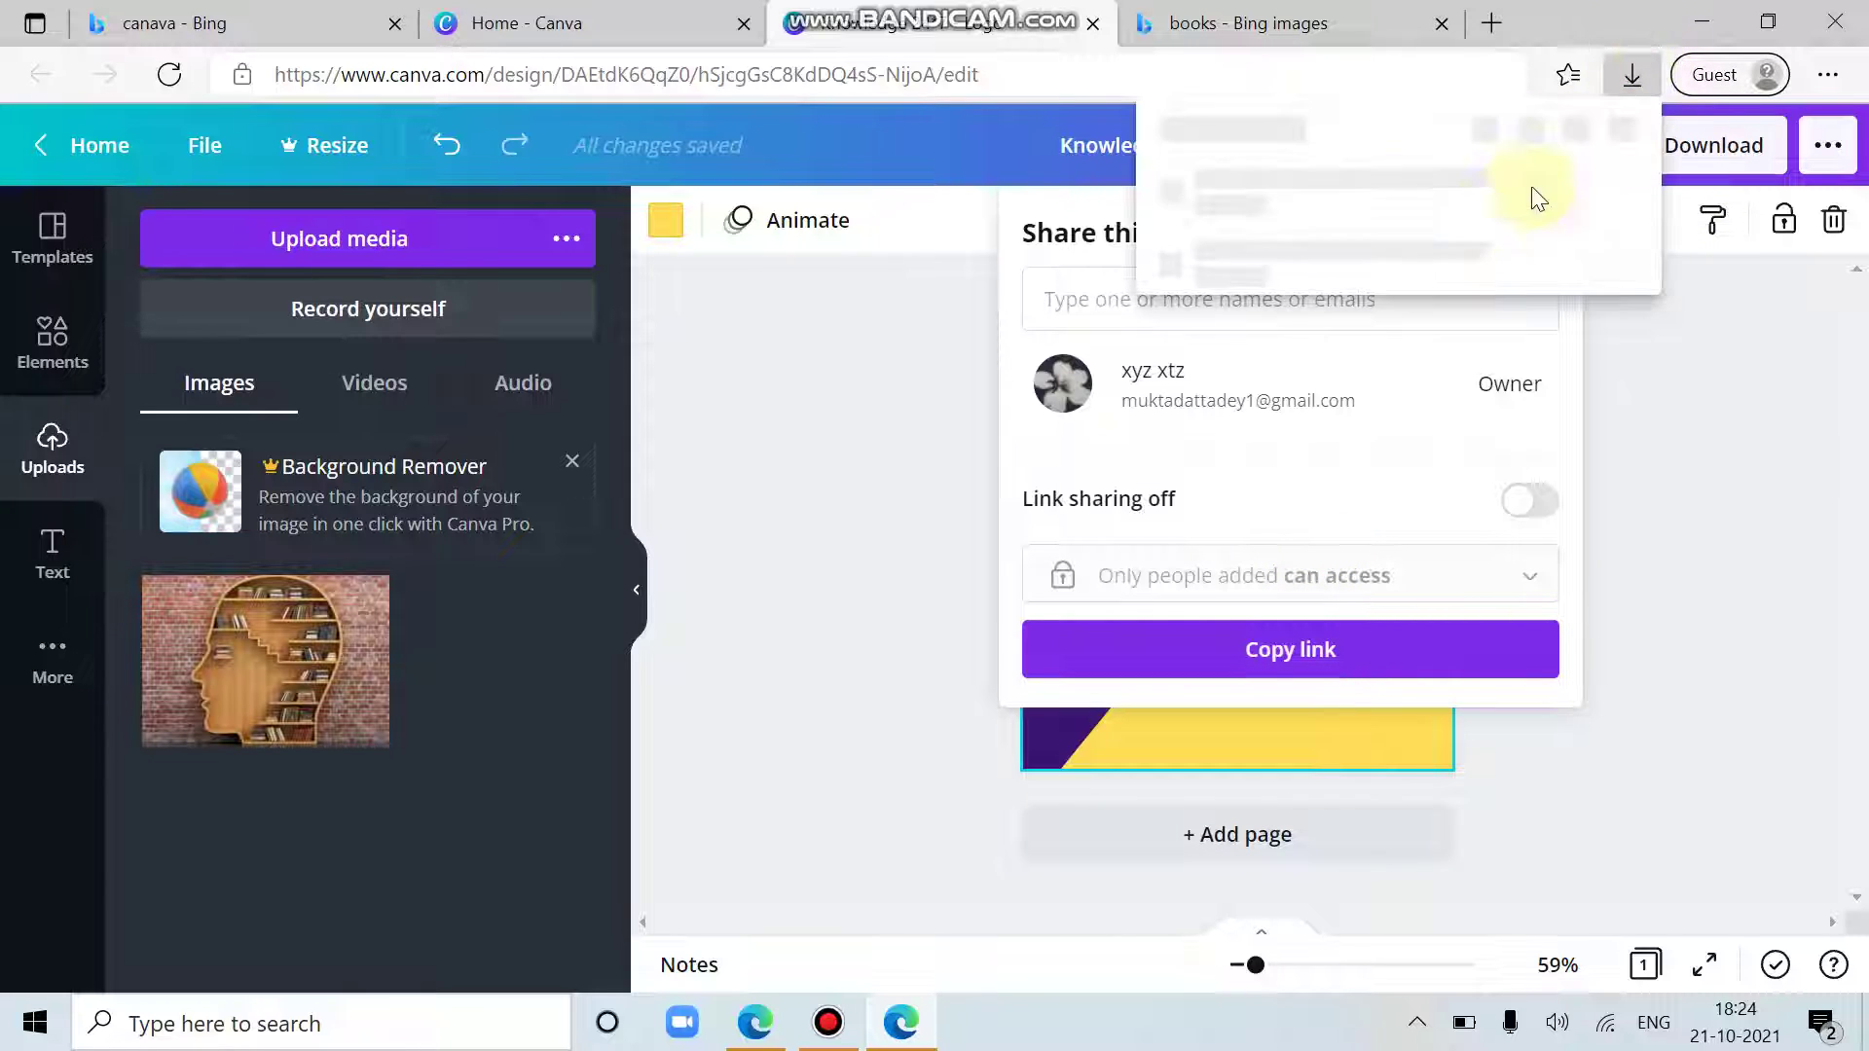
pyautogui.click(1222, 206)
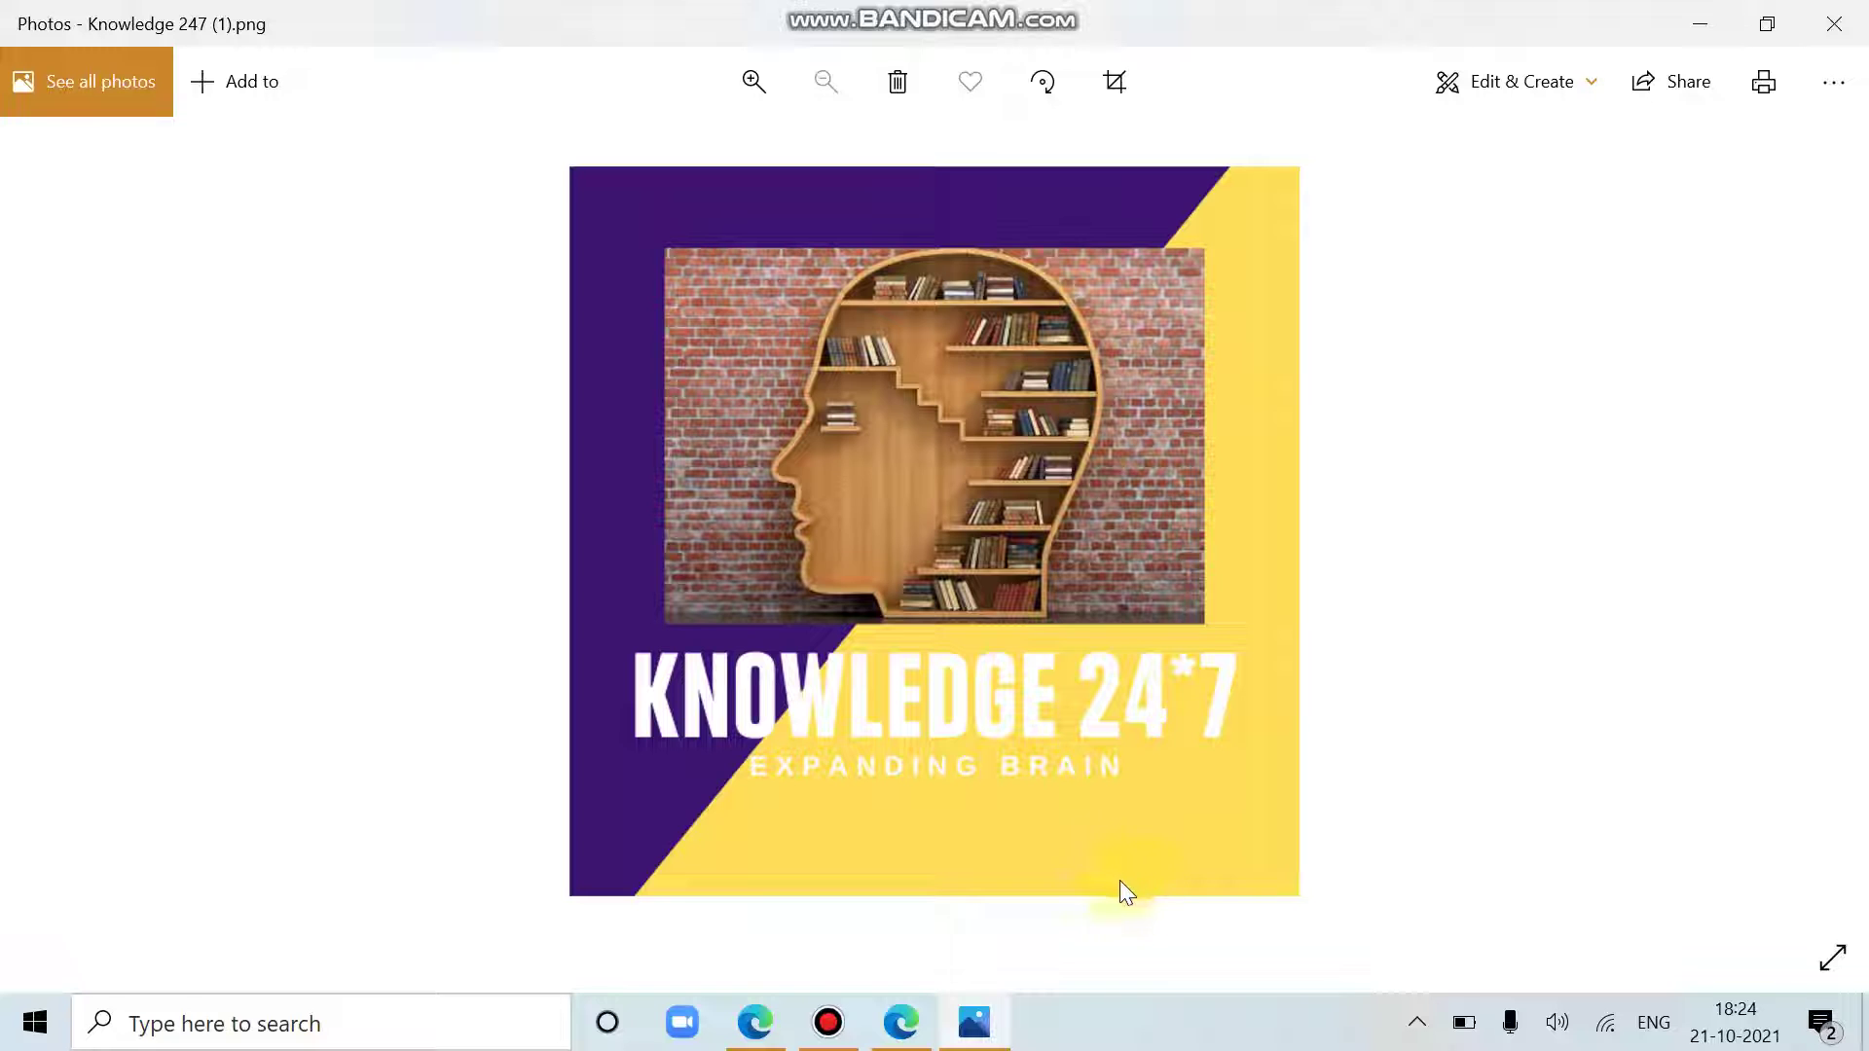
pyautogui.click(902, 1022)
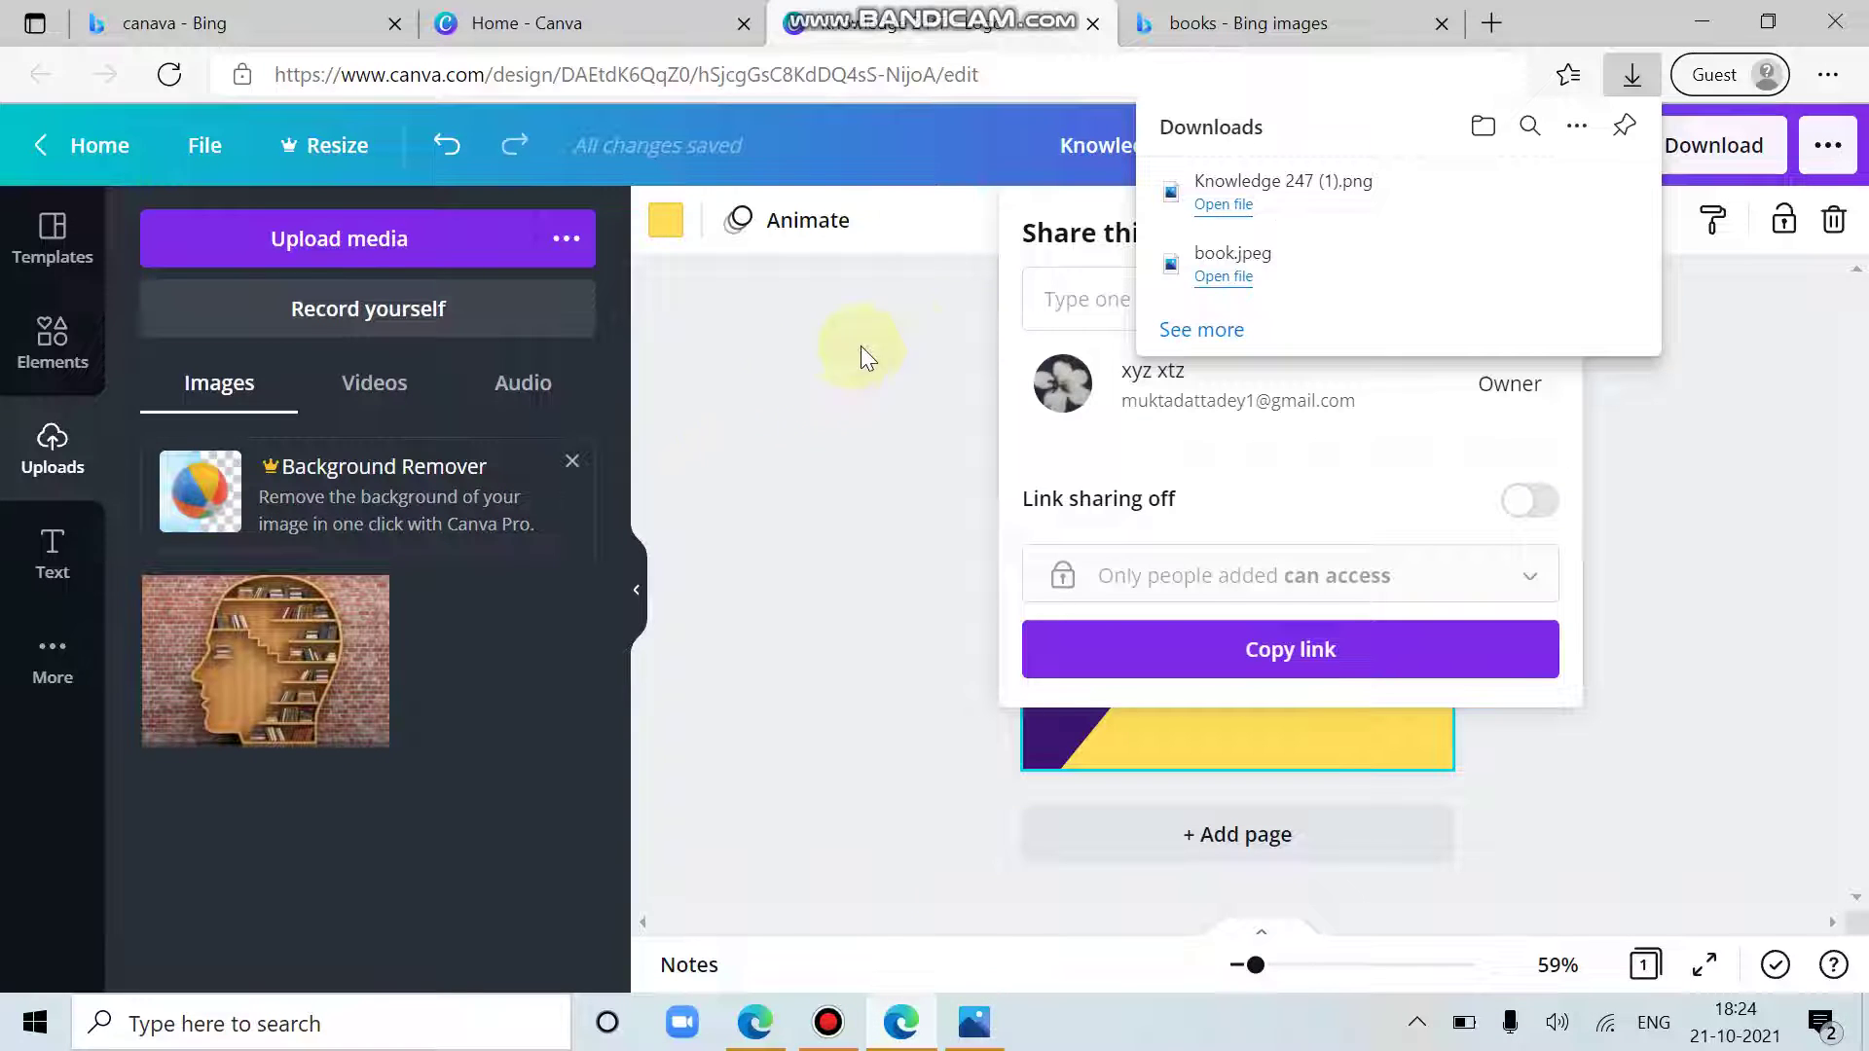
pyautogui.click(76, 154)
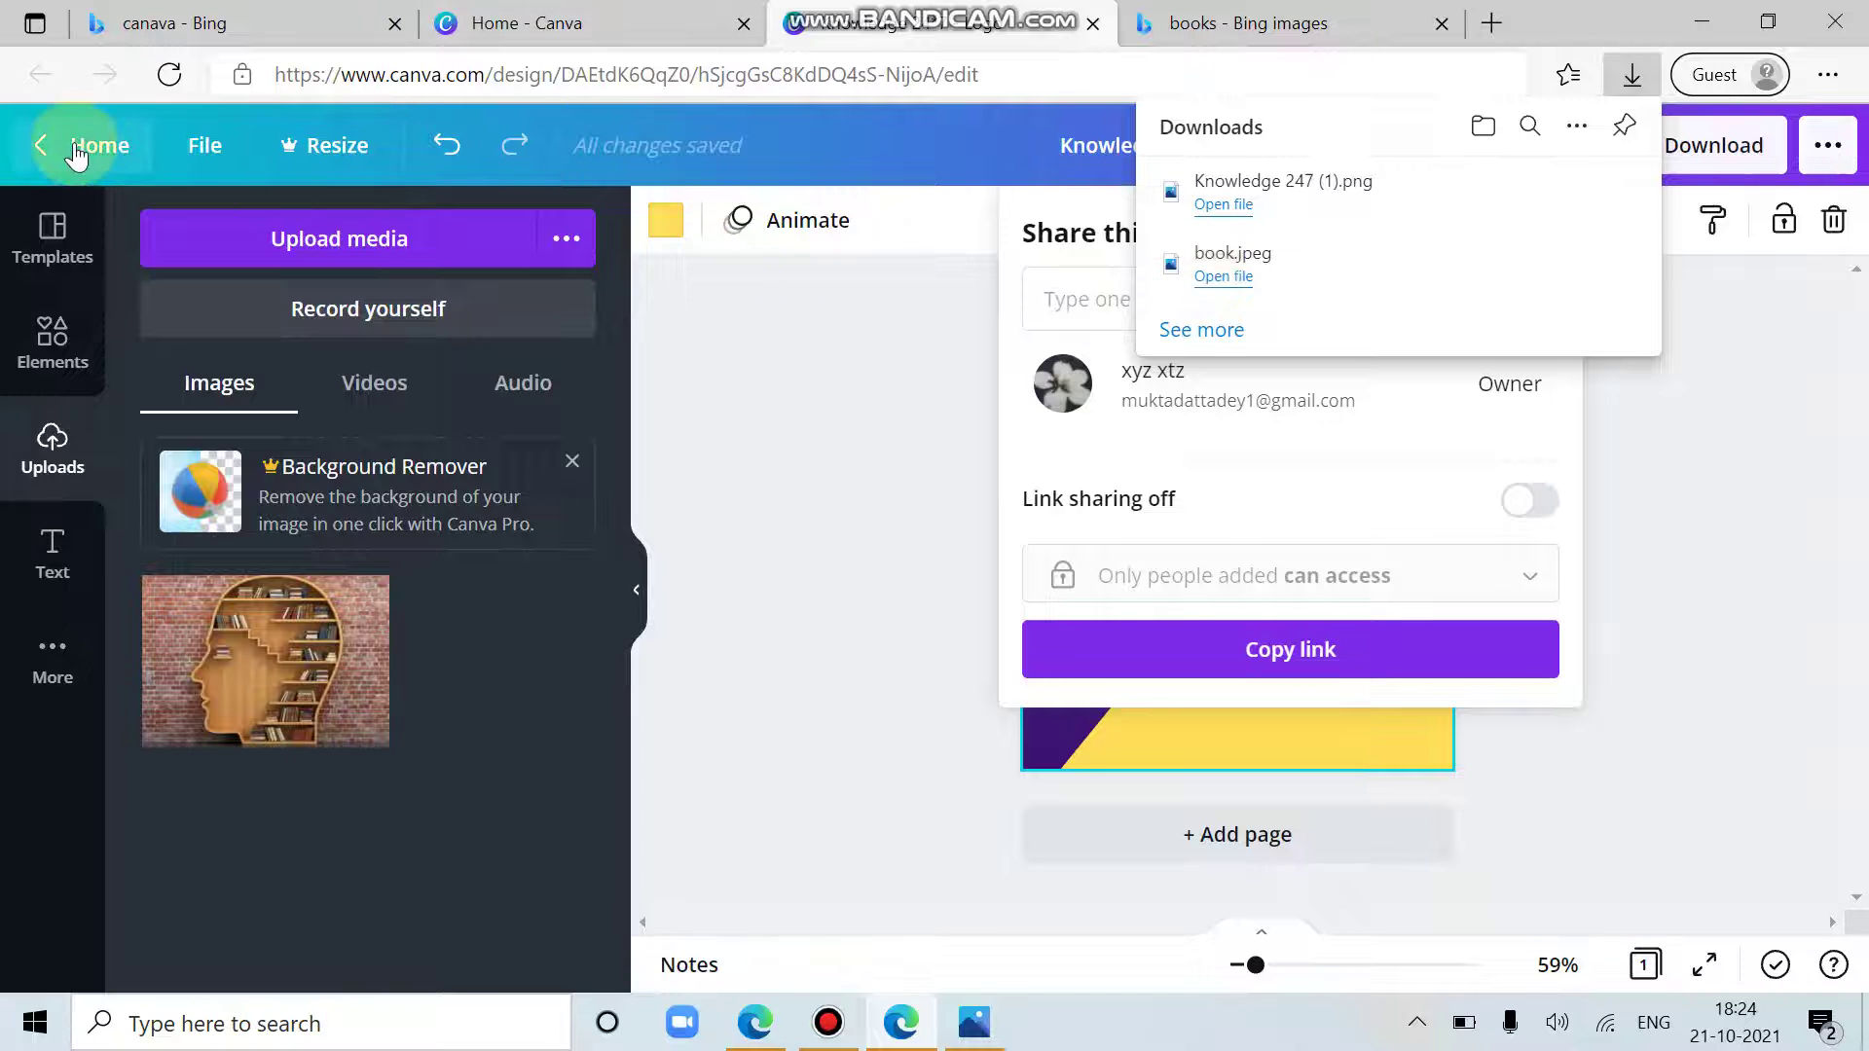